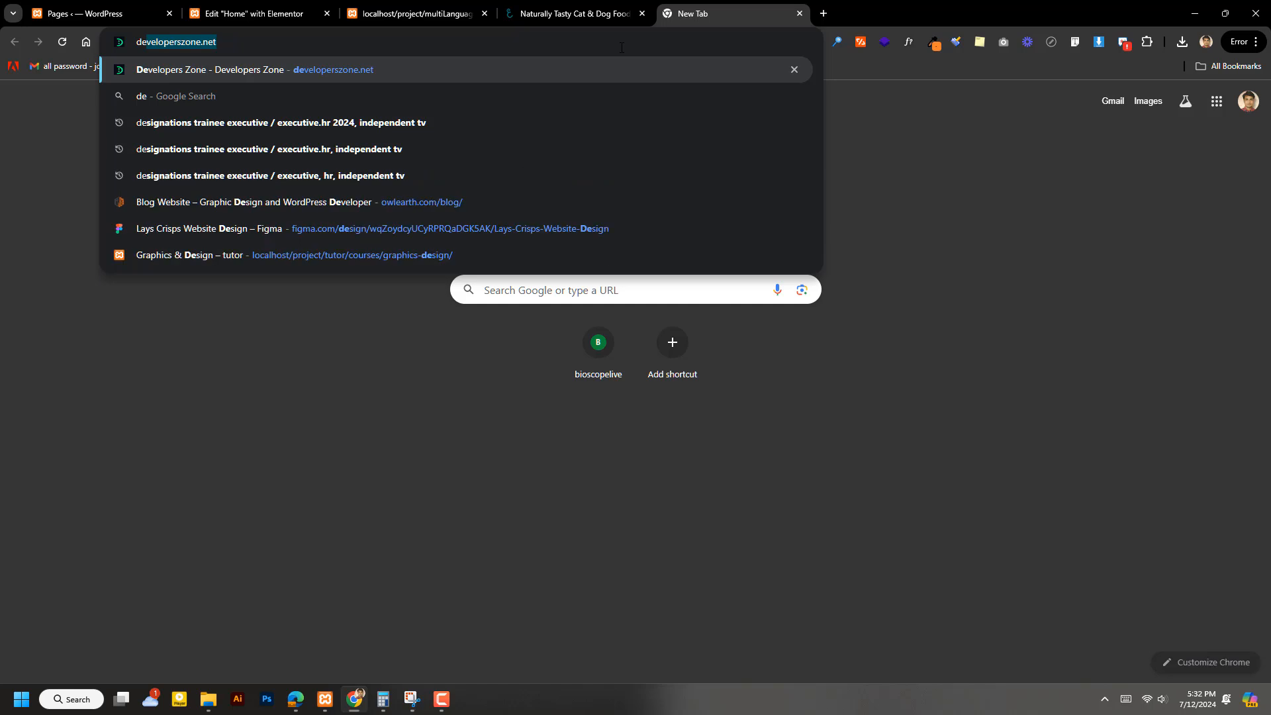
Step: Search the web for "defont", open the DaFont site in place of the results, and look through its home page fonts
type("f")
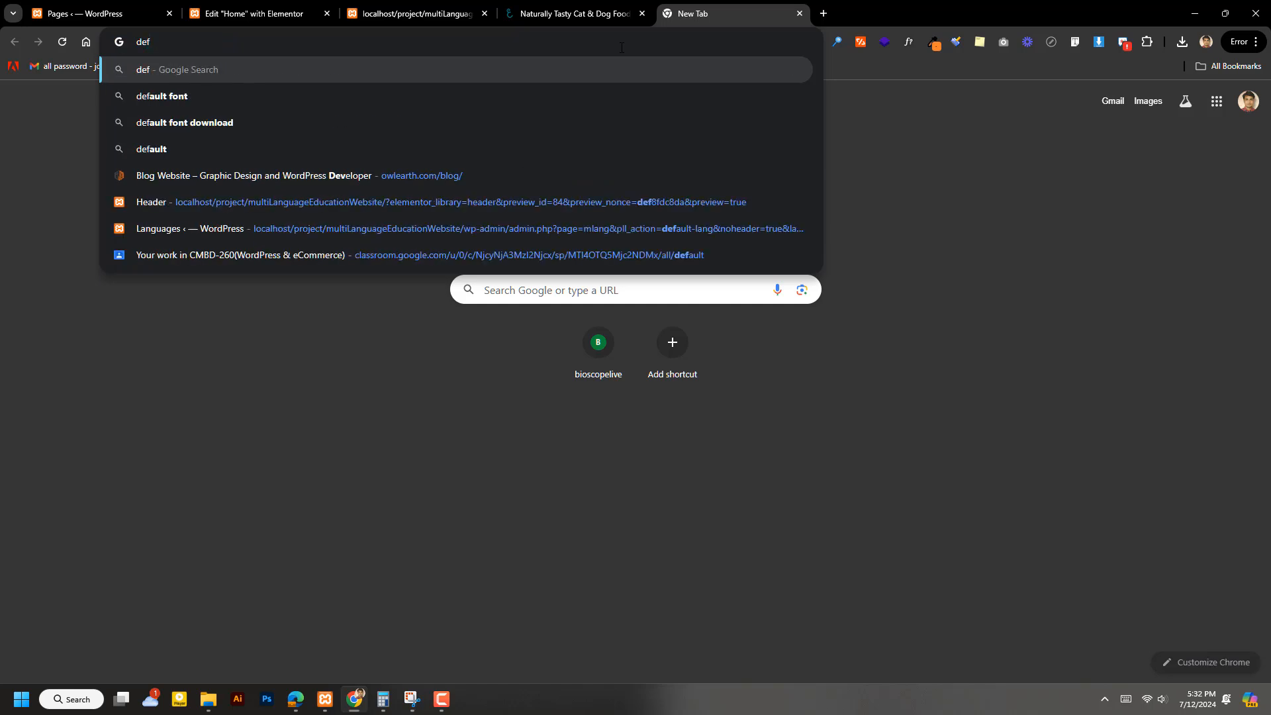
type("ont")
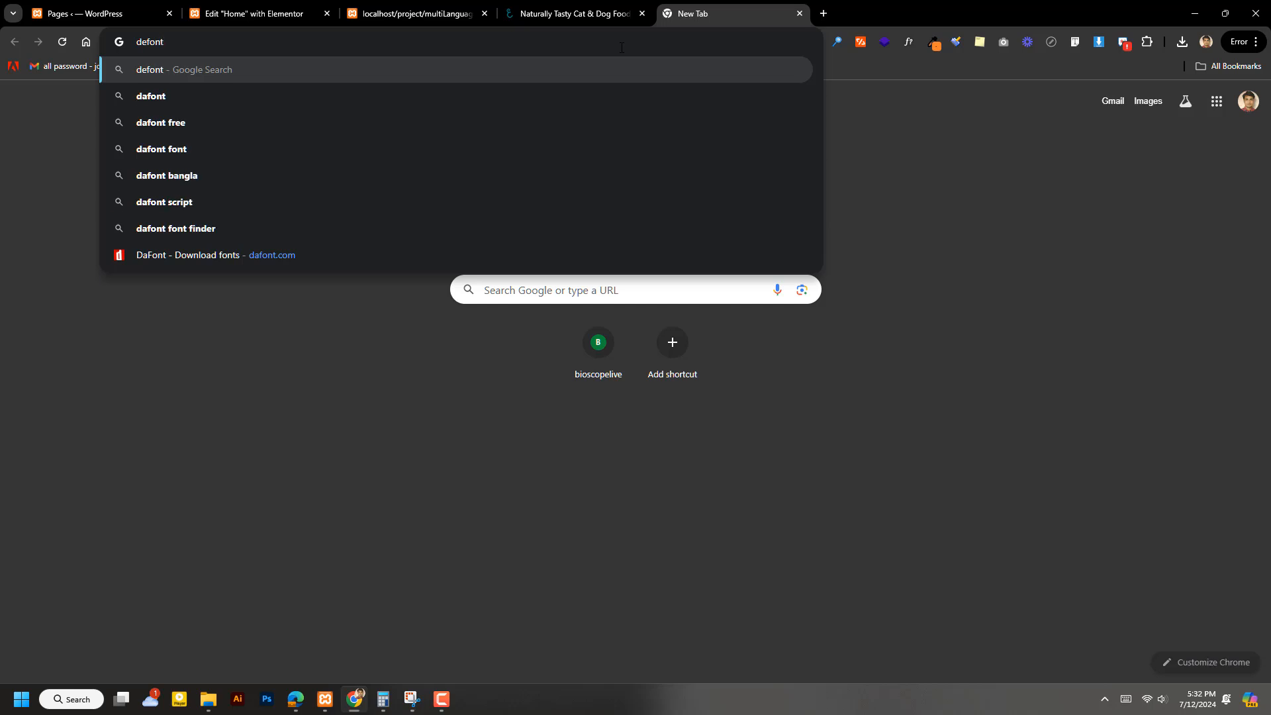
key("Return")
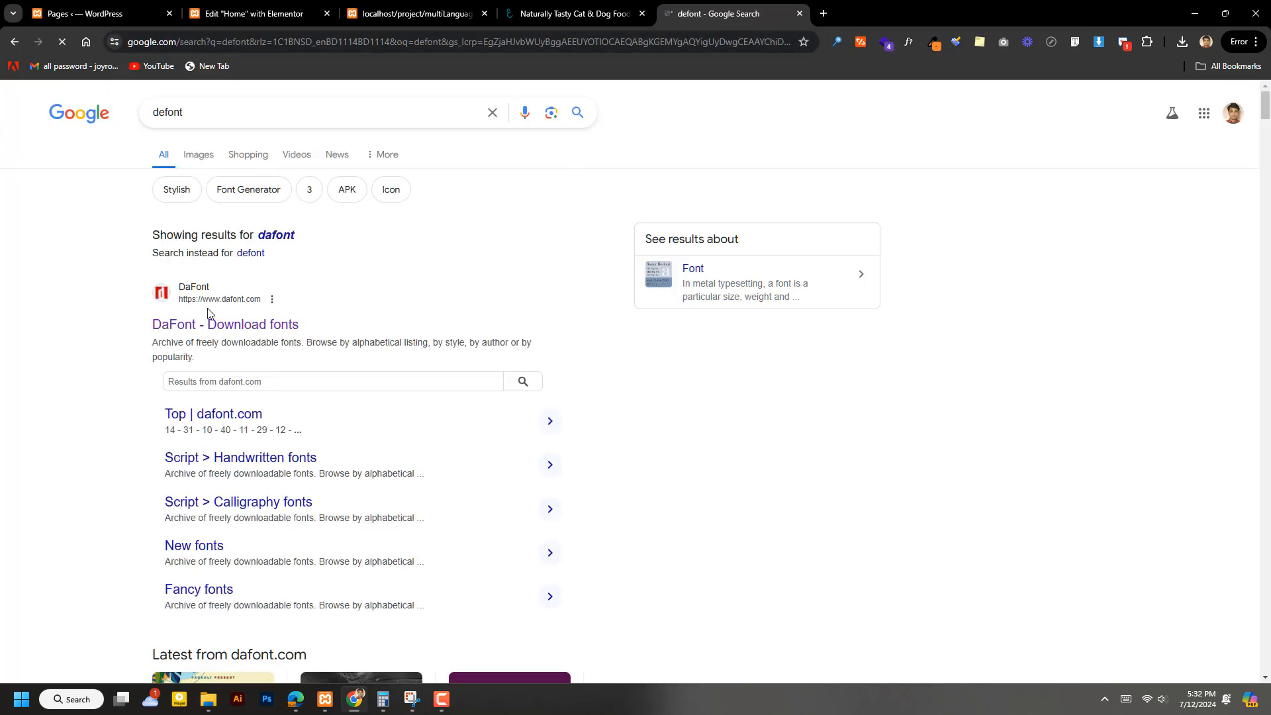
left_click(227, 324)
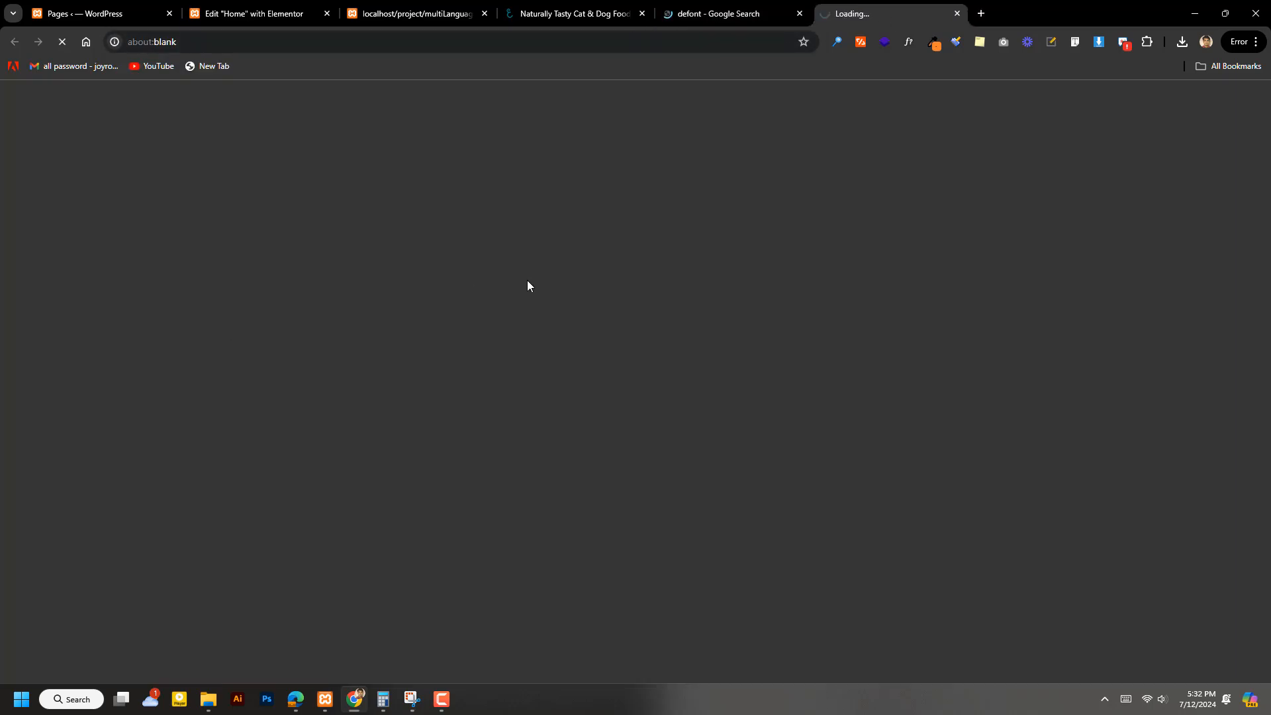
left_click(799, 13)
scroll(194, 383, "down", 6)
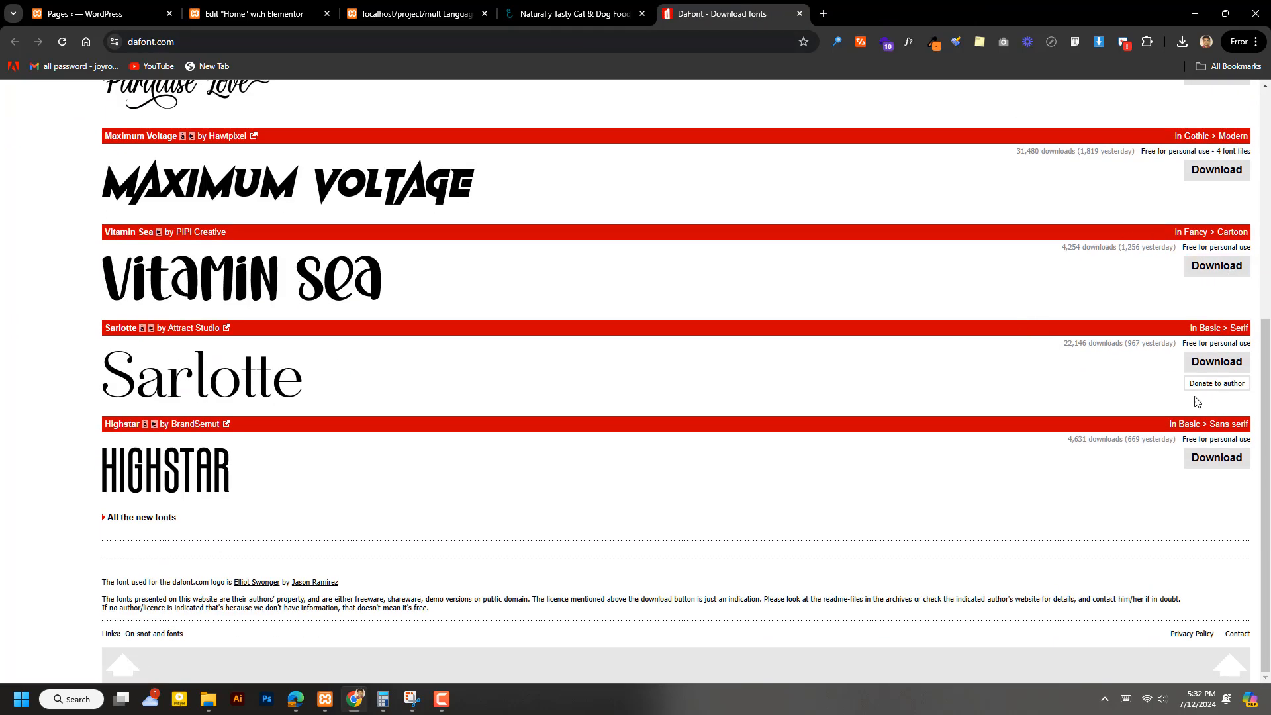
scroll(588, 463, "up", 5)
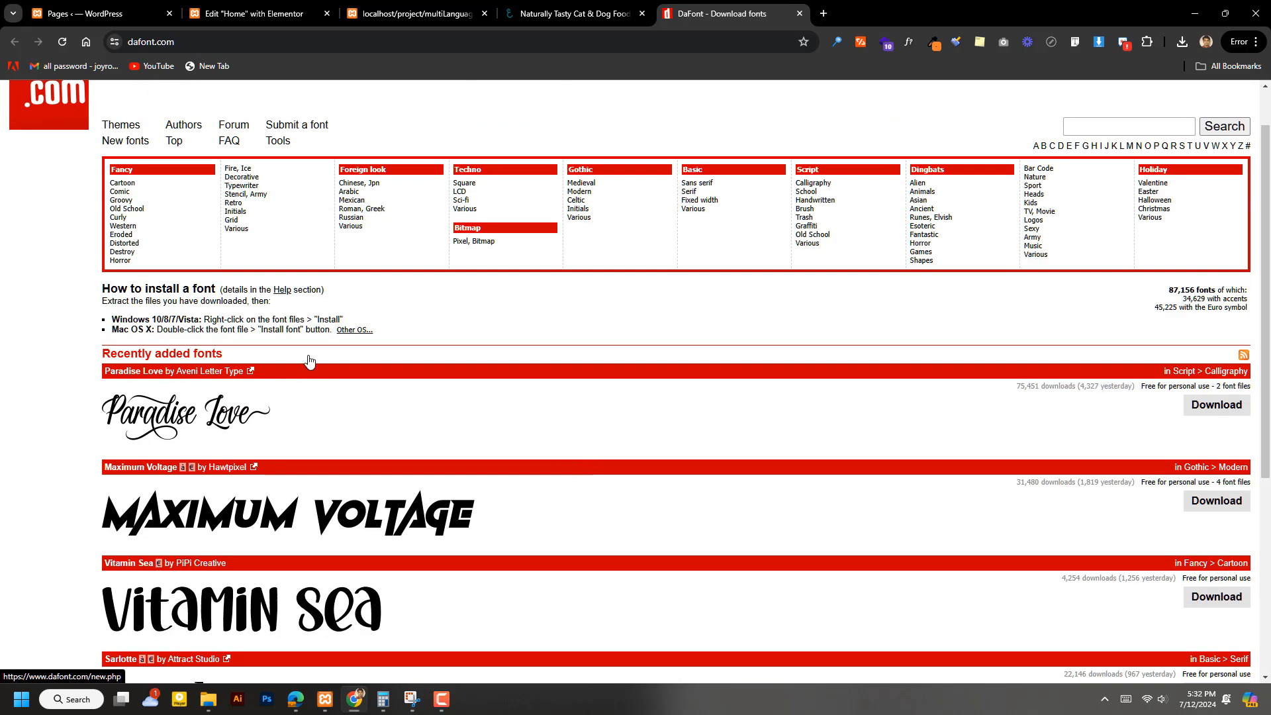
scroll(310, 361, "up", 2)
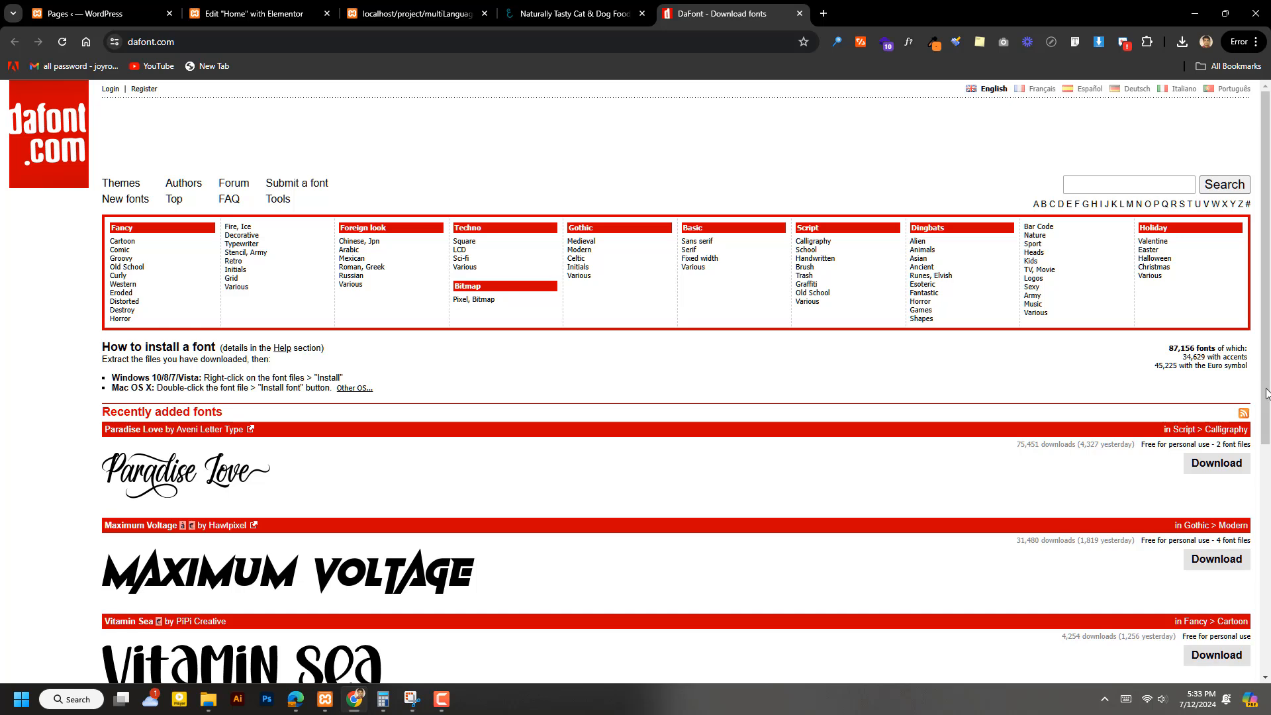
left_click_drag(1169, 349, 1195, 348)
Step: In the Elementor Home page editor, search the hero text editor's typography font families for "rooneysans"
left_click(255, 13)
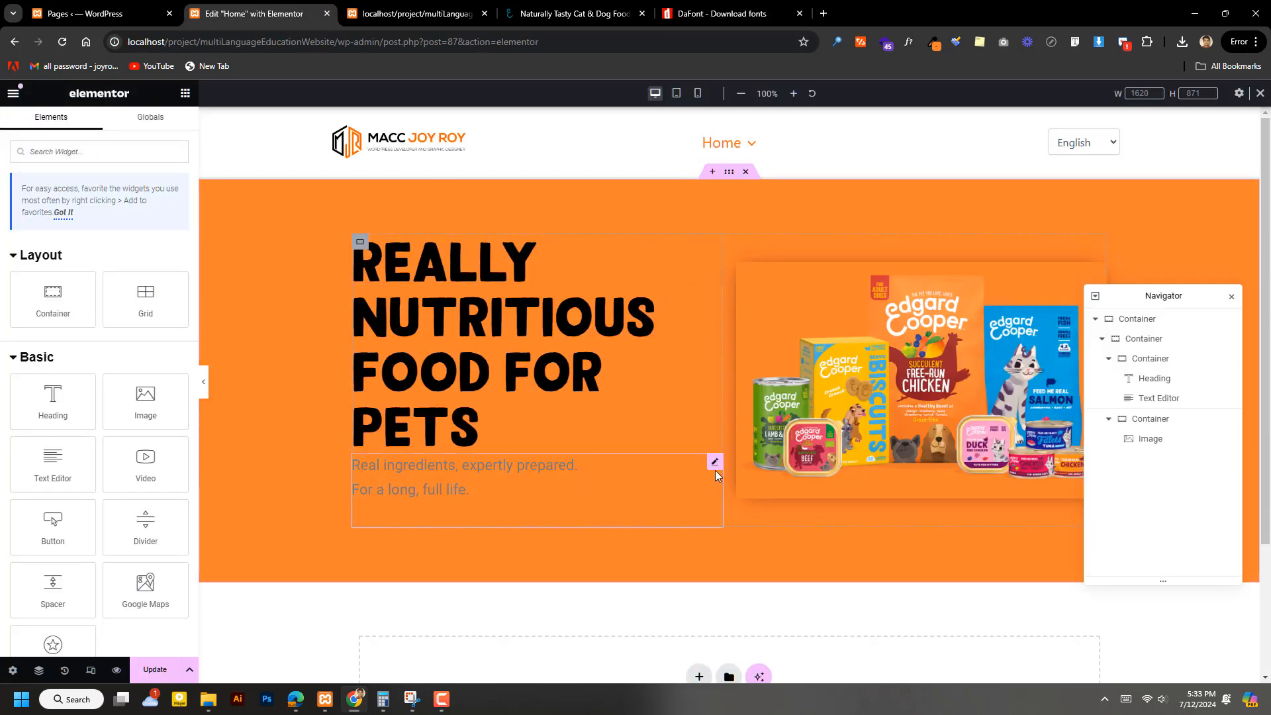
left_click(715, 467)
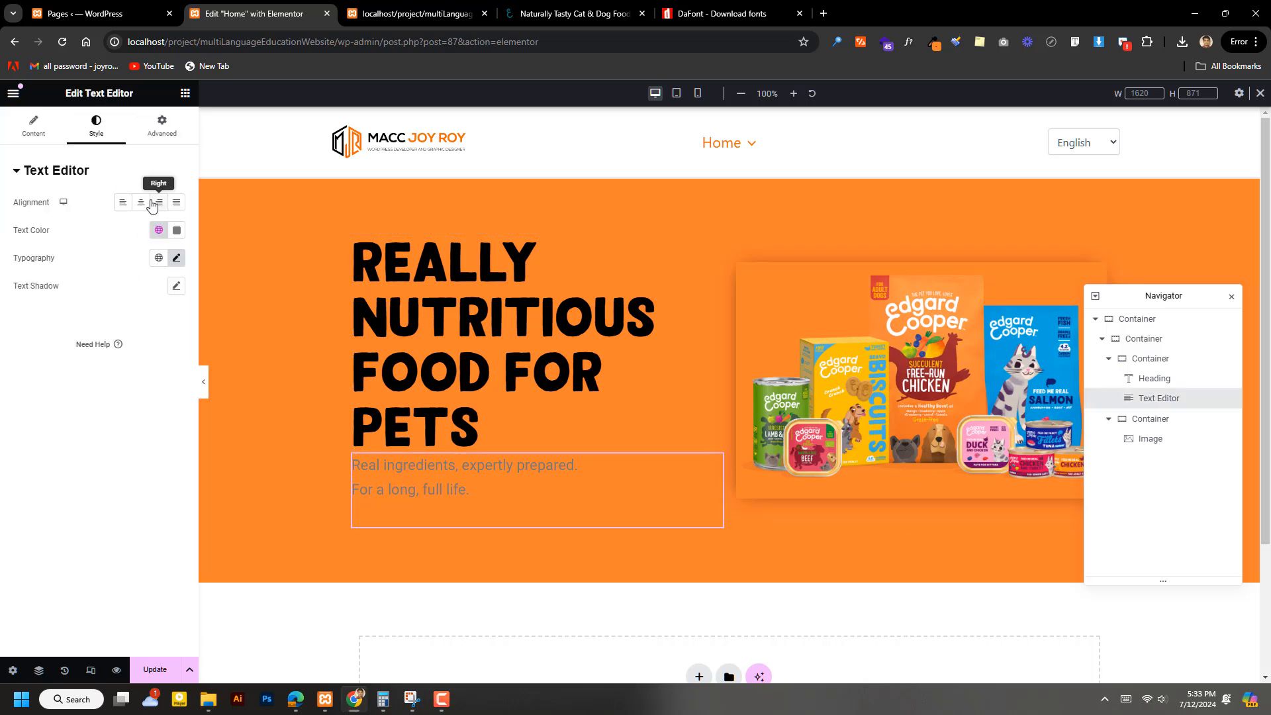
left_click(1182, 44)
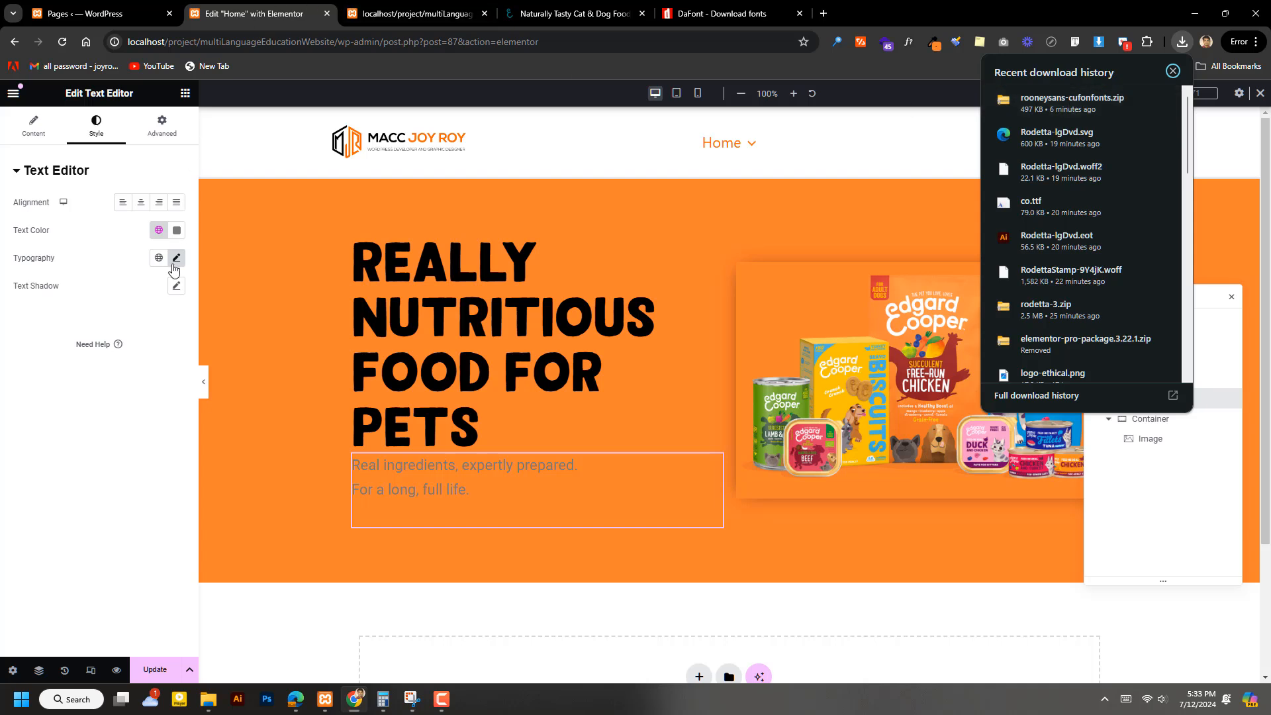
left_click(713, 463)
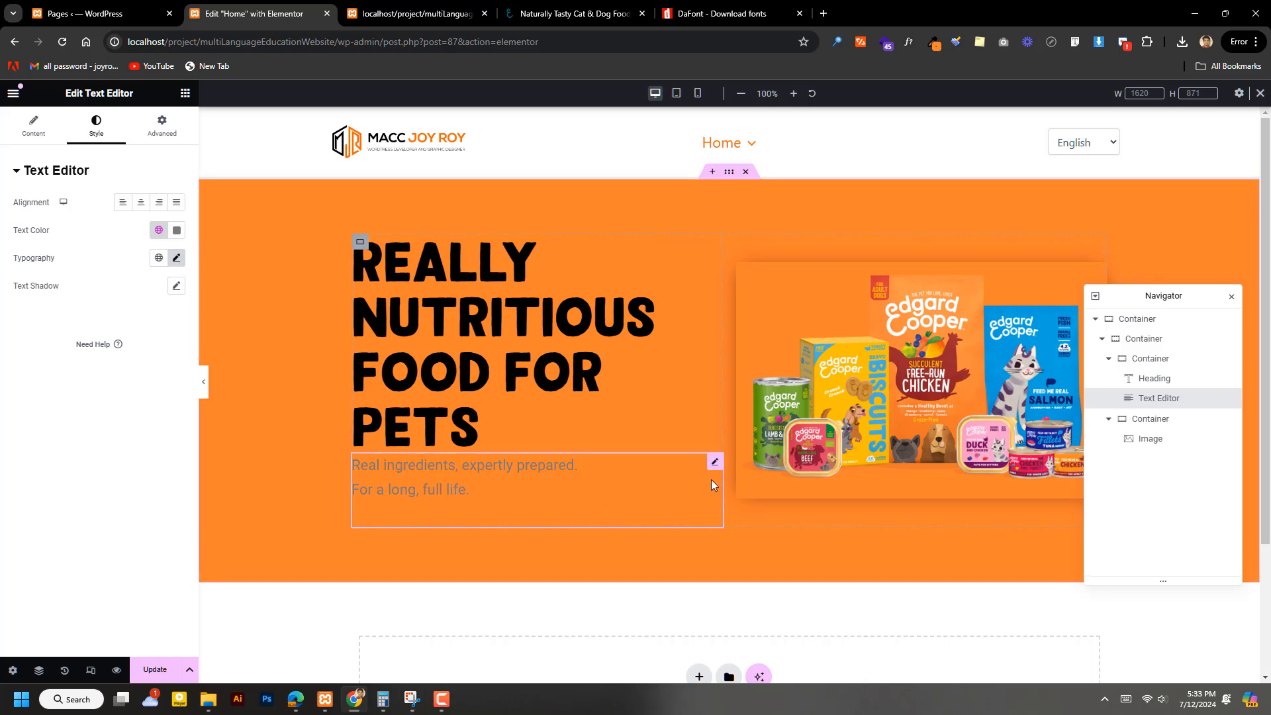
left_click(176, 258)
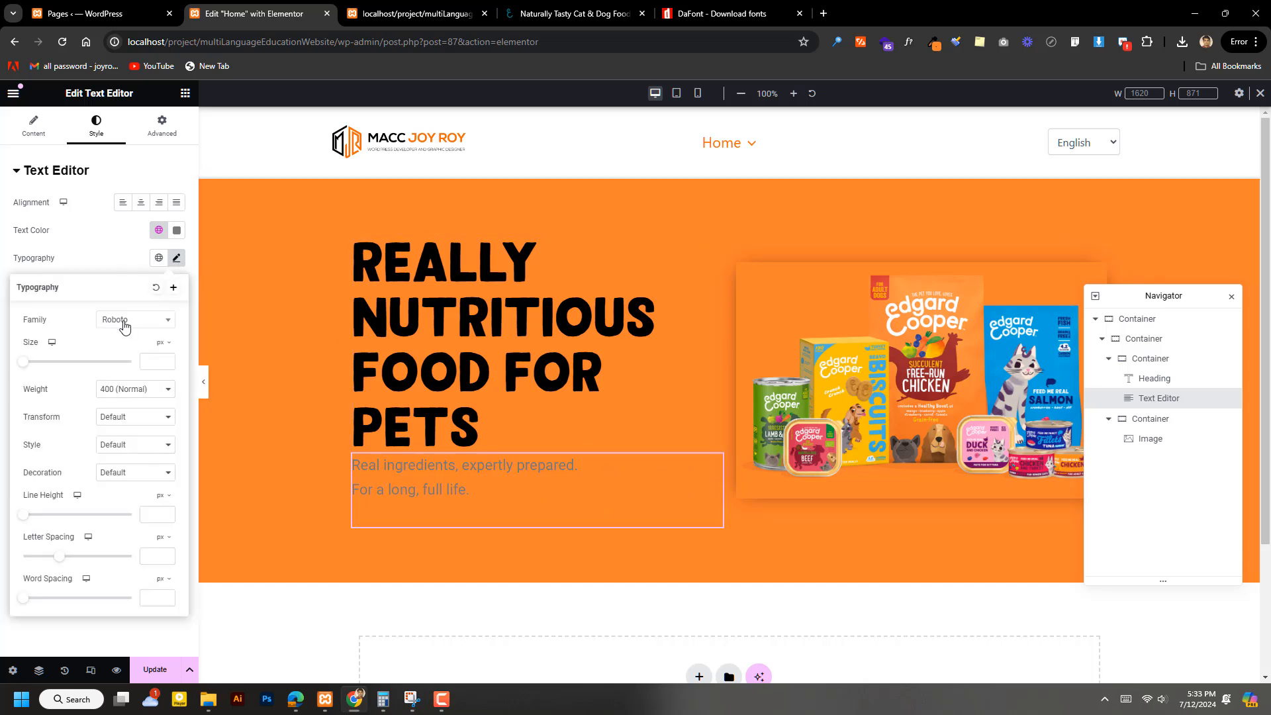
left_click(134, 321)
right_click(136, 339)
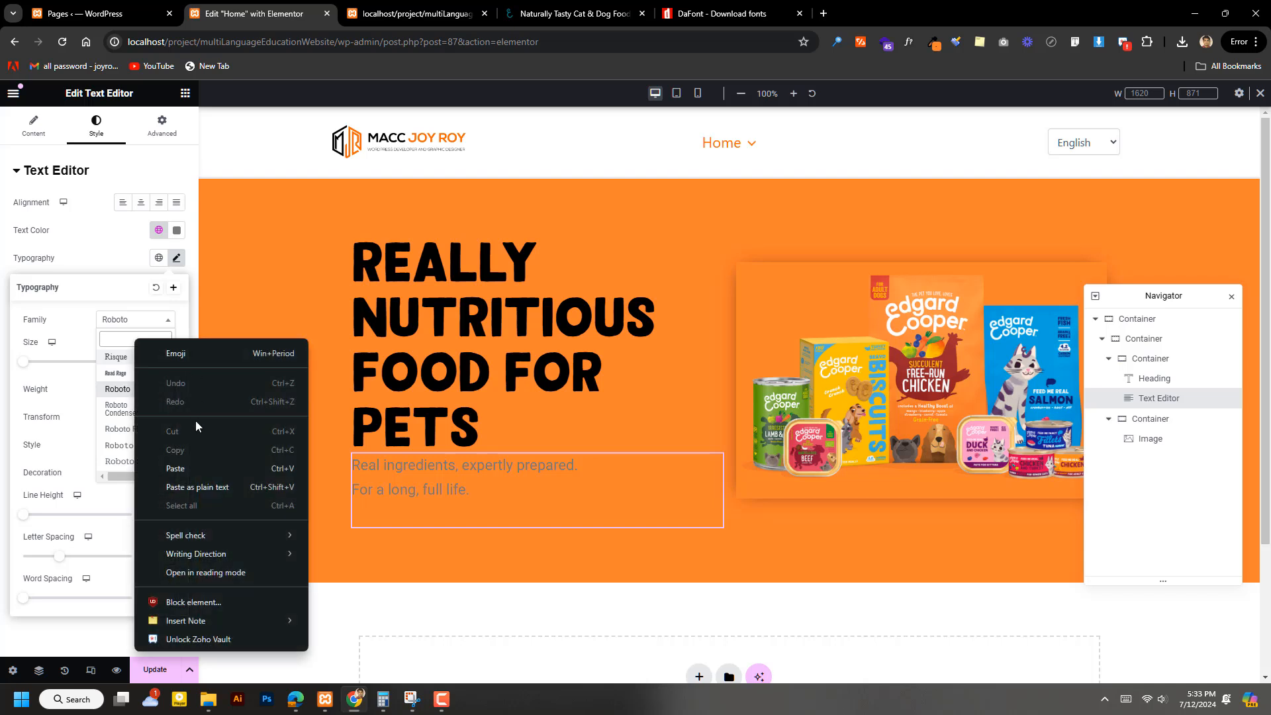
left_click(179, 468)
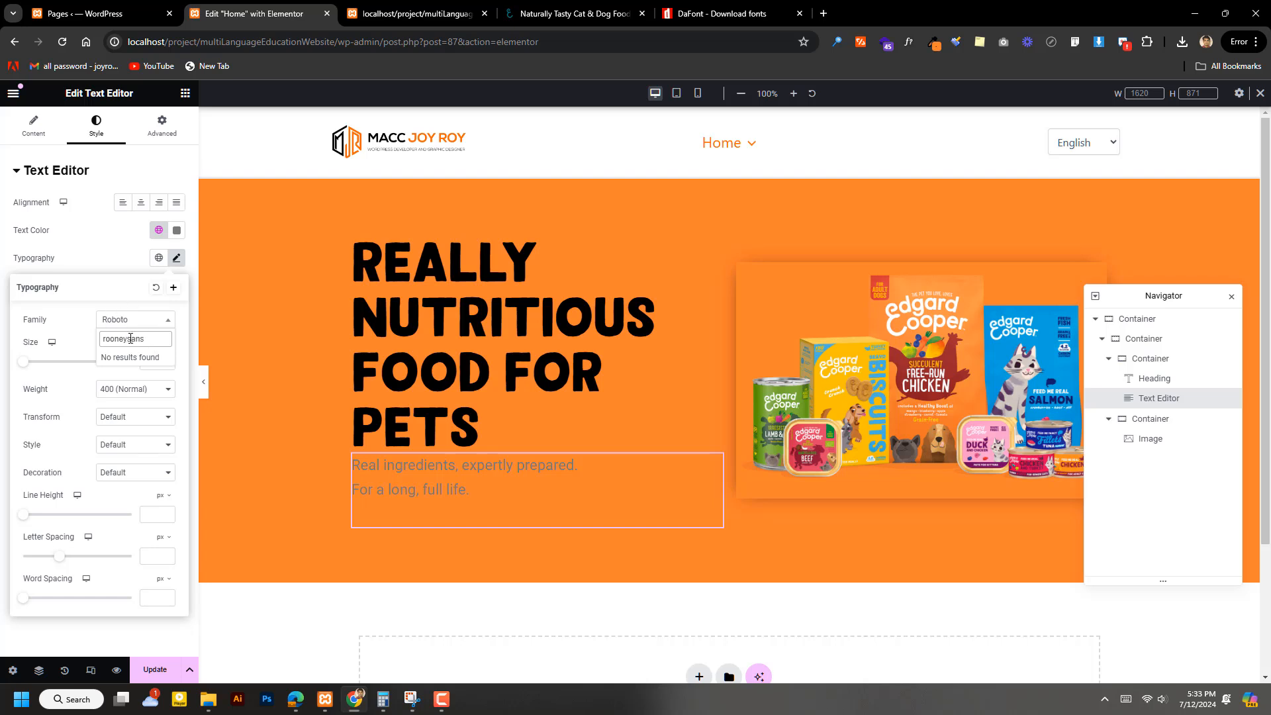
left_click(100, 255)
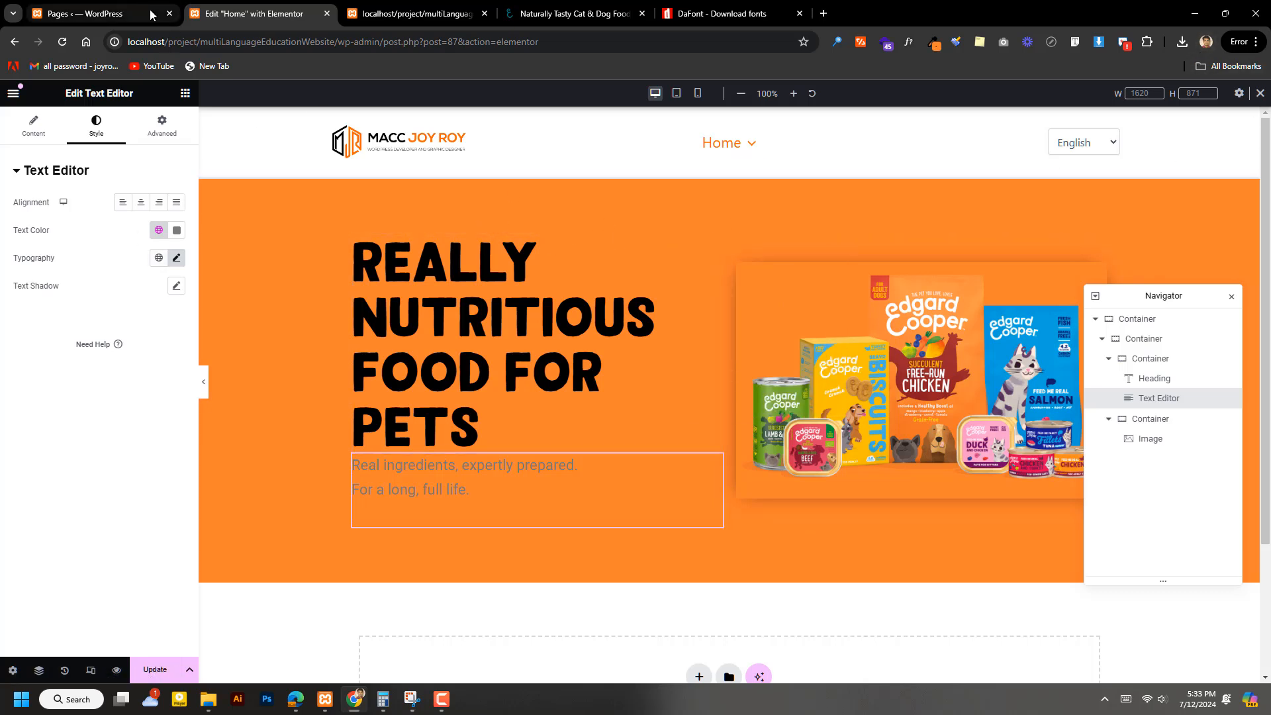
Step: Open Elementor's Custom Fonts page from the WordPress dashboard in a new browser tab and switch to it
left_click(127, 5)
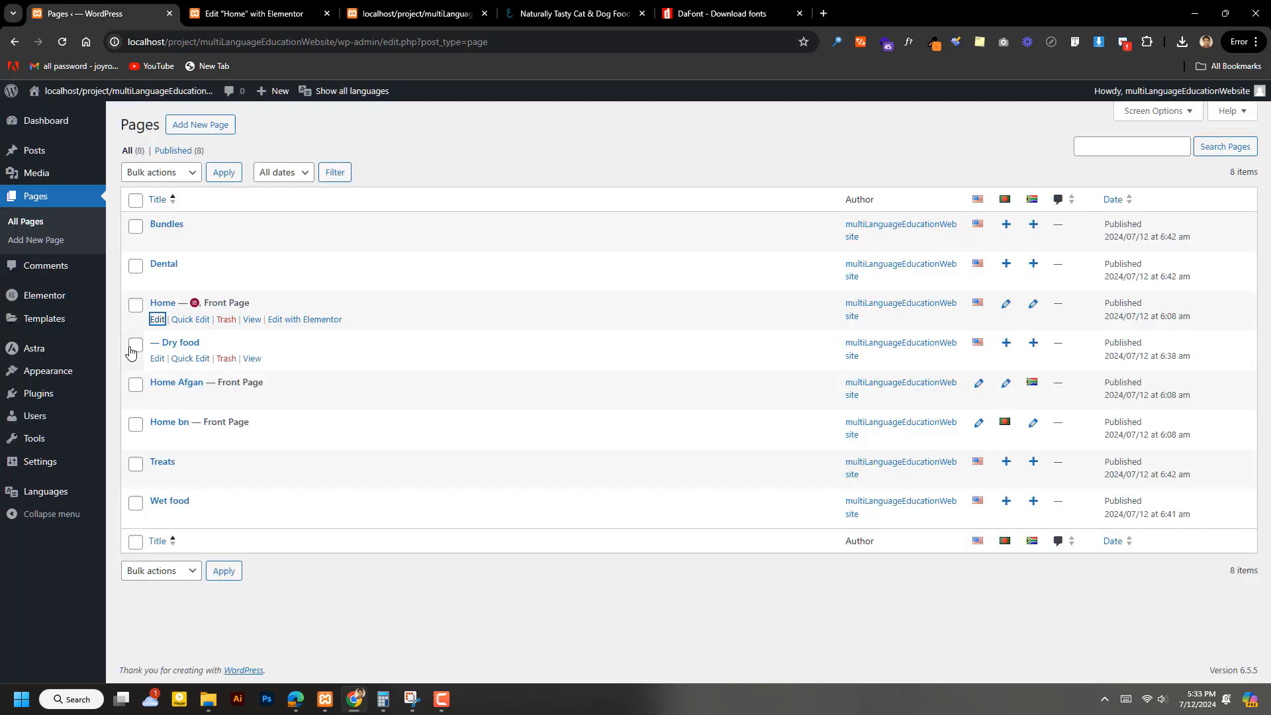
mouse_move(53, 302)
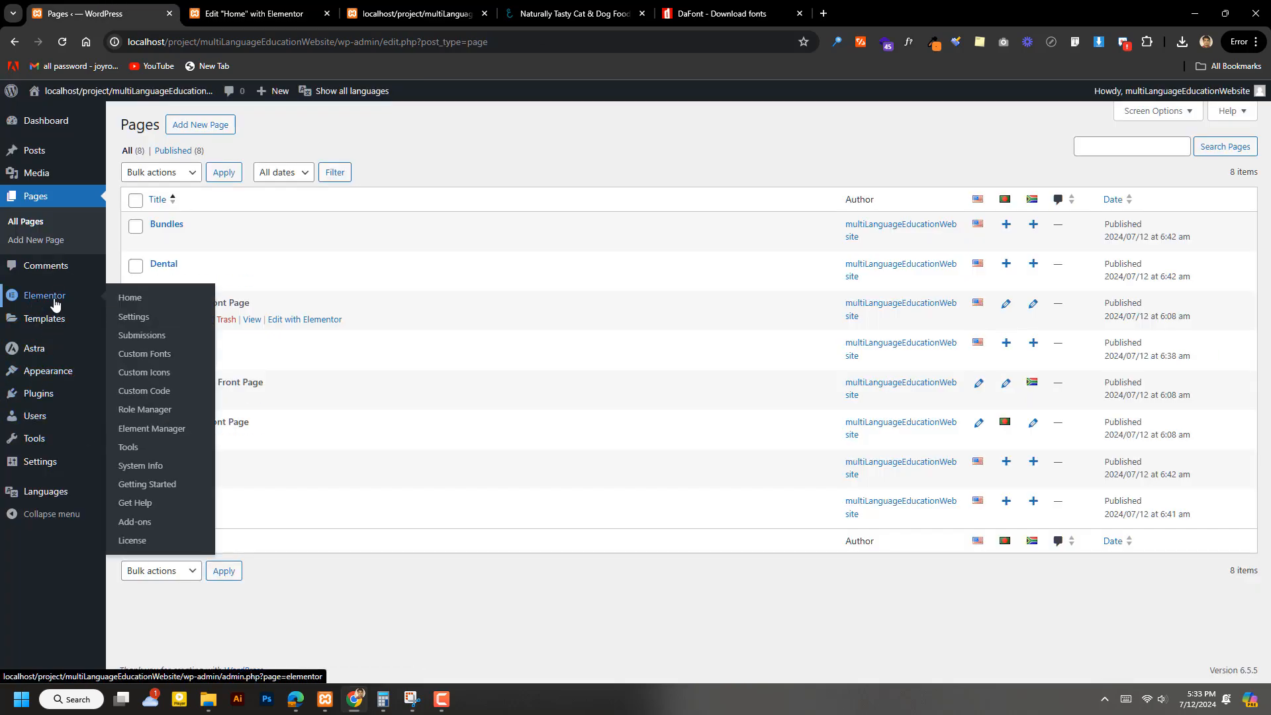
right_click(149, 357)
left_click(186, 367)
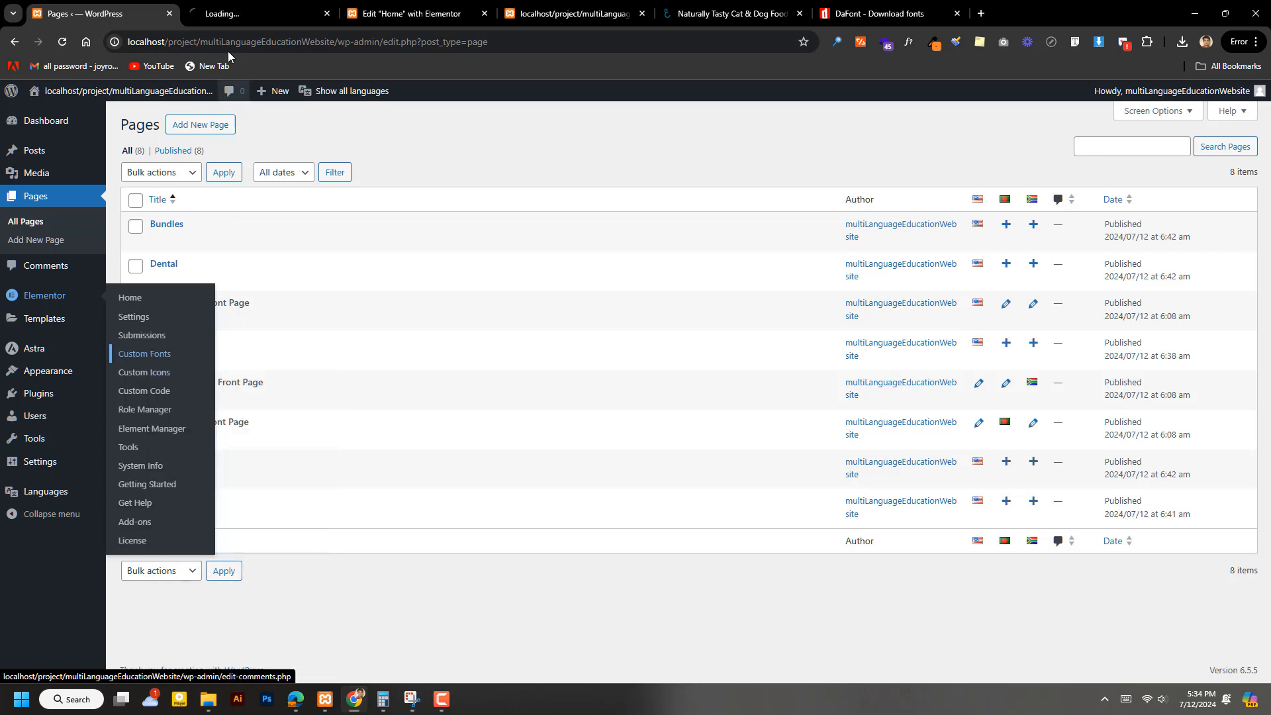
left_click(233, 16)
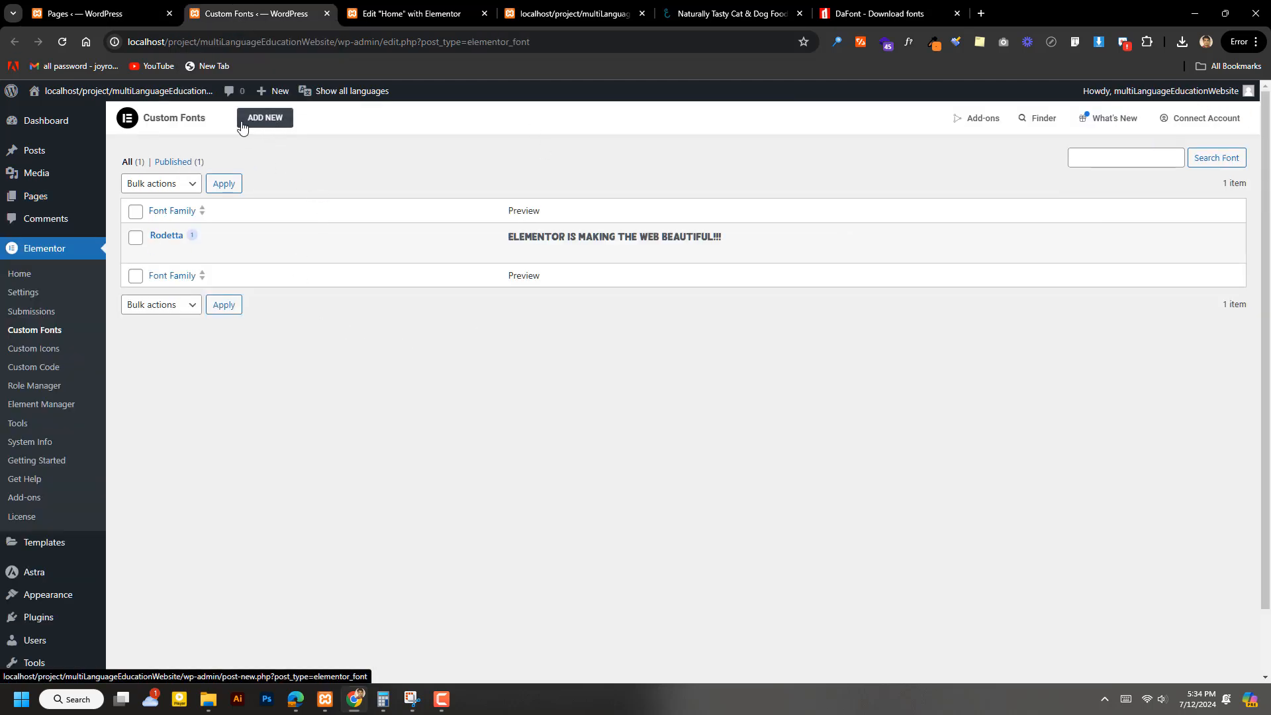
Step: Start a new custom font with the family name "rooneysans" and add a font variation to it
left_click(275, 126)
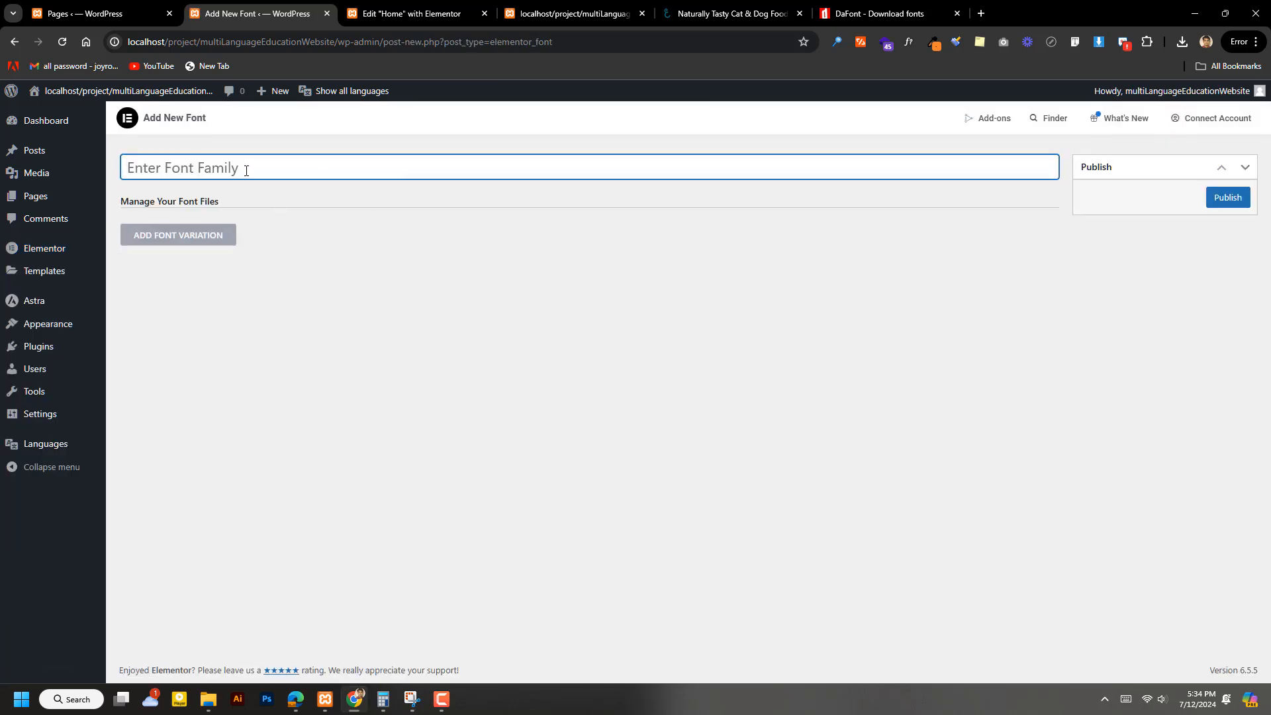
right_click(157, 170)
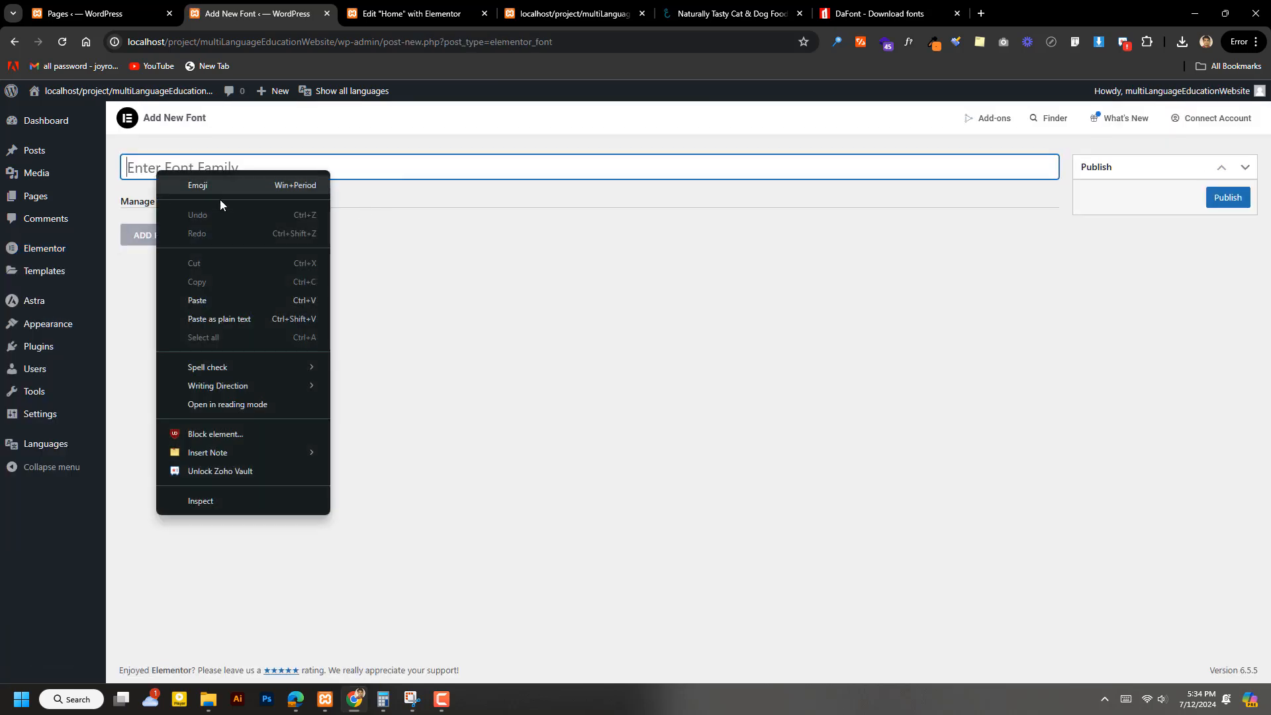
left_click(215, 303)
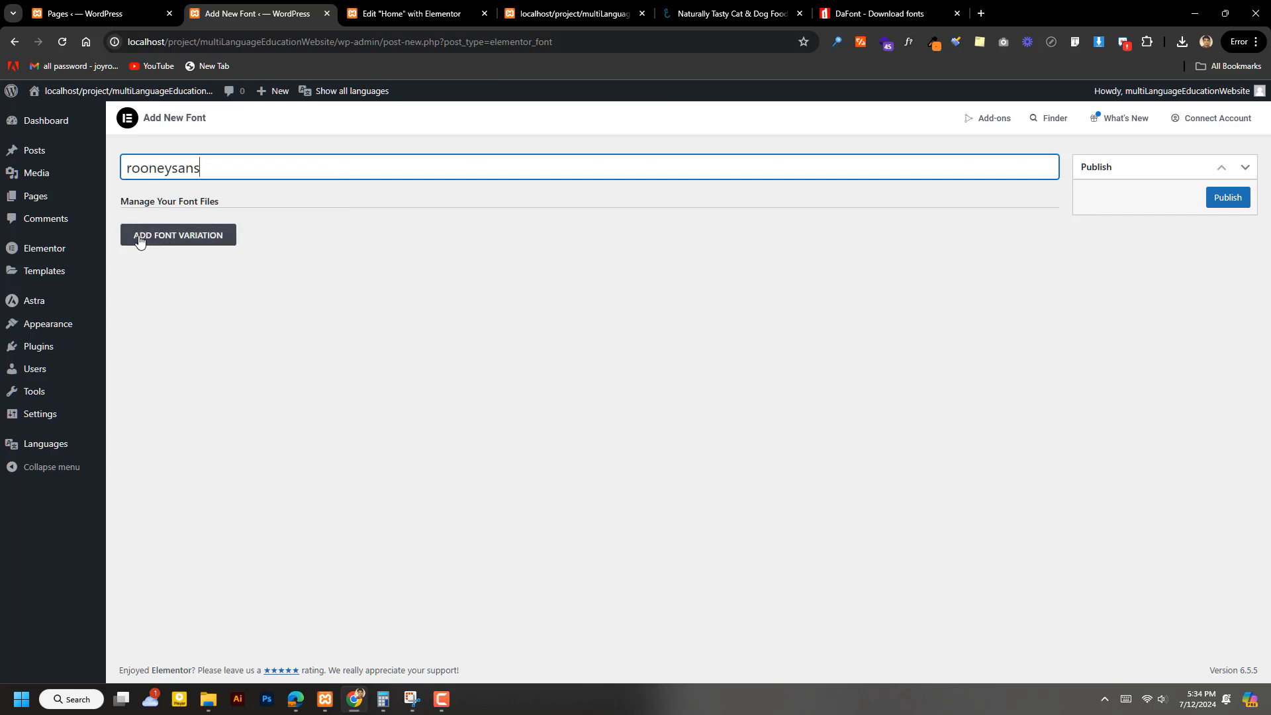
left_click(196, 244)
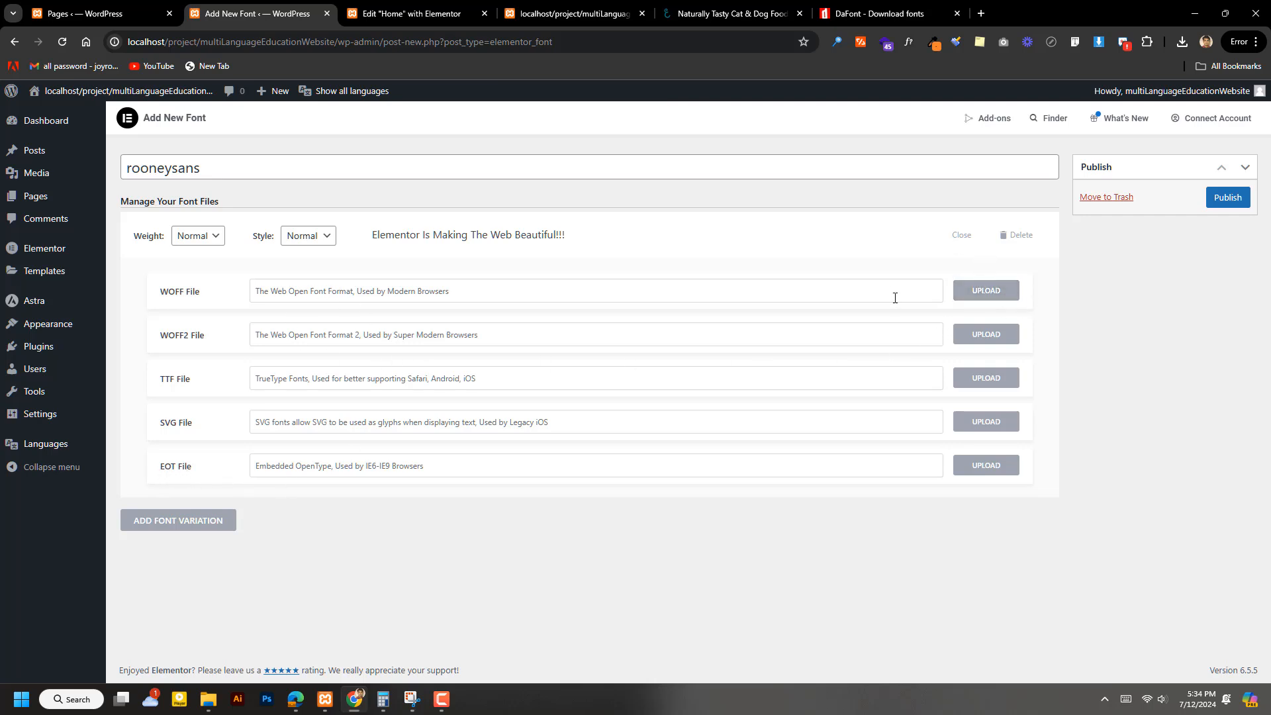
Step: Inspect the font files inside the downloaded rooneysans-cufonfonts.zip in File Explorer, then return to the new custom font page
left_click(912, 9)
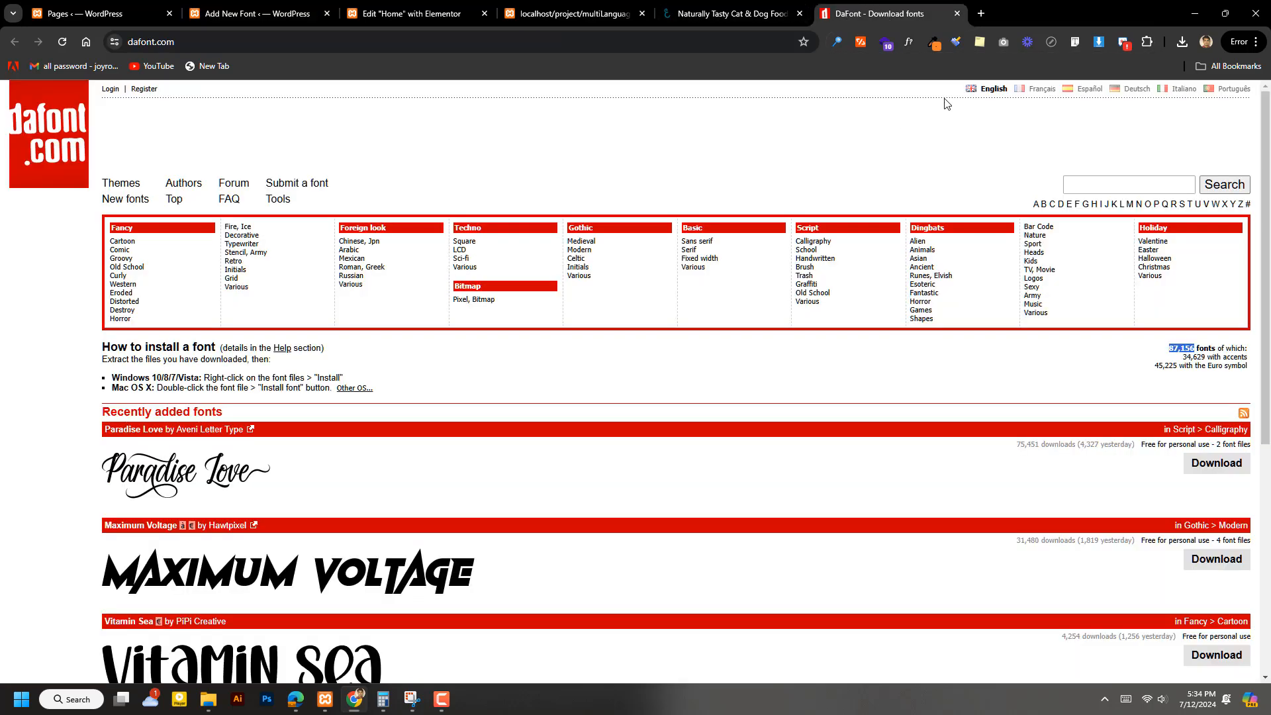
left_click(1183, 41)
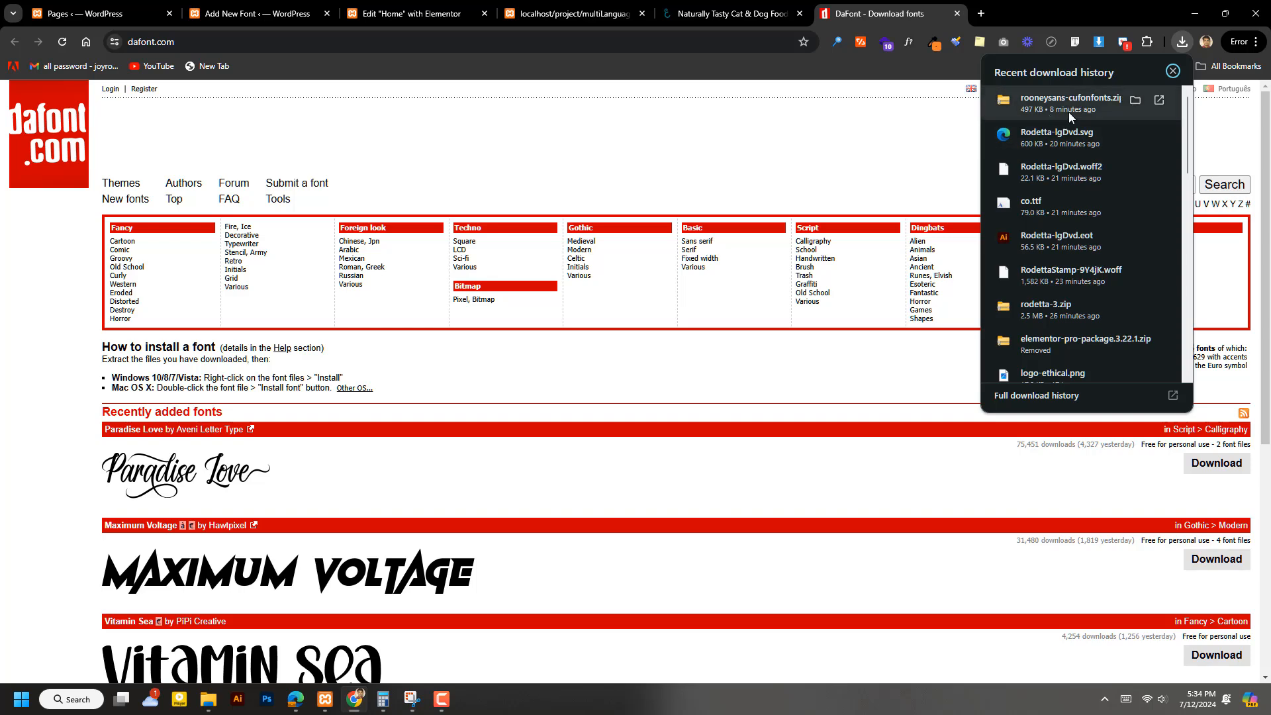
left_click(1135, 101)
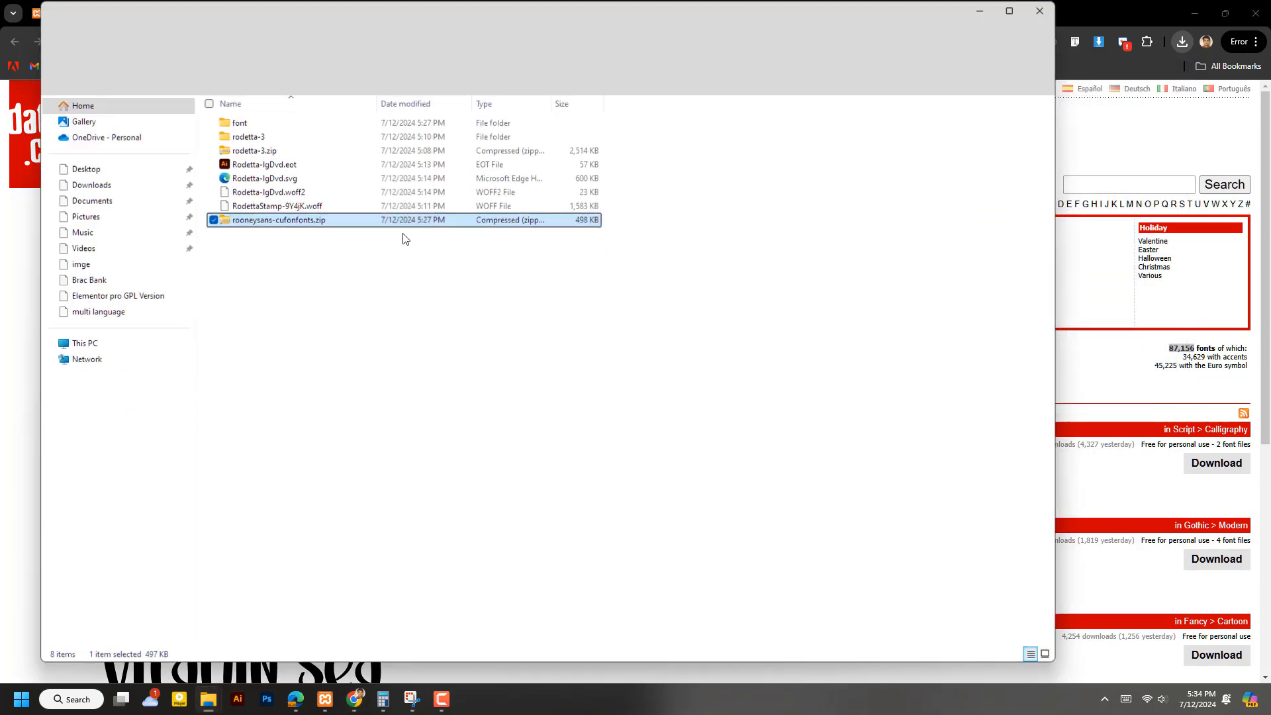
double_click(284, 220)
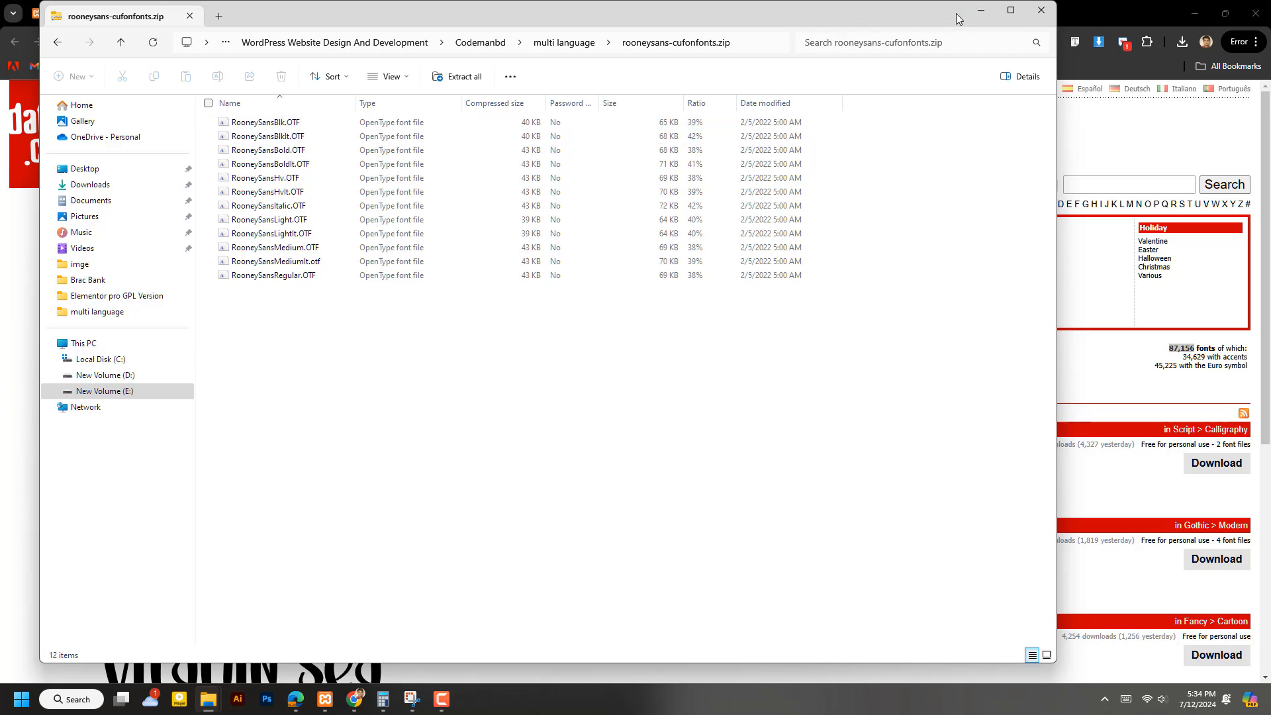
left_click(981, 10)
left_click(148, 8)
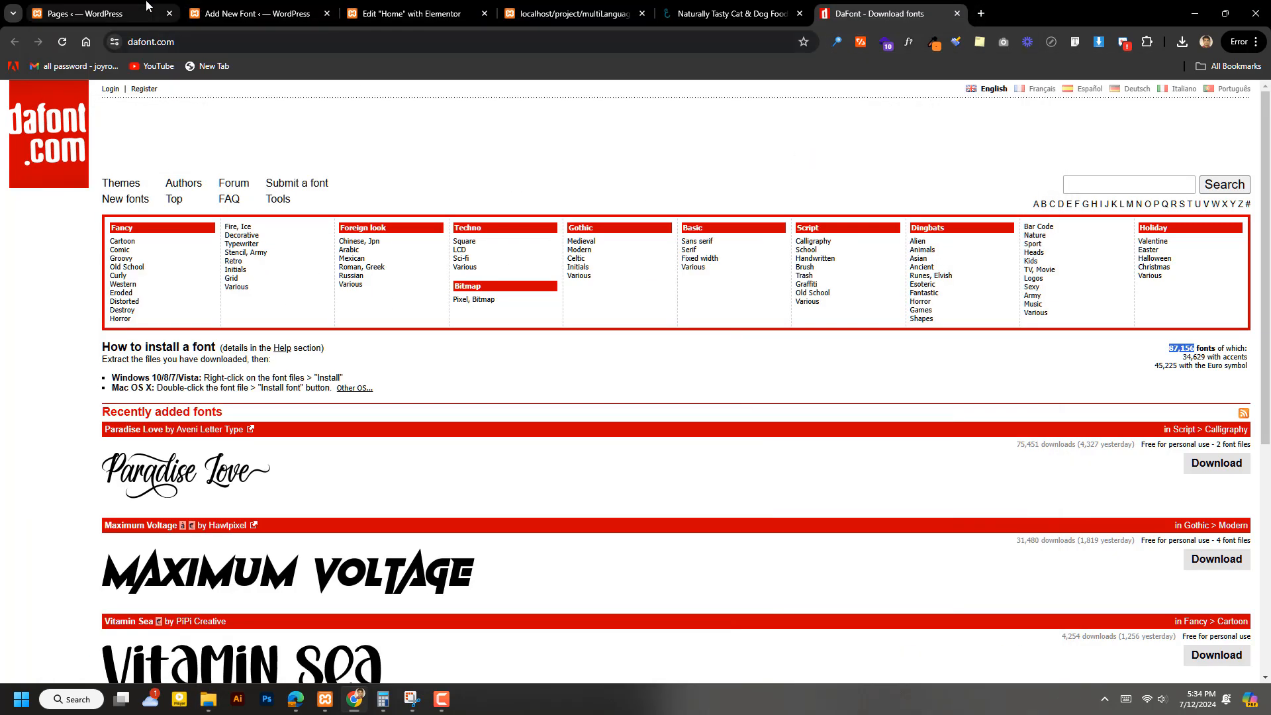
left_click(232, 8)
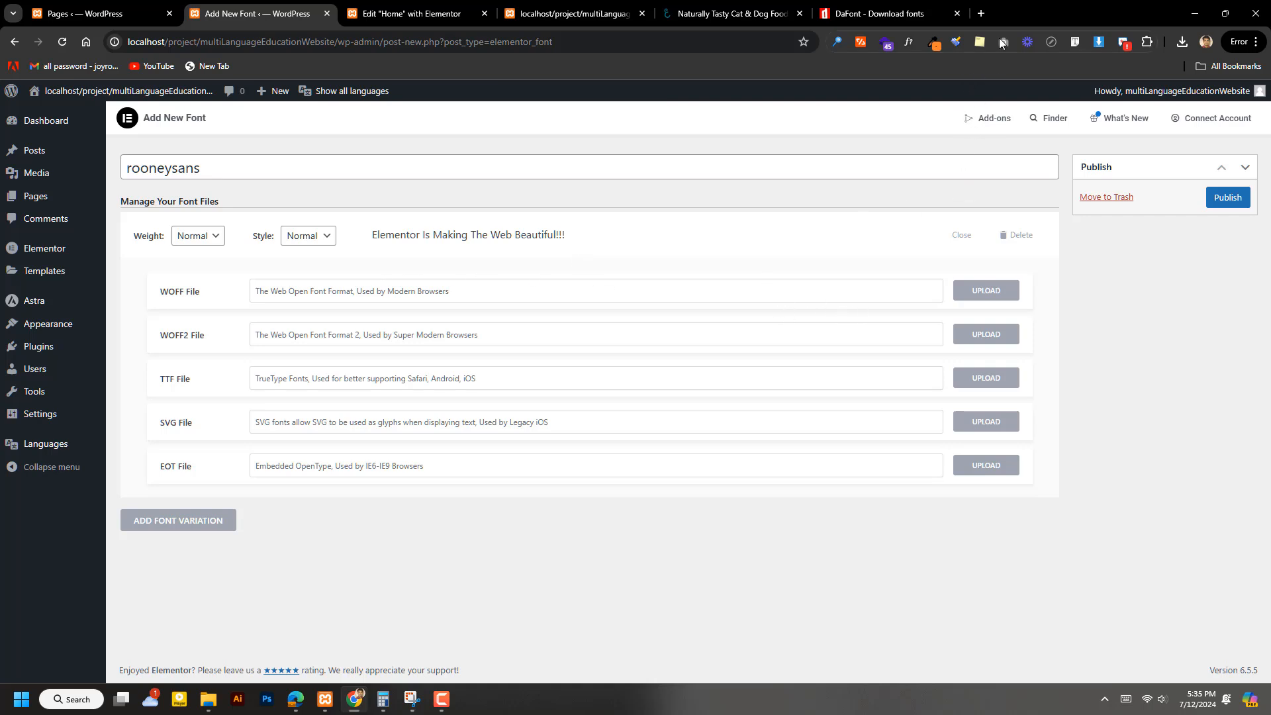
Step: Search the web for "cloud covert" in a new tab, open the CloudConvert site and close the search results
left_click(982, 13)
left_click(732, 43)
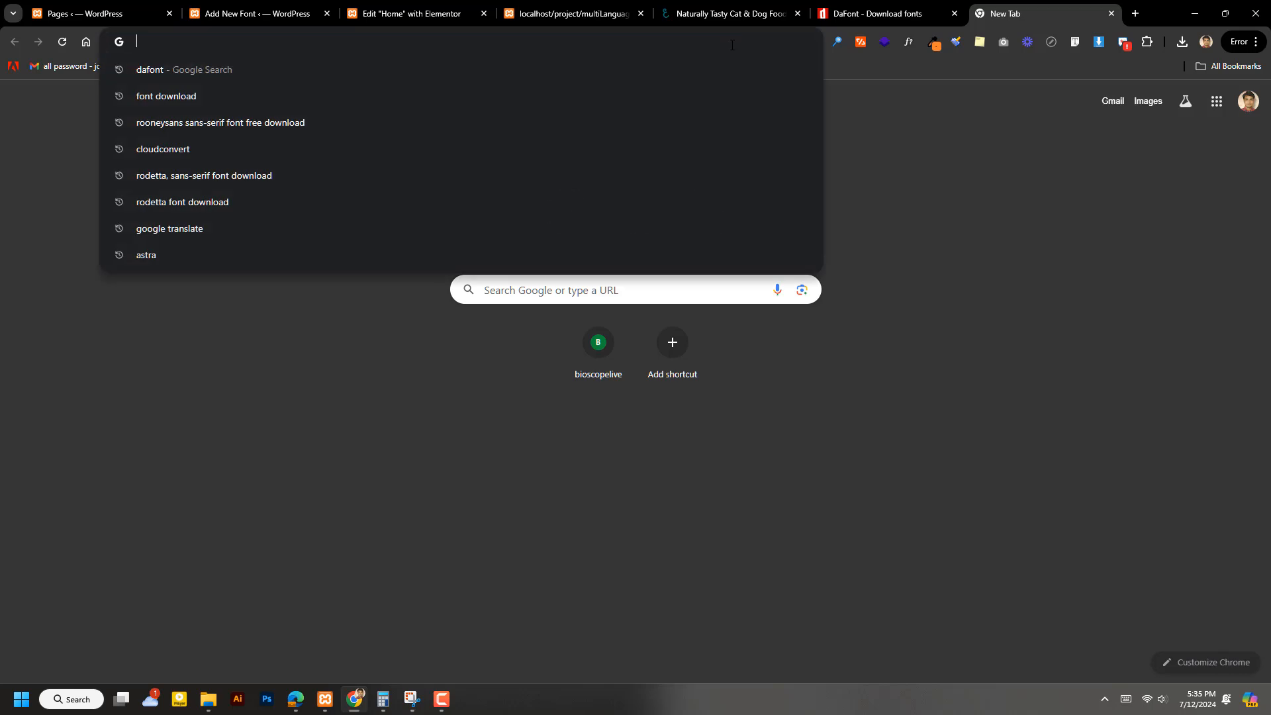
type("c")
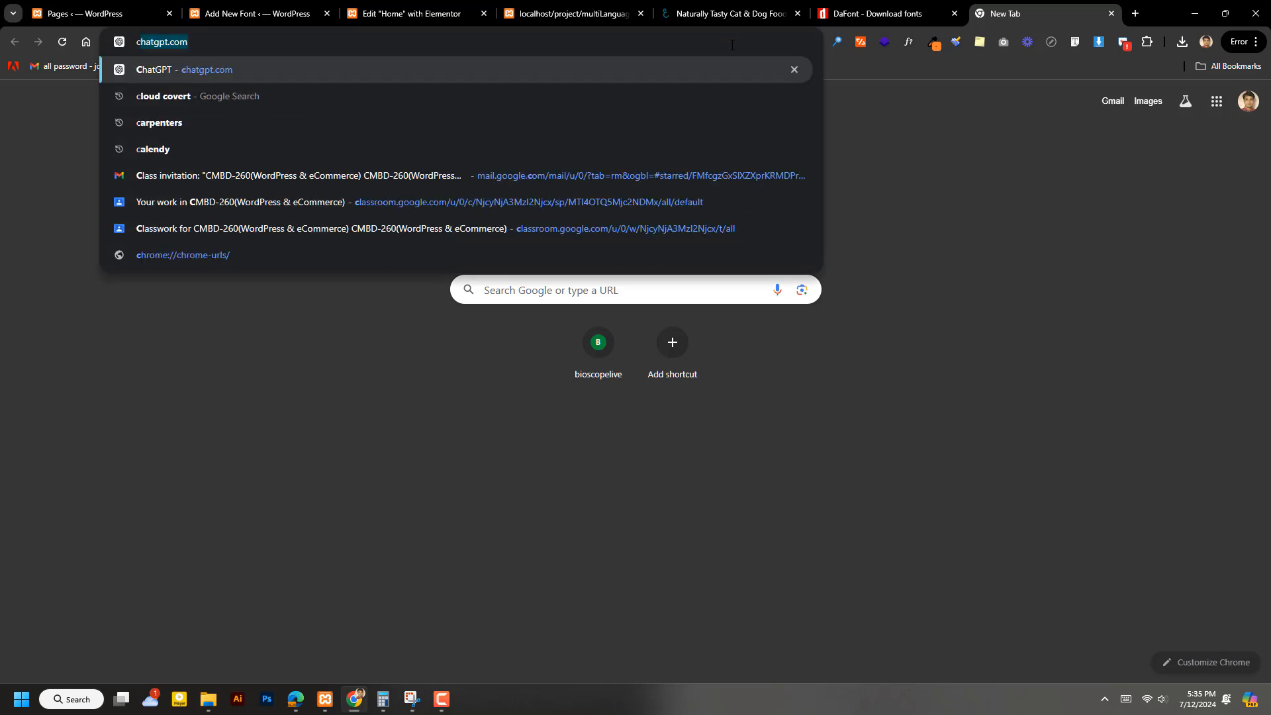
type("lo")
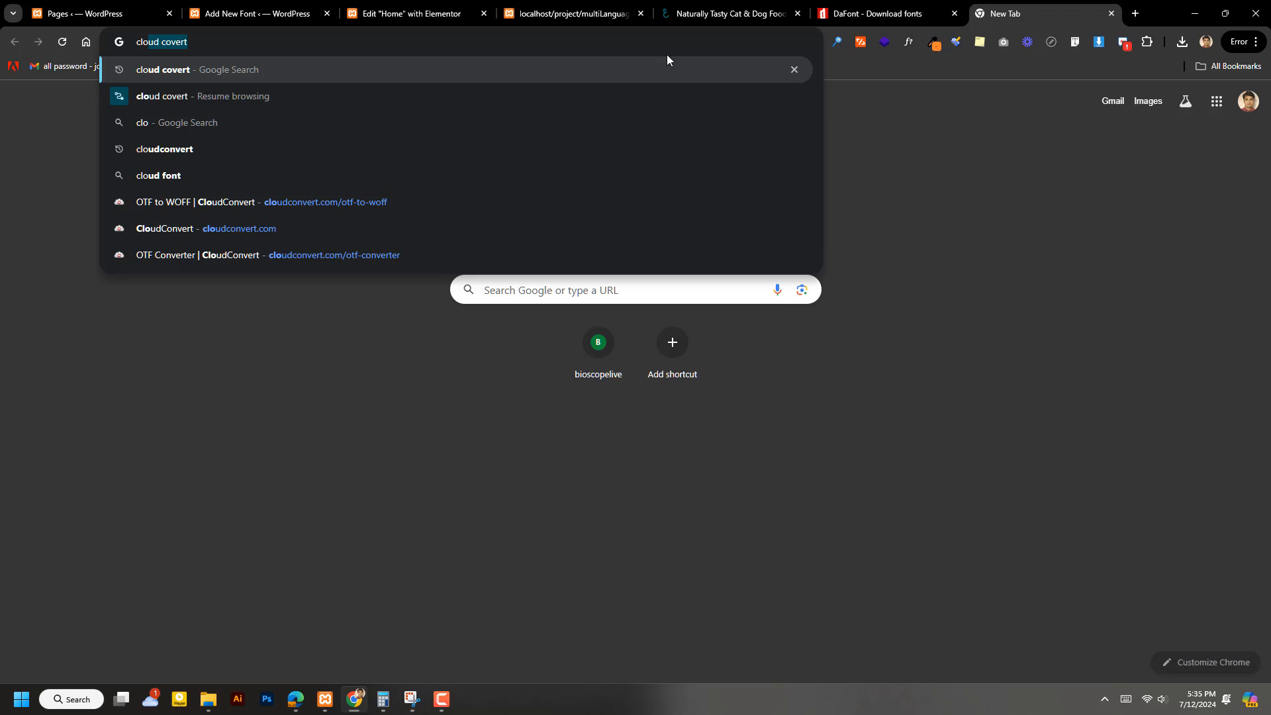
key("Return")
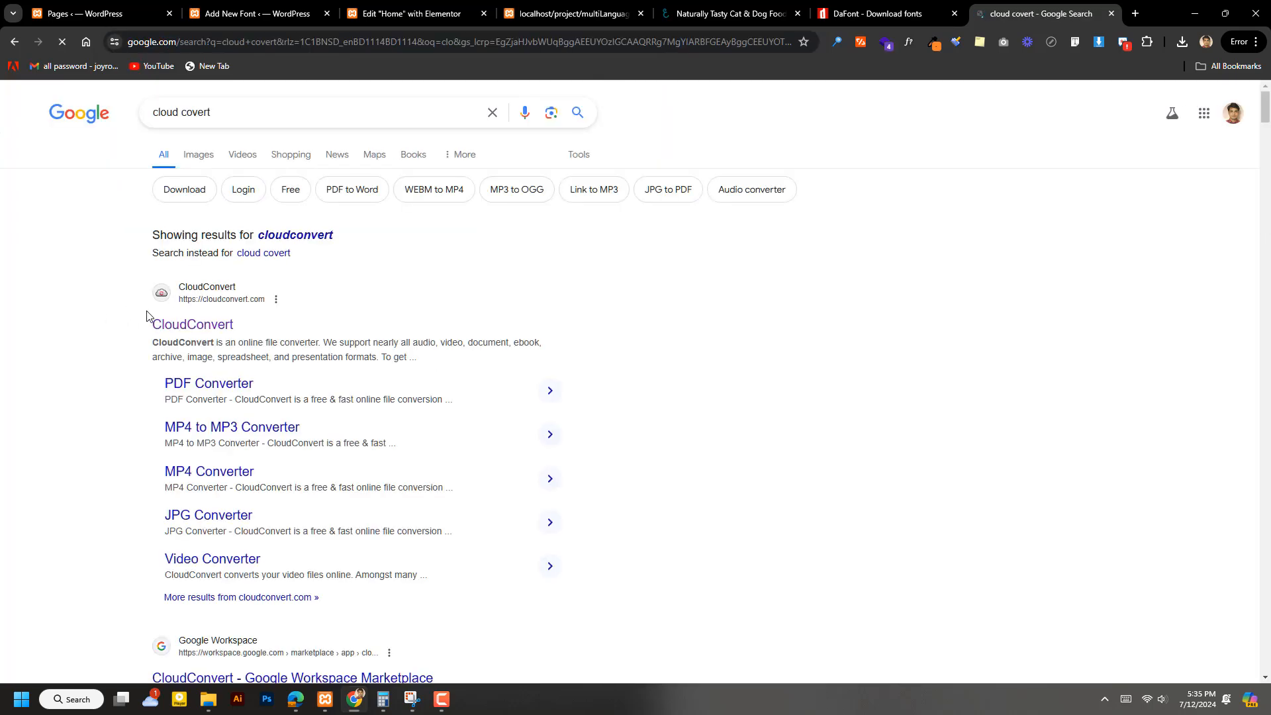
left_click(190, 328)
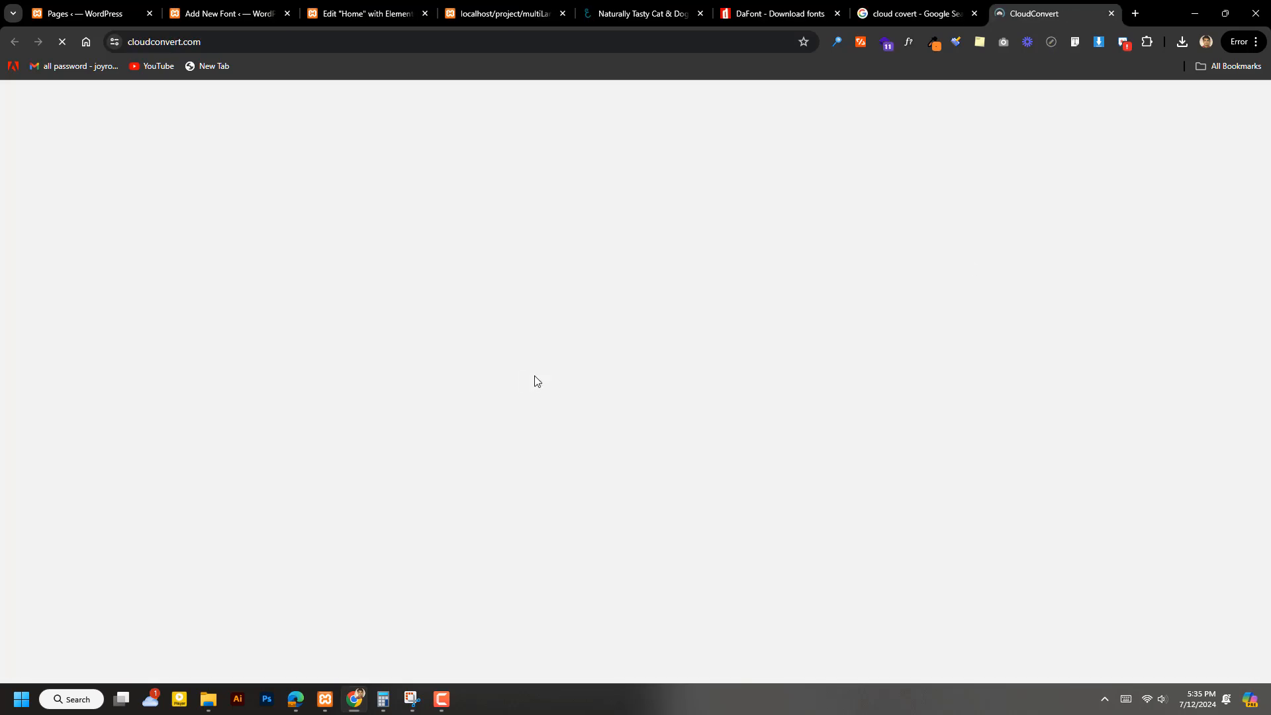
left_click(974, 13)
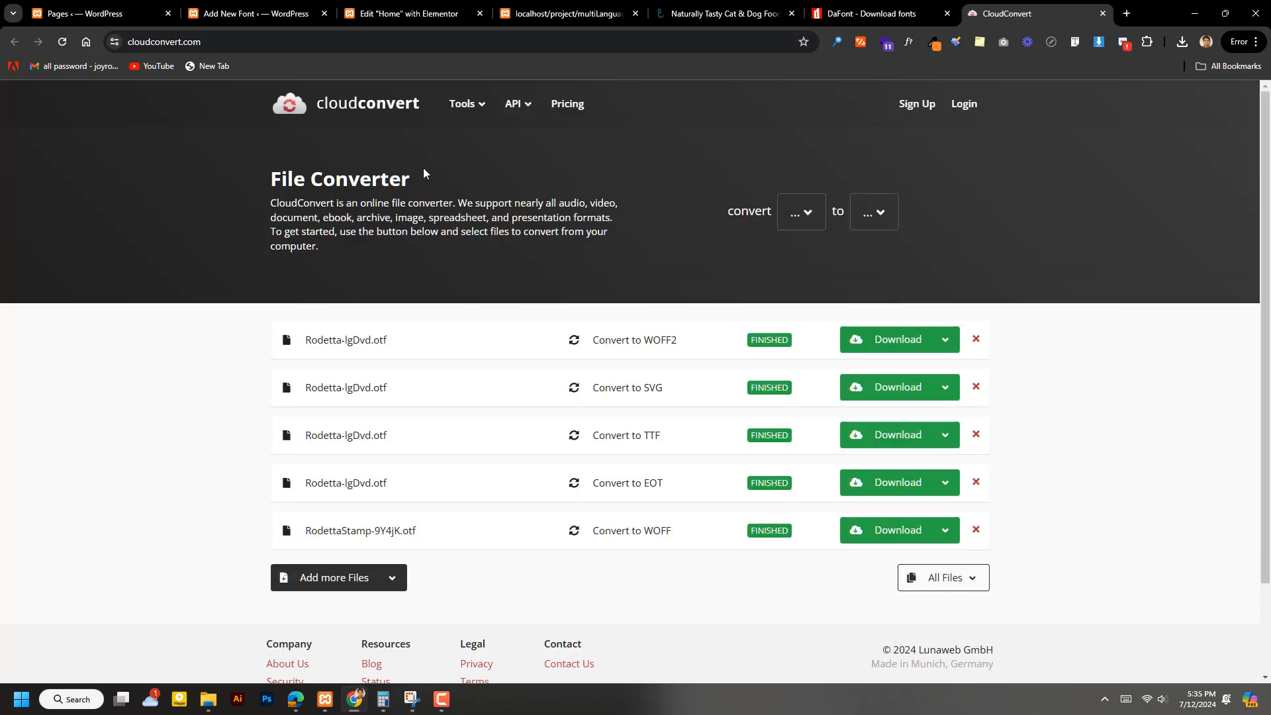
Step: Open CloudConvert's Font Converter and delete all the finished Rodetta conversions from the file list
mouse_move(467, 105)
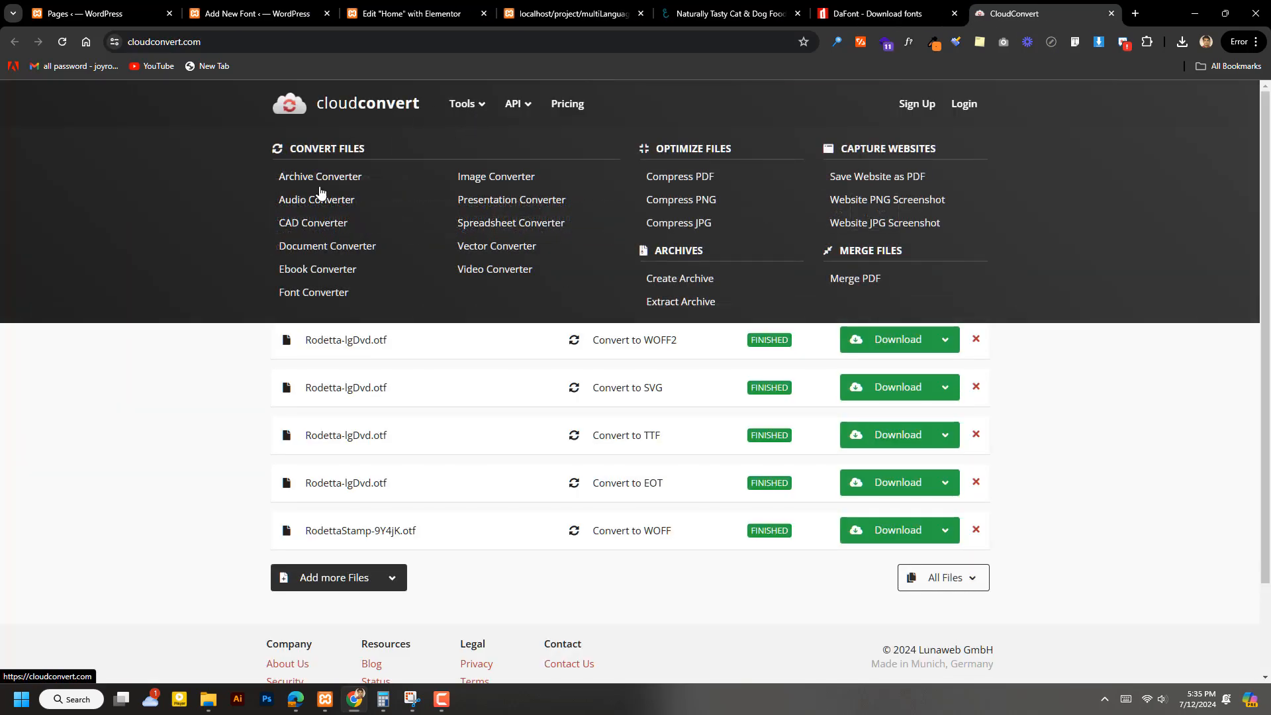
left_click(296, 295)
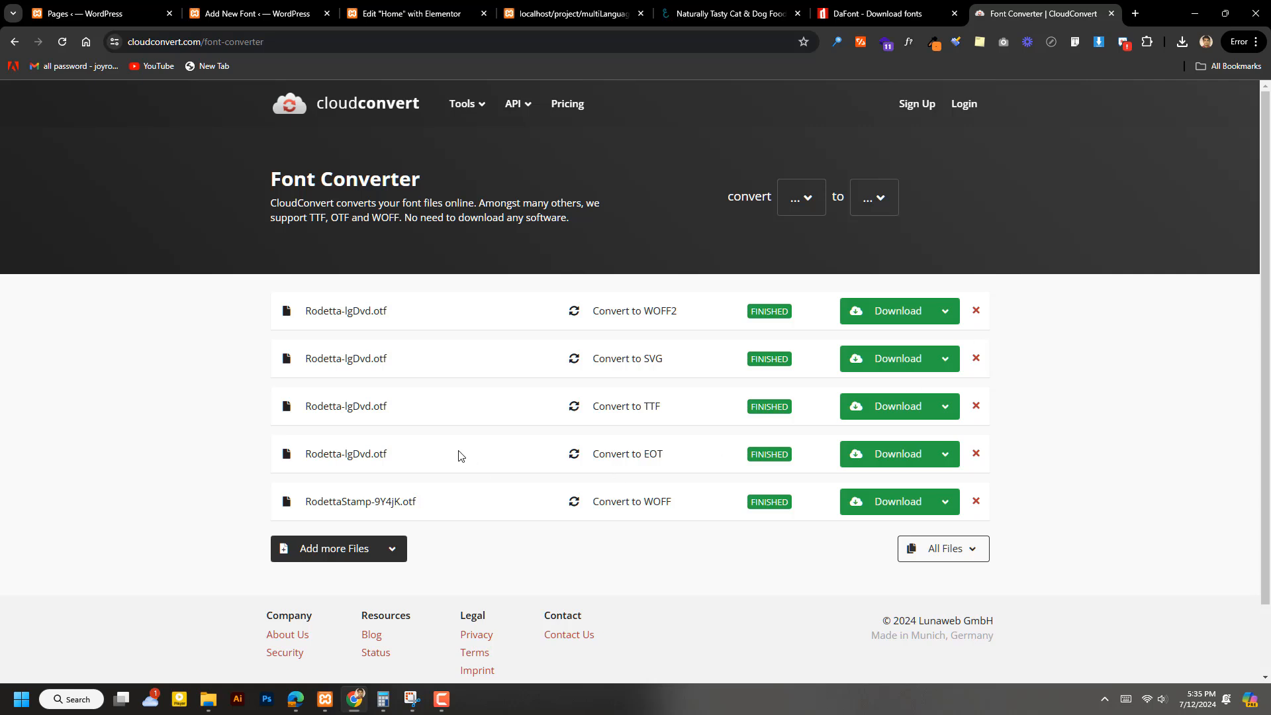
scroll(962, 397, "down", 2)
left_click(976, 232)
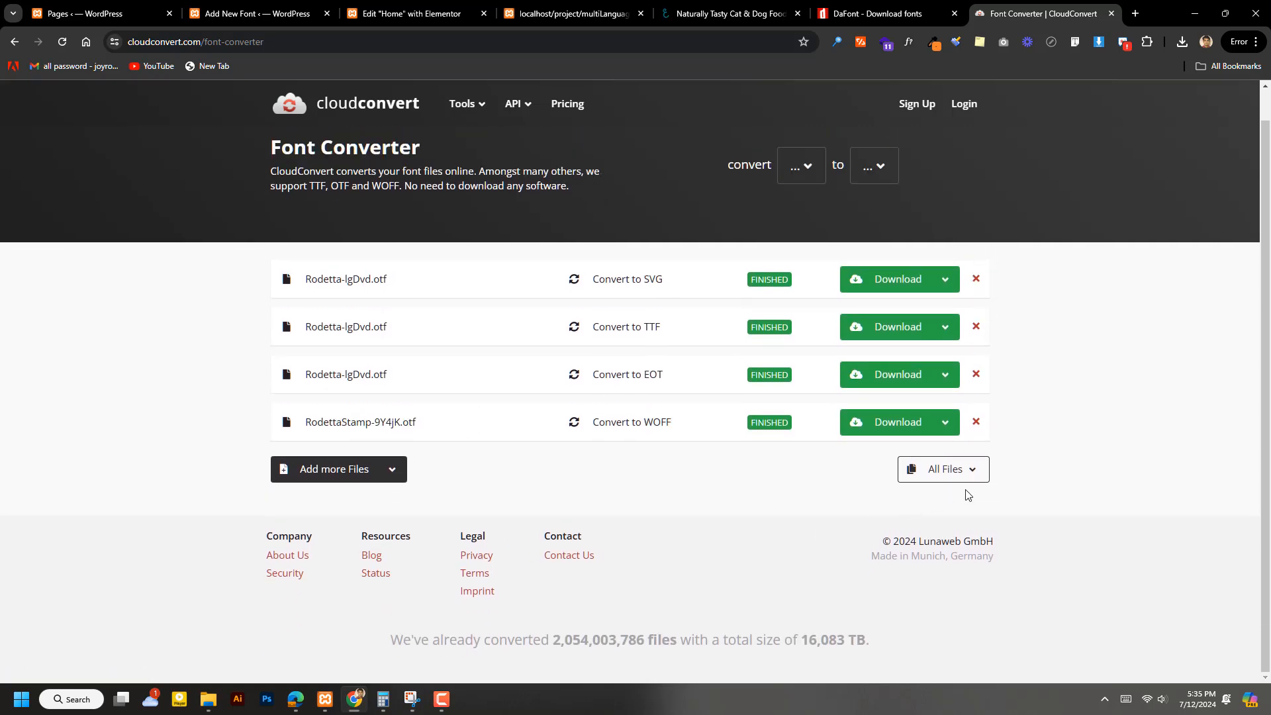
left_click(976, 281)
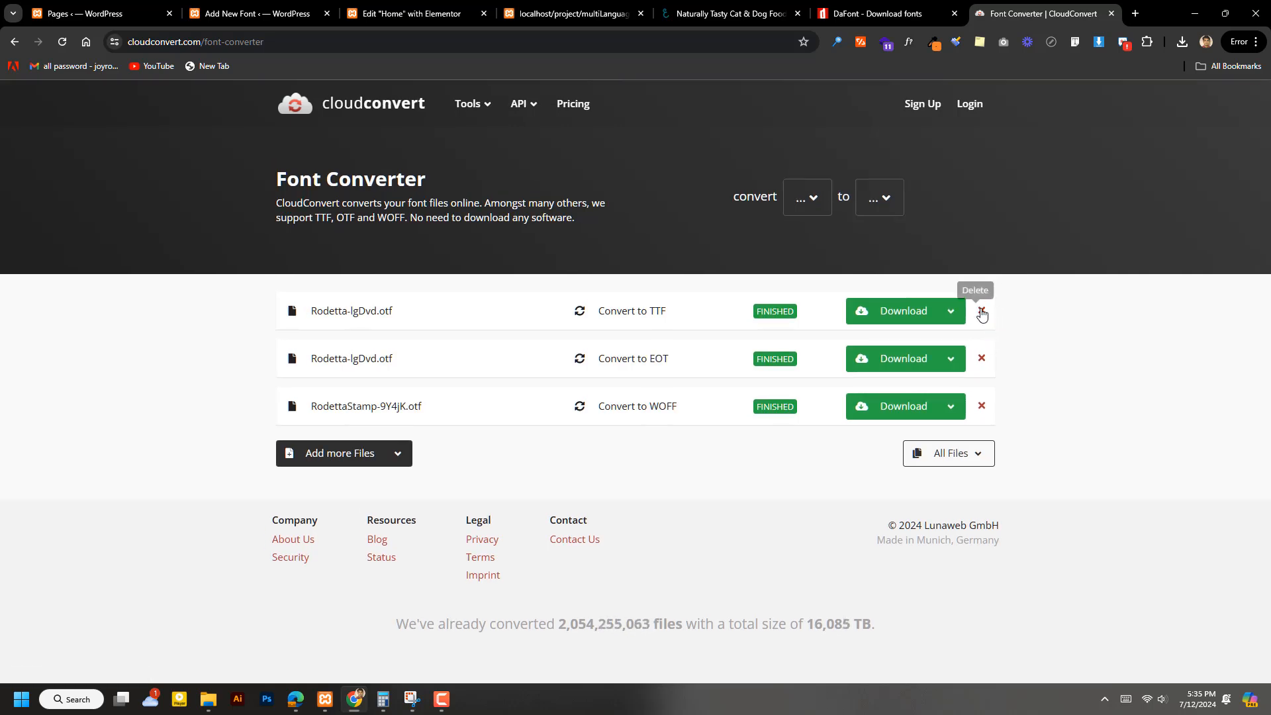
left_click(981, 311)
left_click(981, 310)
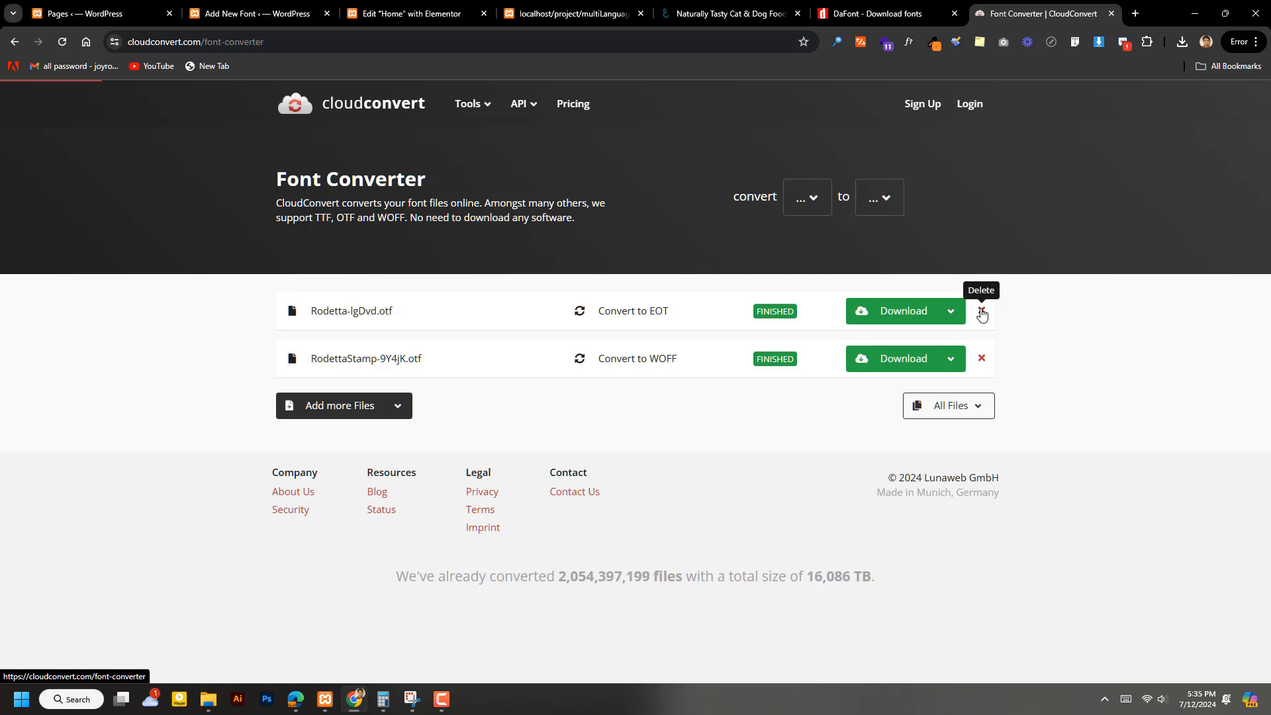
left_click(981, 312)
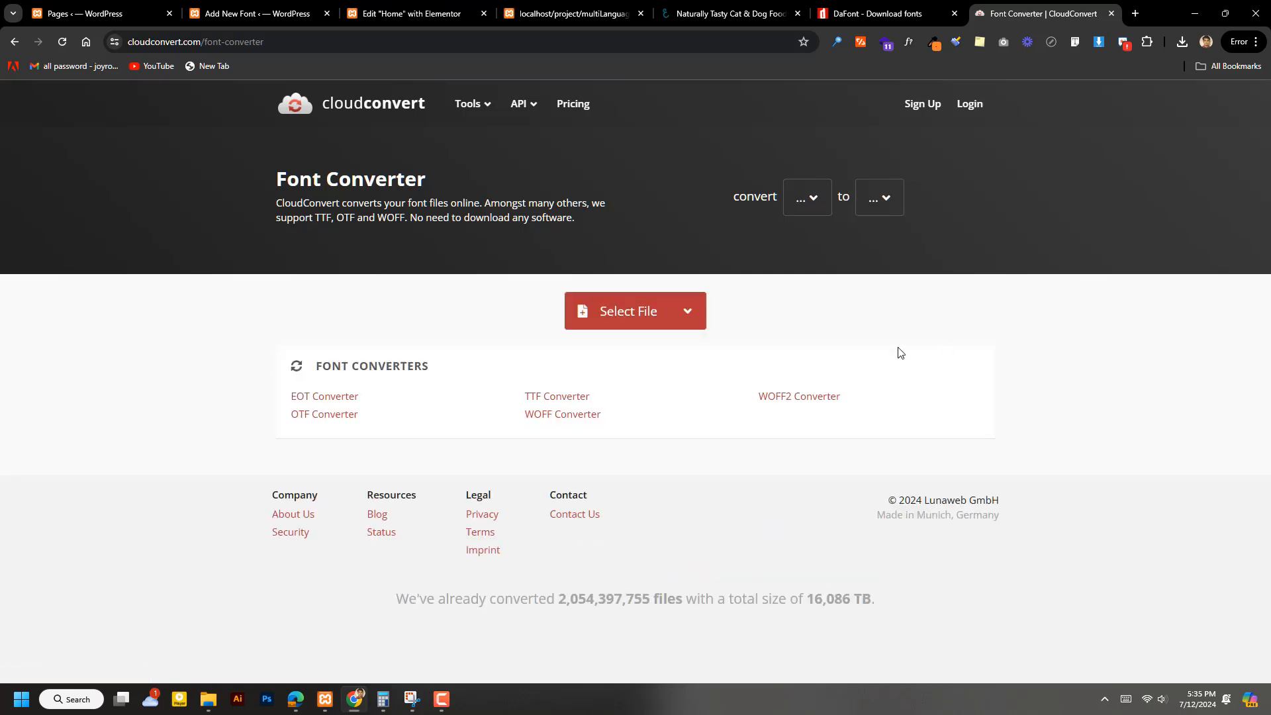
Step: While selecting a file to convert, extract rooneysans-cufonfonts.zip in the multi language folder and close the window of extracted files
left_click(639, 320)
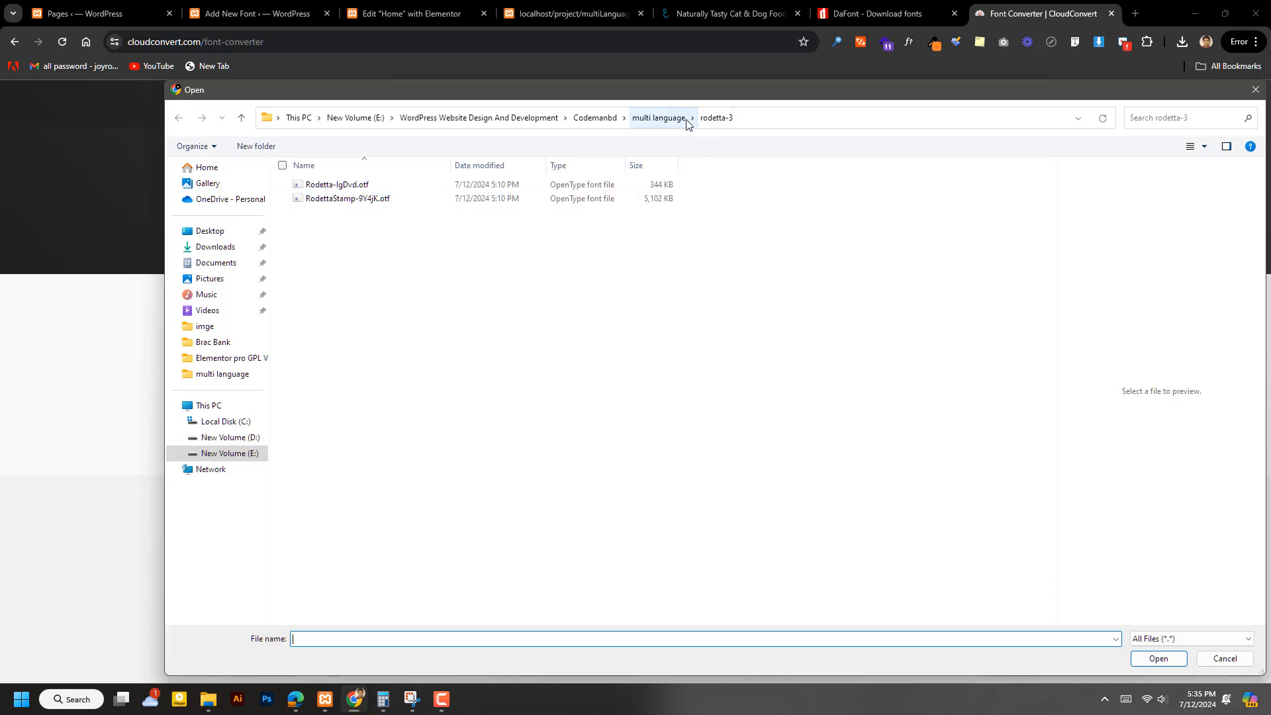
left_click(662, 118)
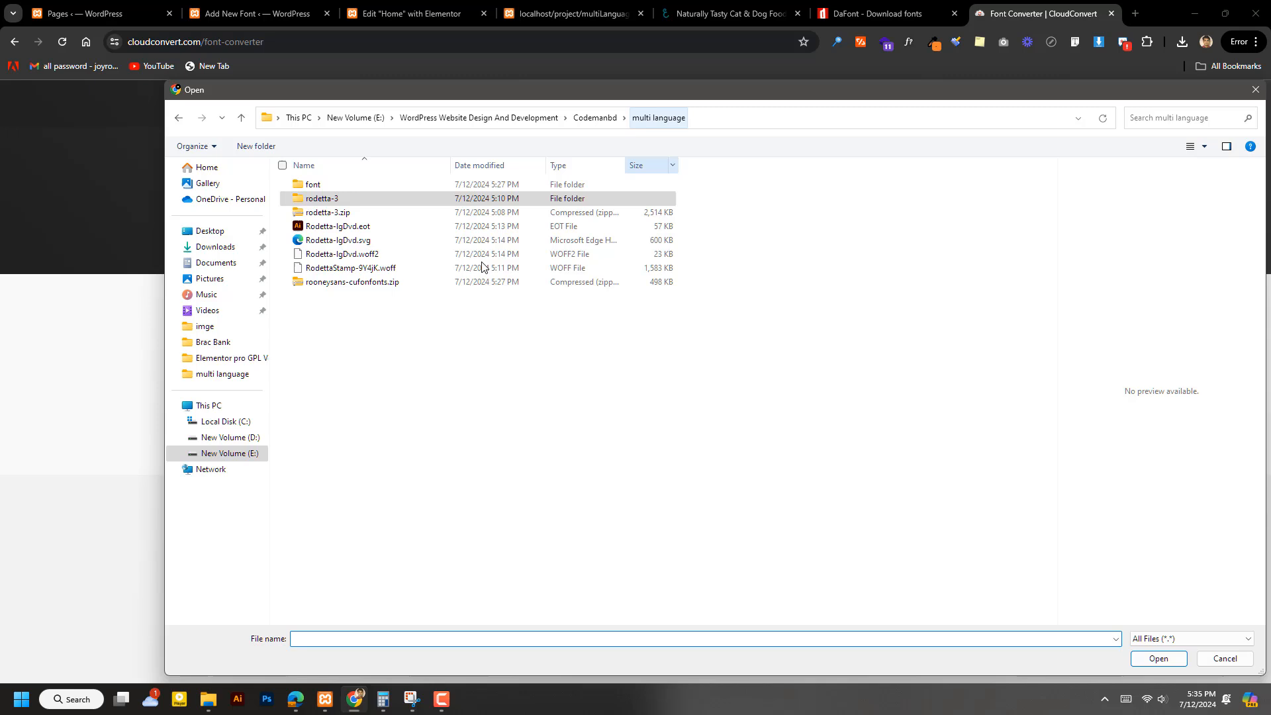
left_click(317, 185)
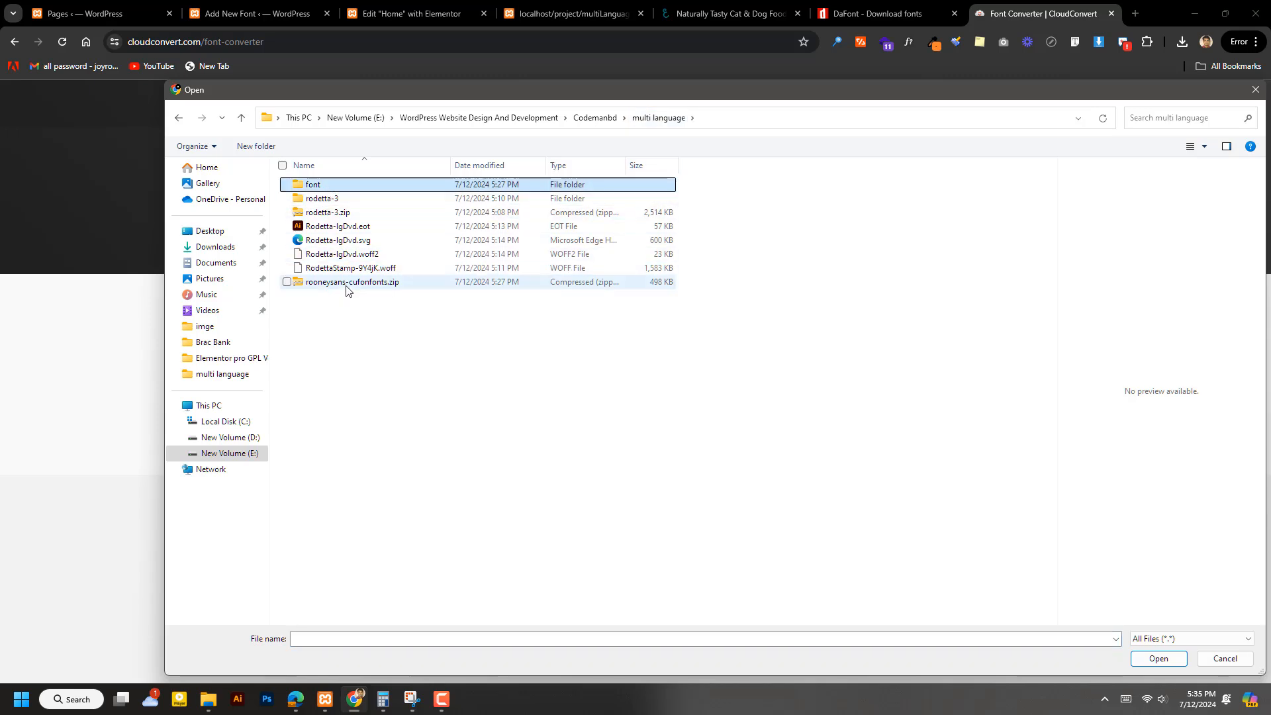
left_click(346, 284)
right_click(347, 284)
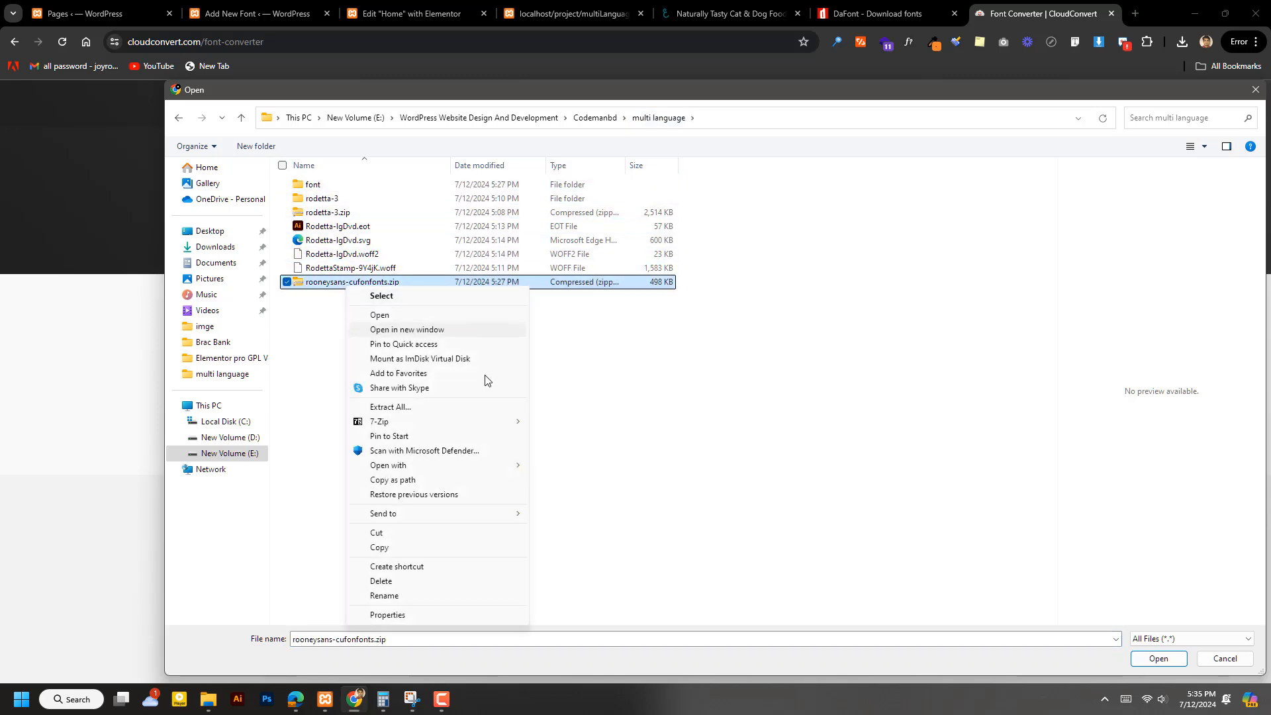
left_click(417, 405)
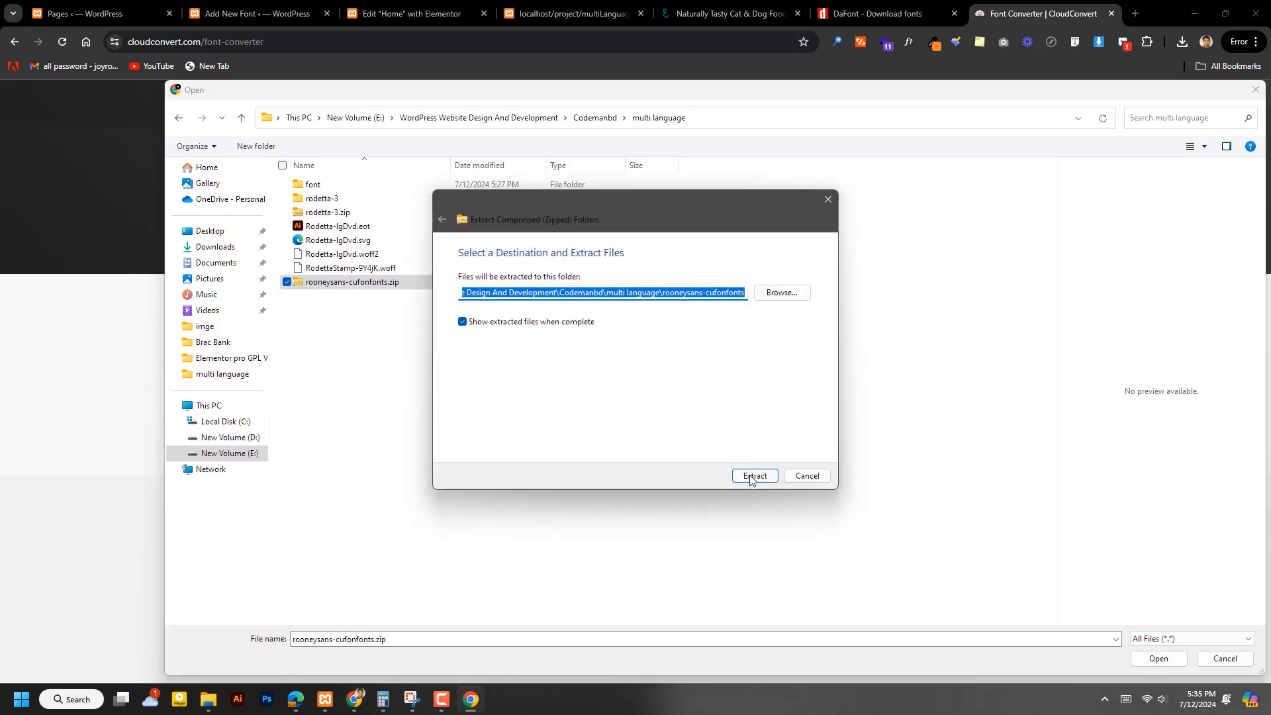
left_click(750, 475)
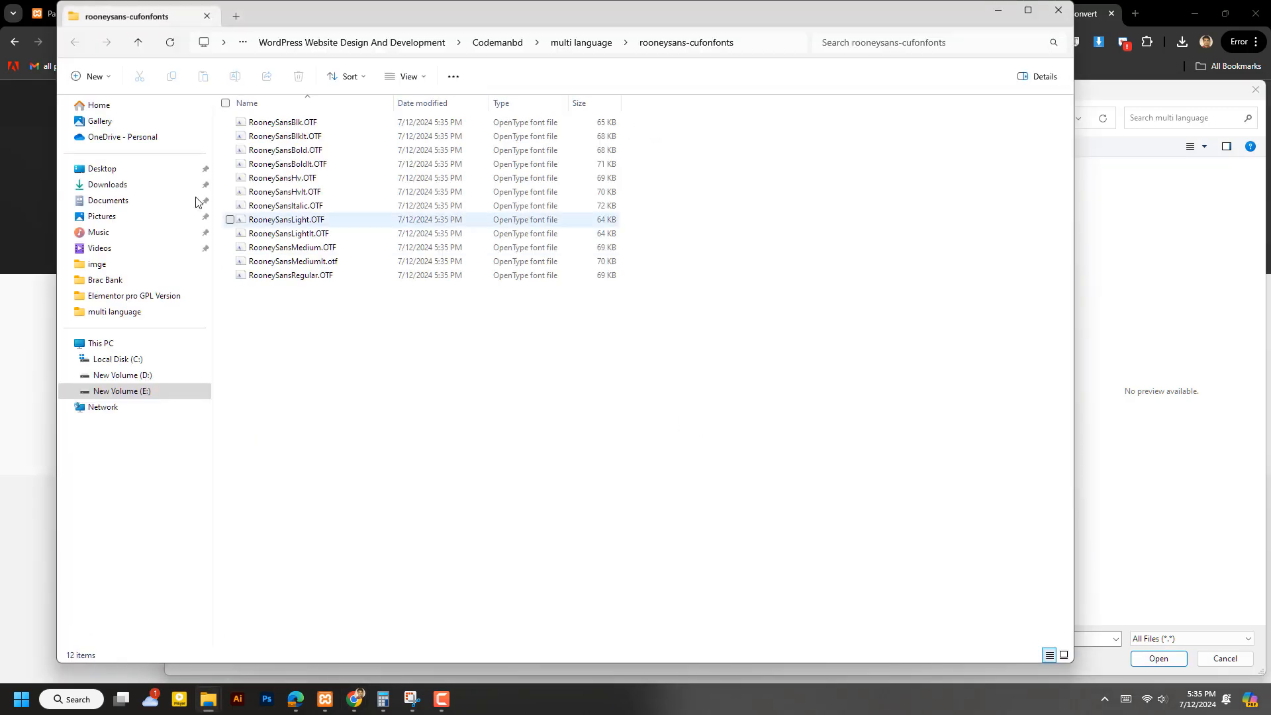
left_click(257, 126)
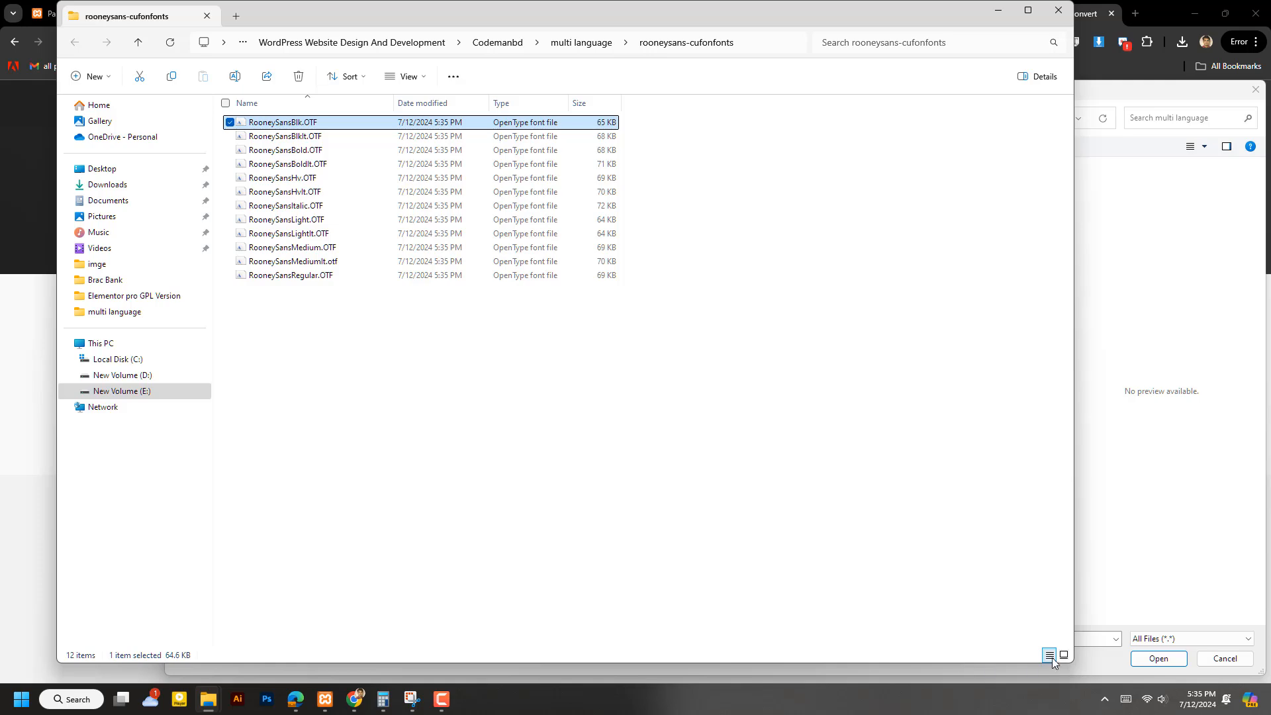
left_click(1058, 10)
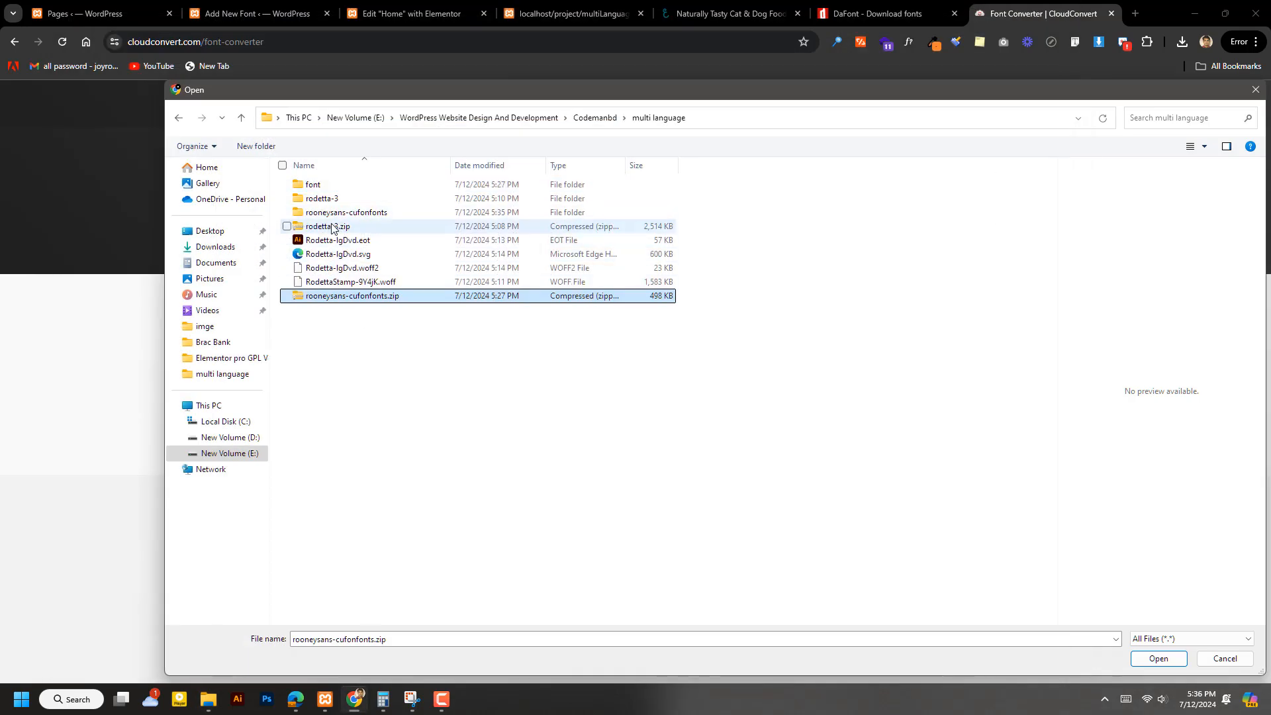
Step: Open the extracted rooneysans-cufonfonts folder and compare the previews of the RooneySans black, bold, italic and heavy font files
double_click(351, 213)
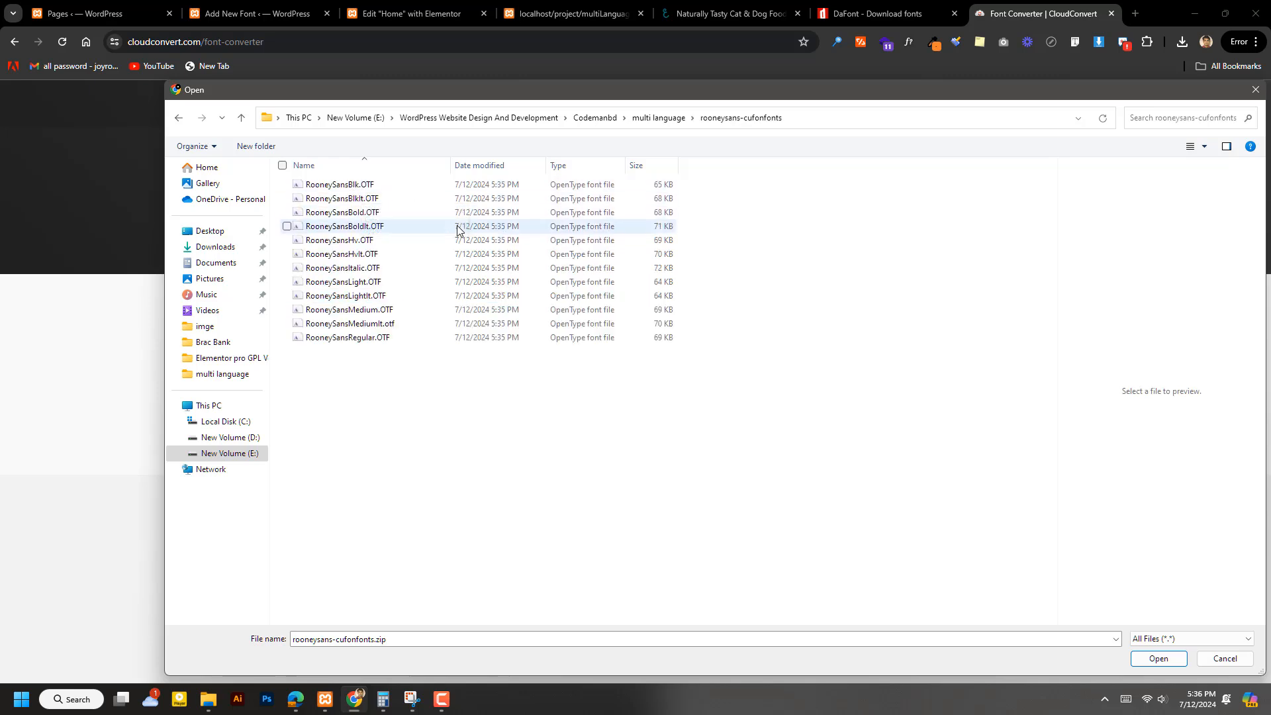
left_click(358, 186)
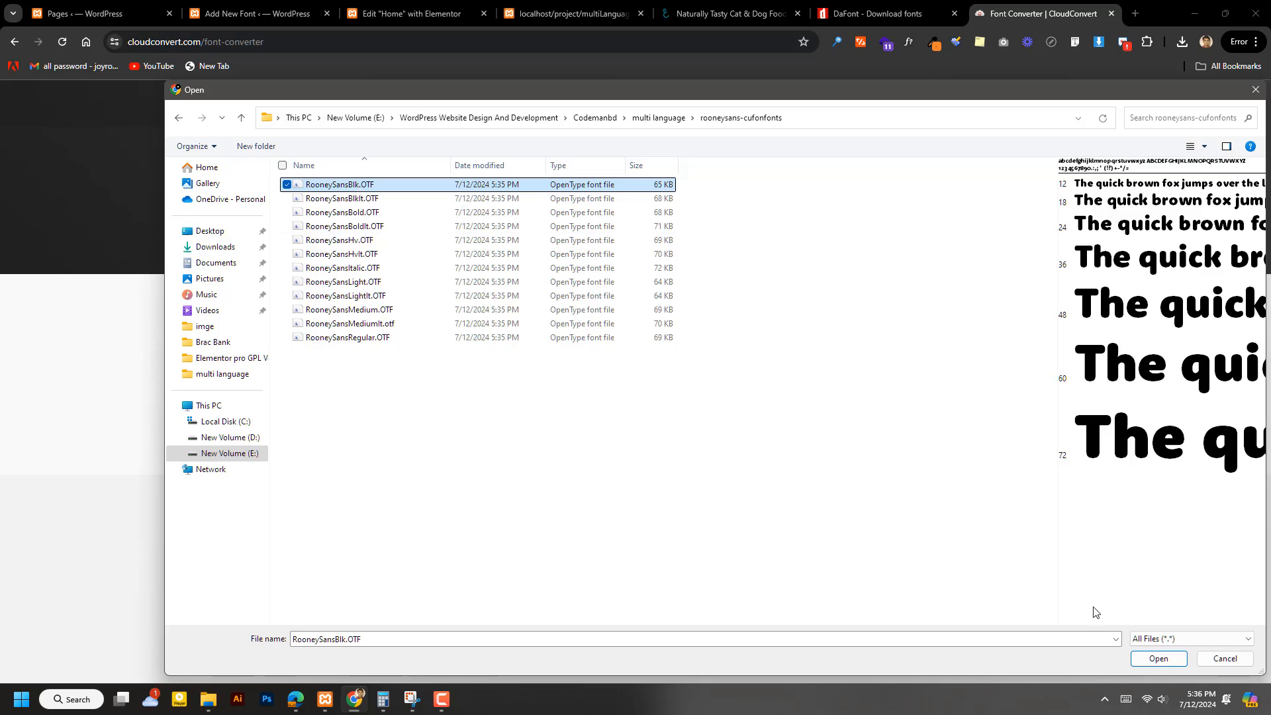
left_click_drag(1058, 504, 747, 500)
left_click(369, 200)
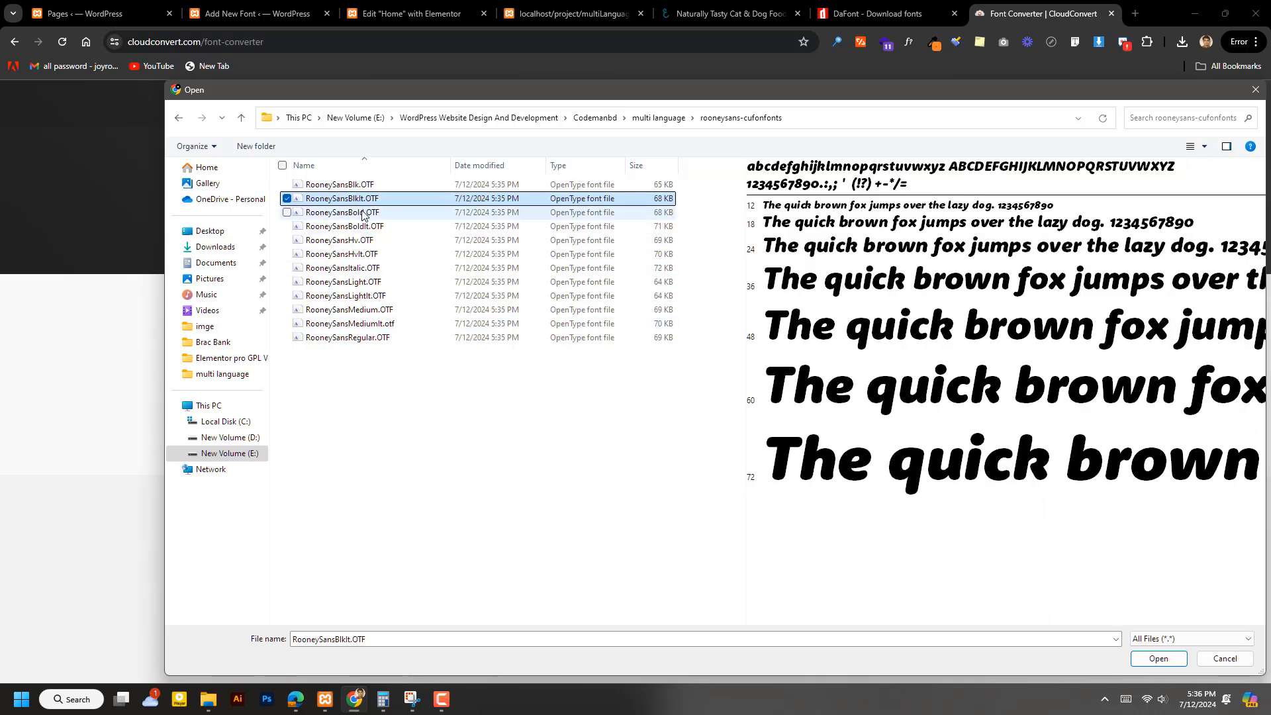
left_click(363, 214)
left_click(357, 226)
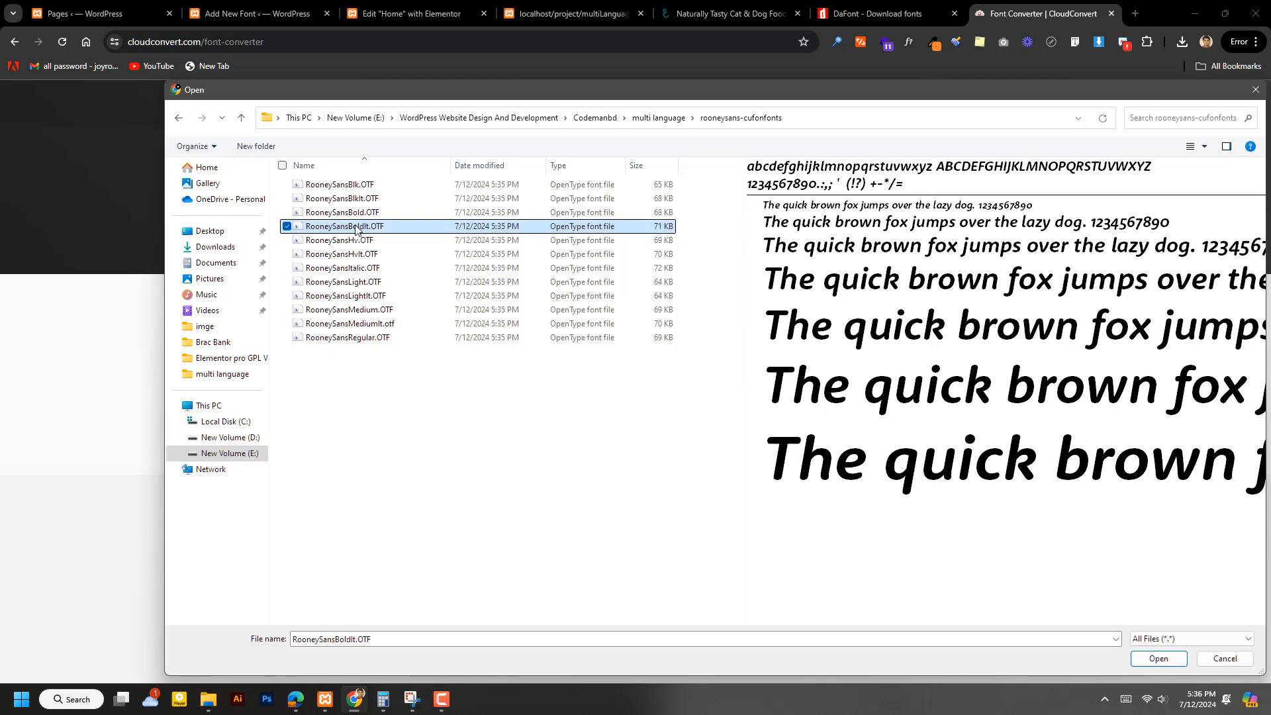
left_click(357, 213)
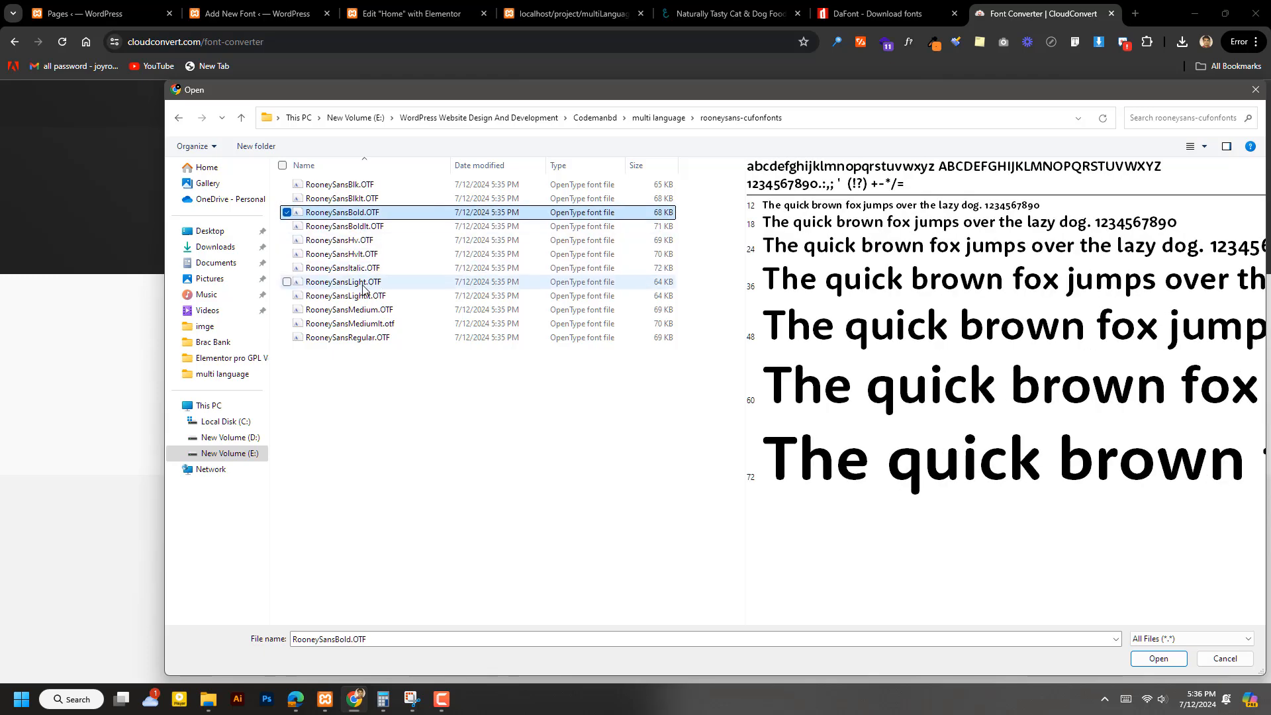
left_click(359, 269)
left_click(358, 254)
left_click(356, 241)
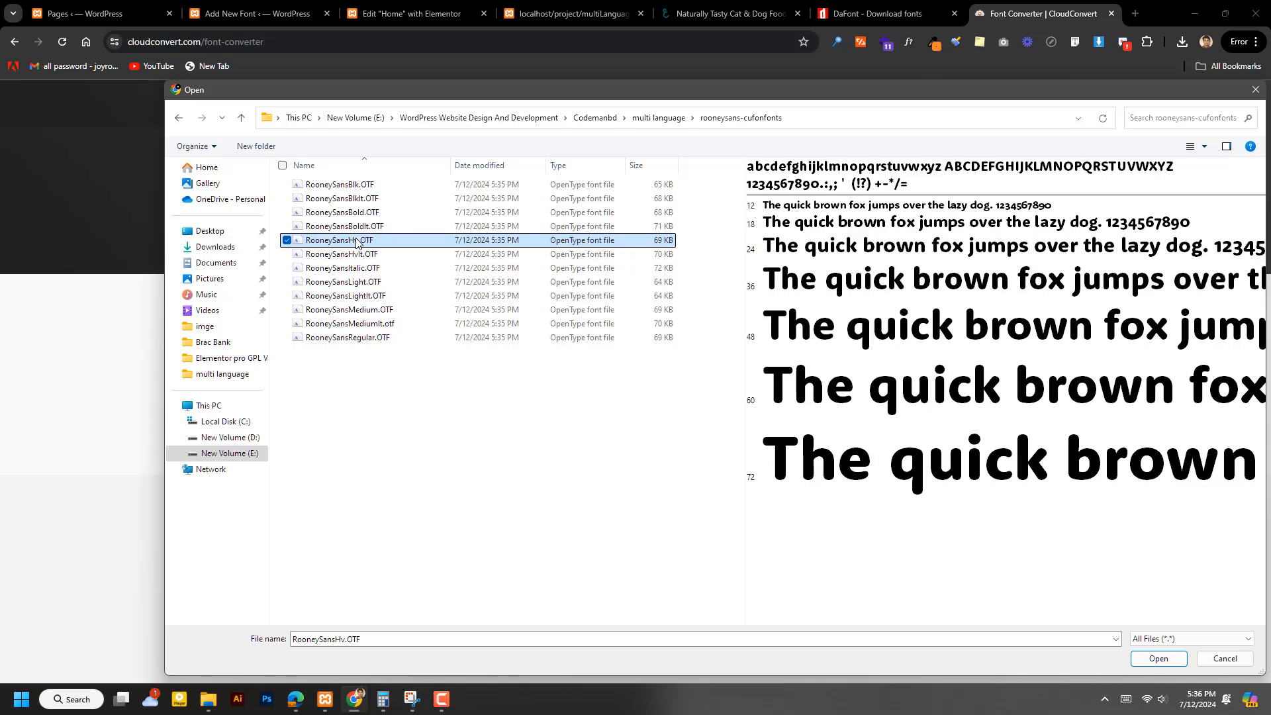
left_click(356, 257)
Step: Add RooneySansHv.OTF to the converter and set its output format to EOT
left_click(365, 243)
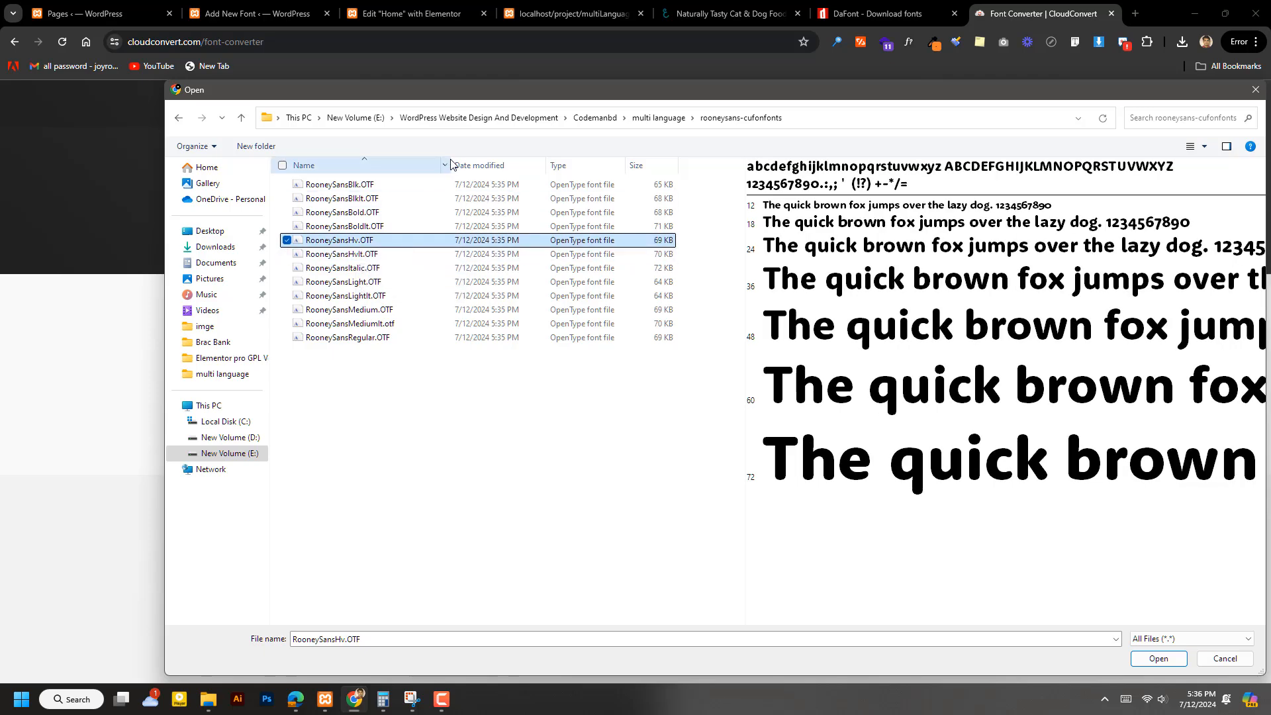
left_click_drag(452, 159, 507, 160)
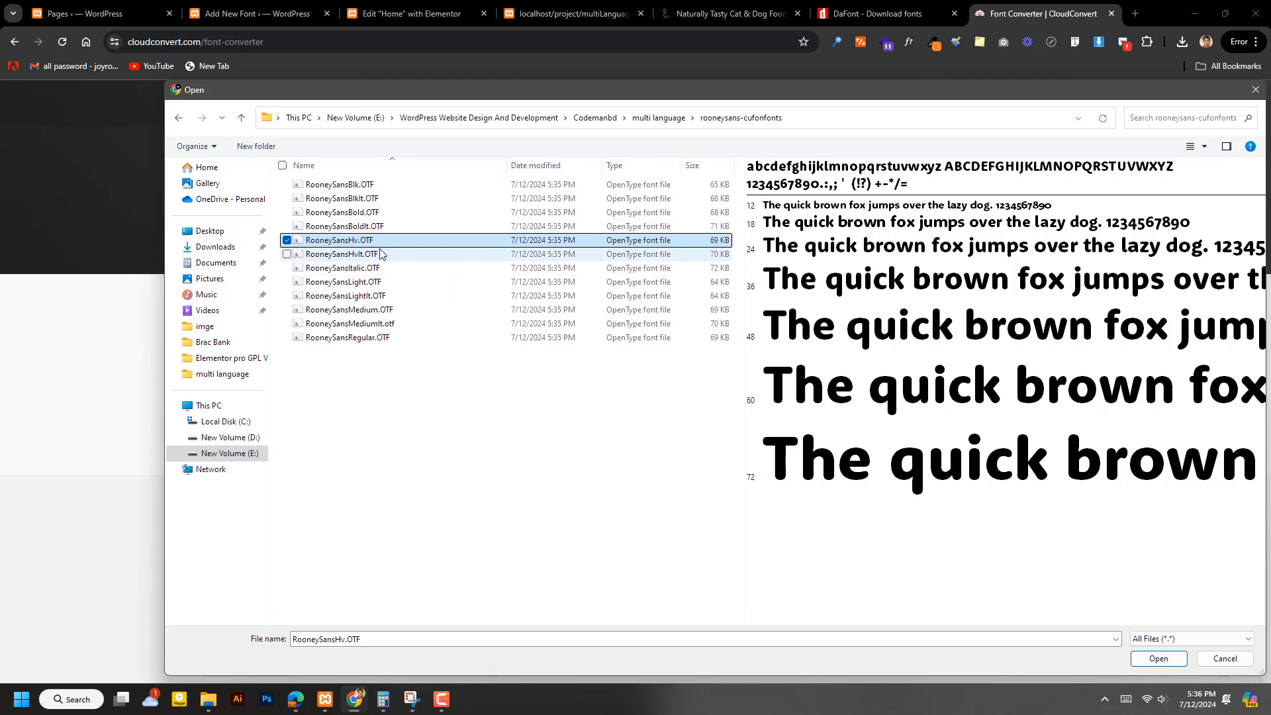
left_click(1152, 658)
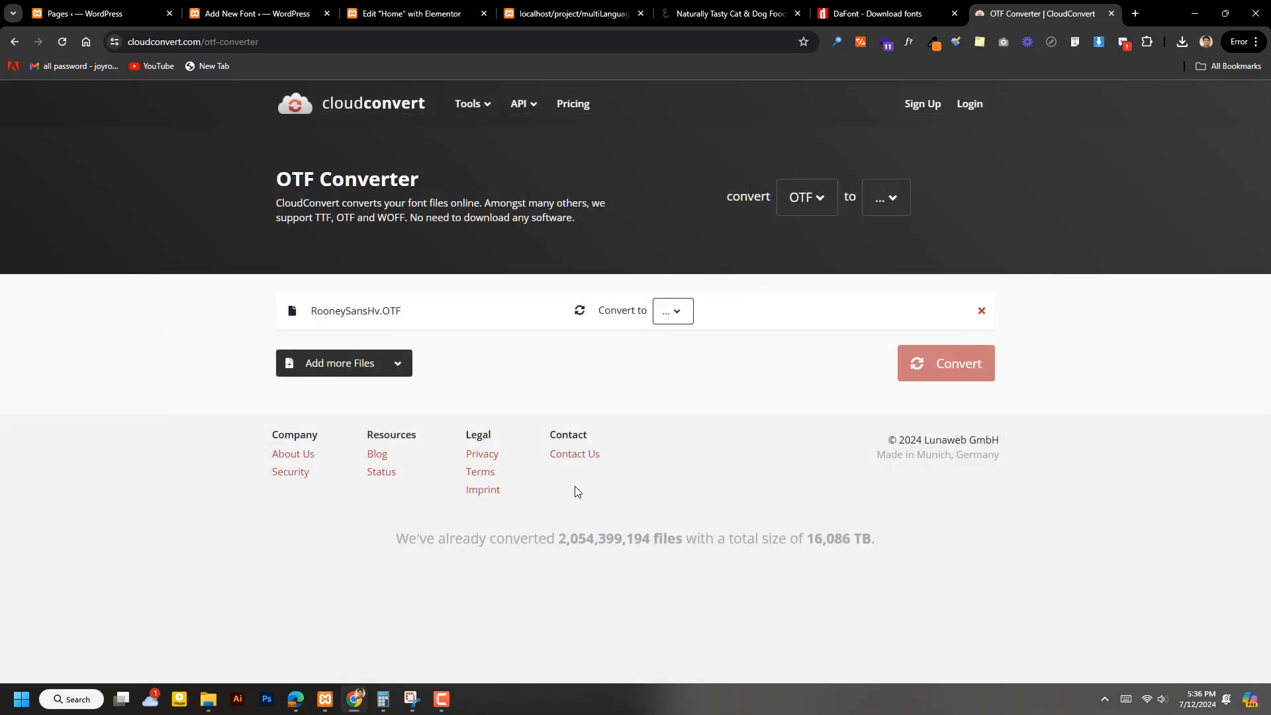
left_click(679, 315)
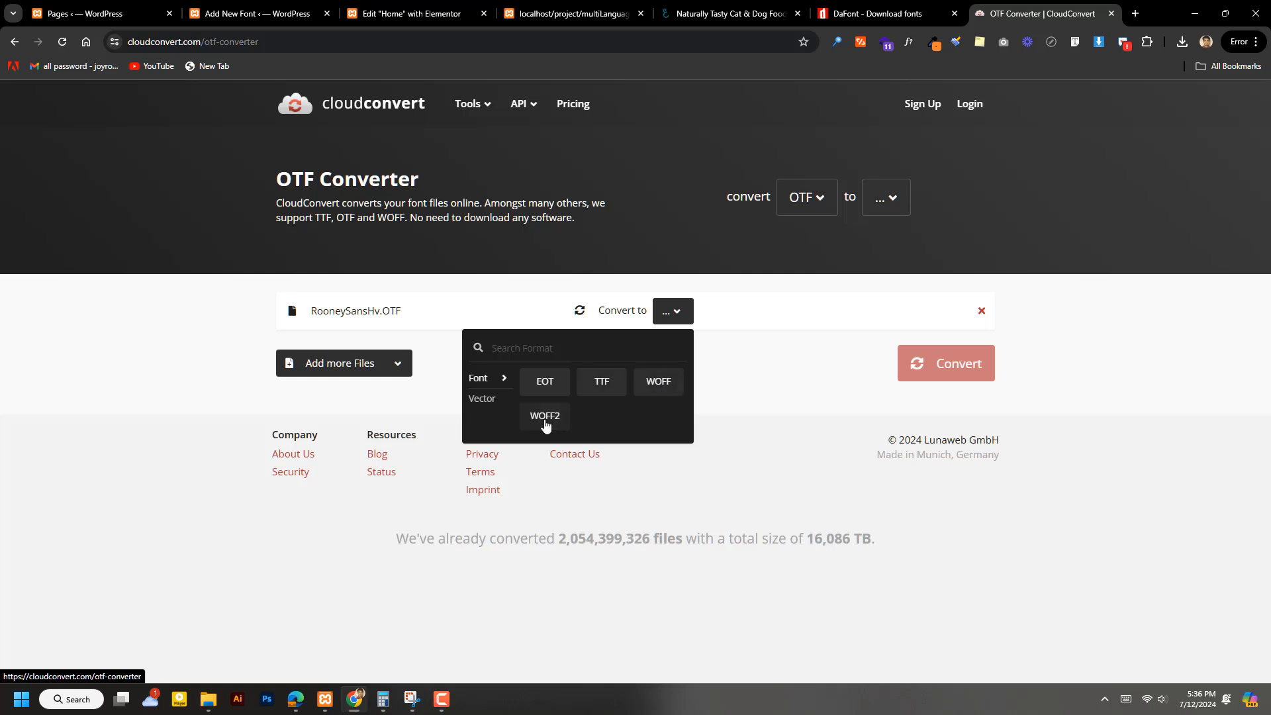
left_click(482, 402)
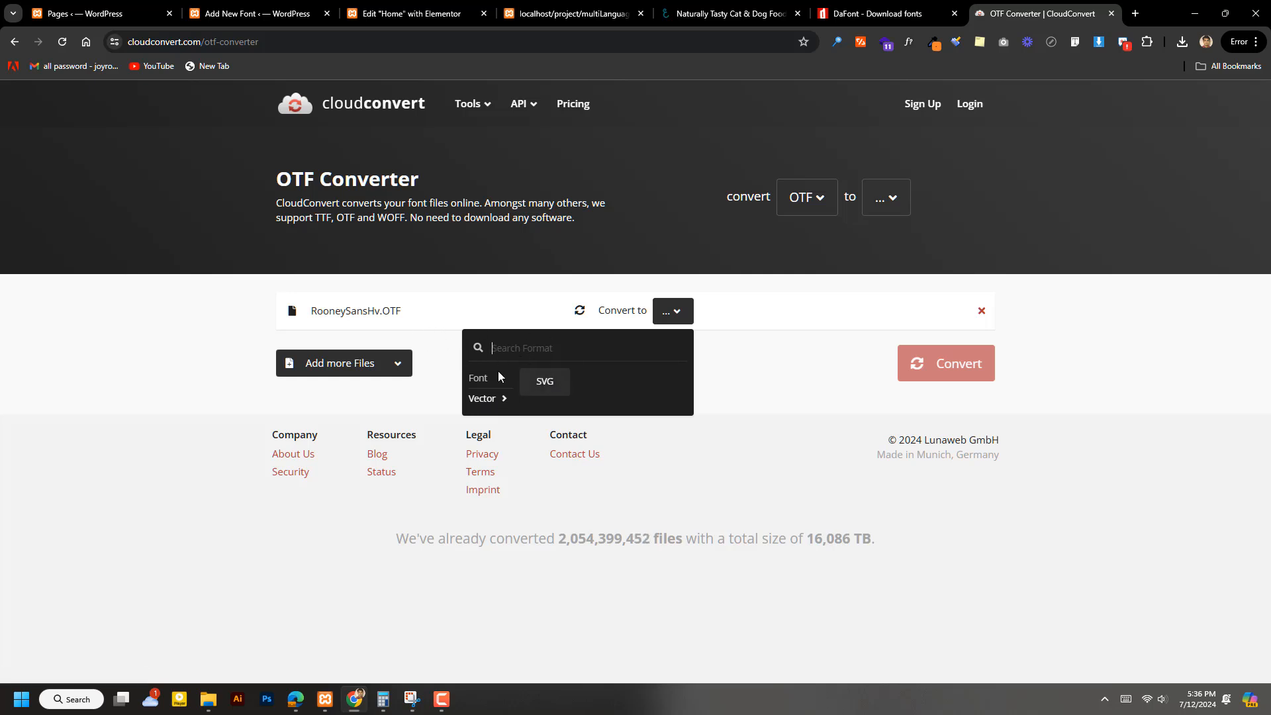
left_click(498, 377)
left_click(553, 390)
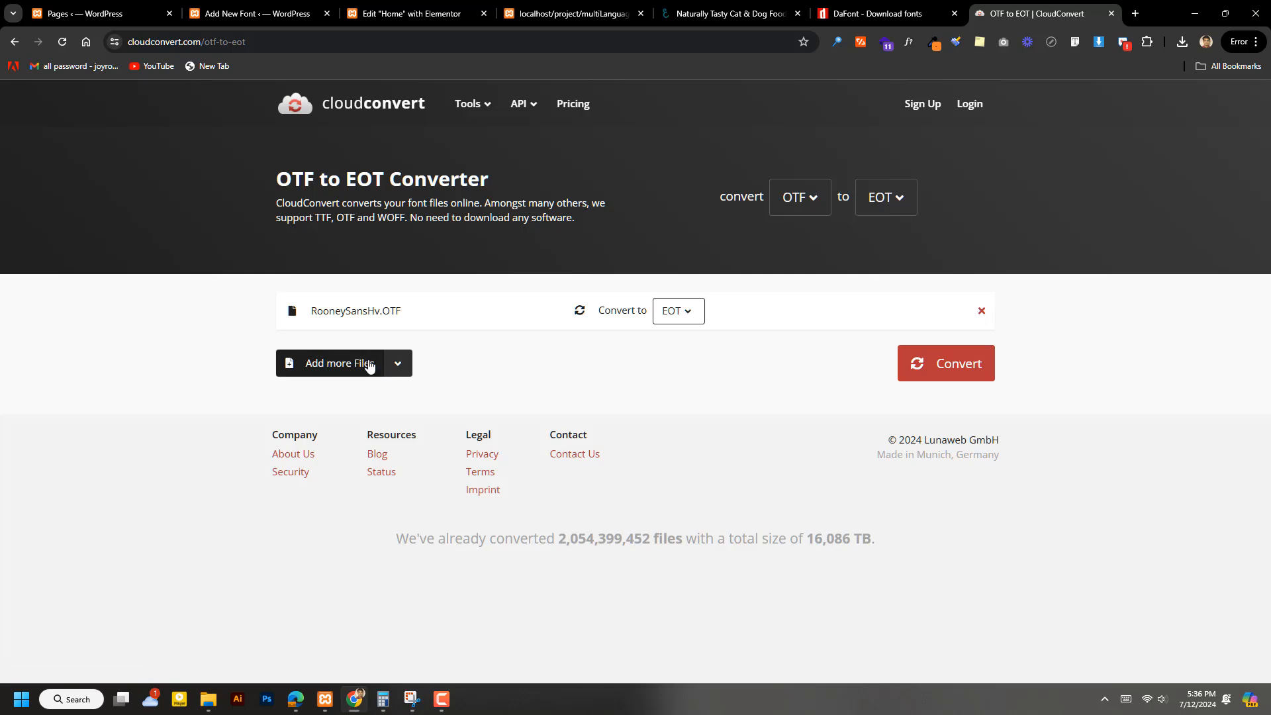
Step: Add RooneySansHv.OTF a second time and set that copy's output format to TTF
left_click(361, 363)
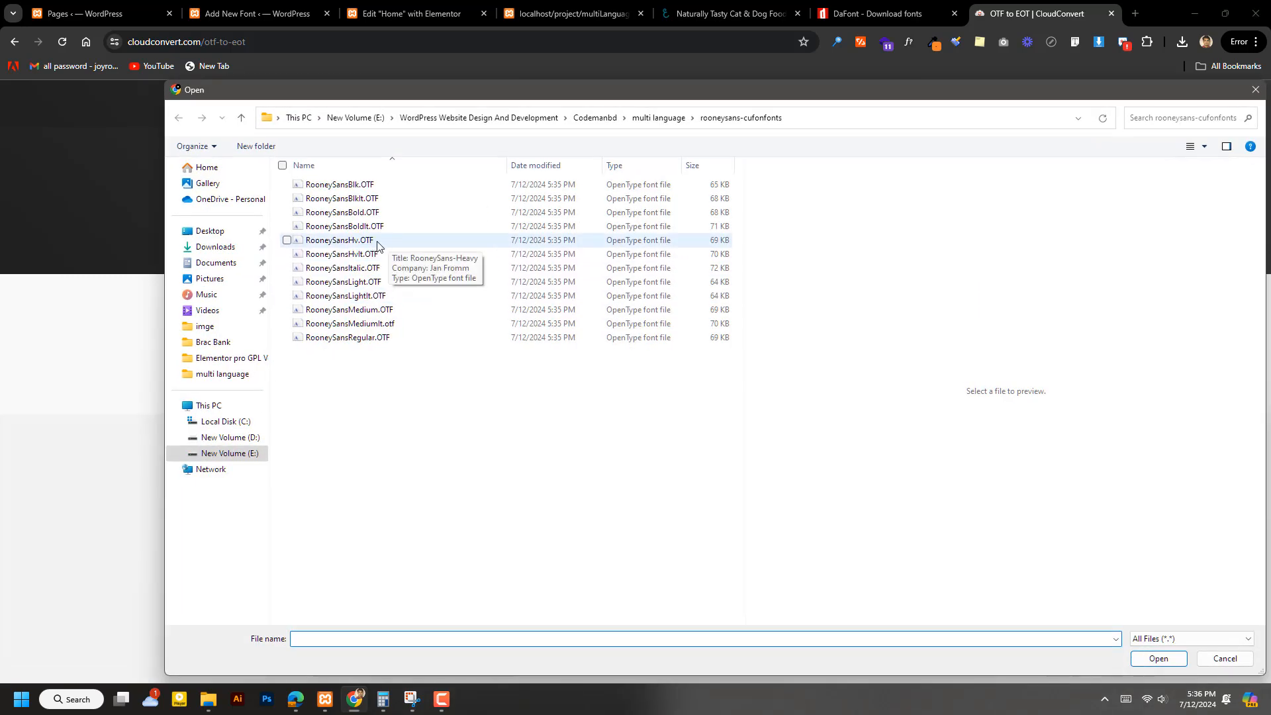
left_click(335, 247)
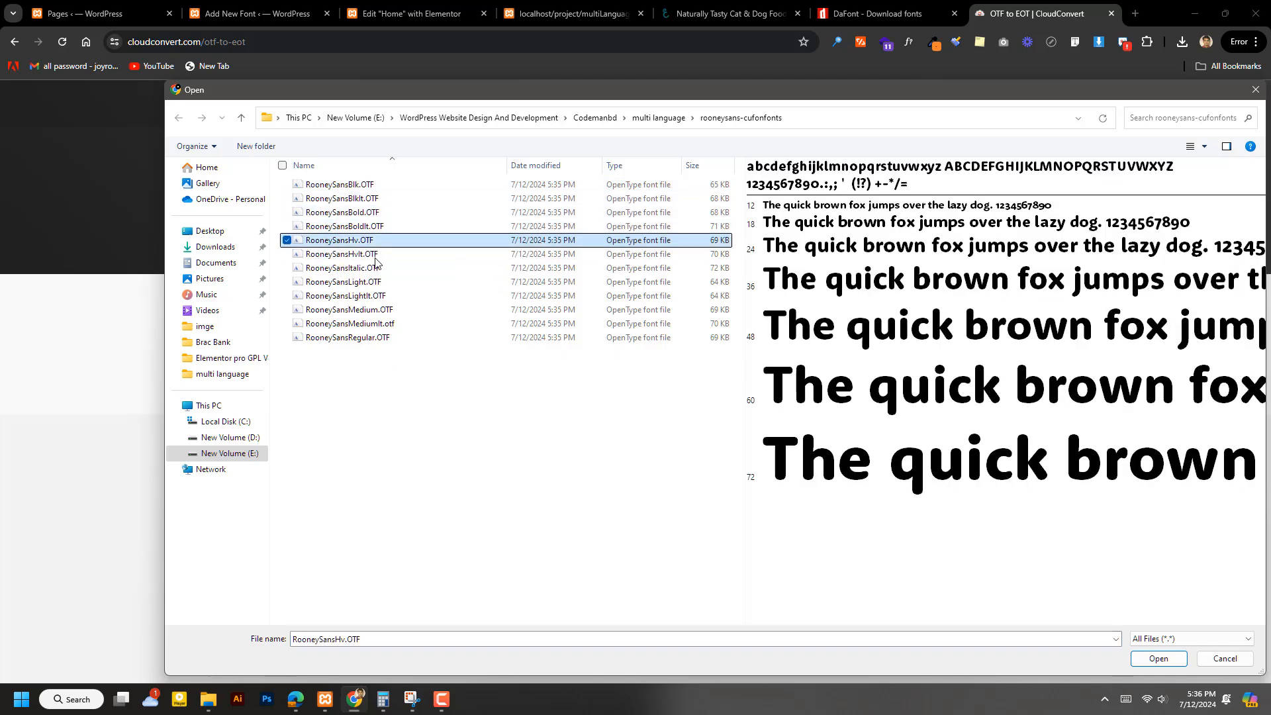
left_click(1159, 658)
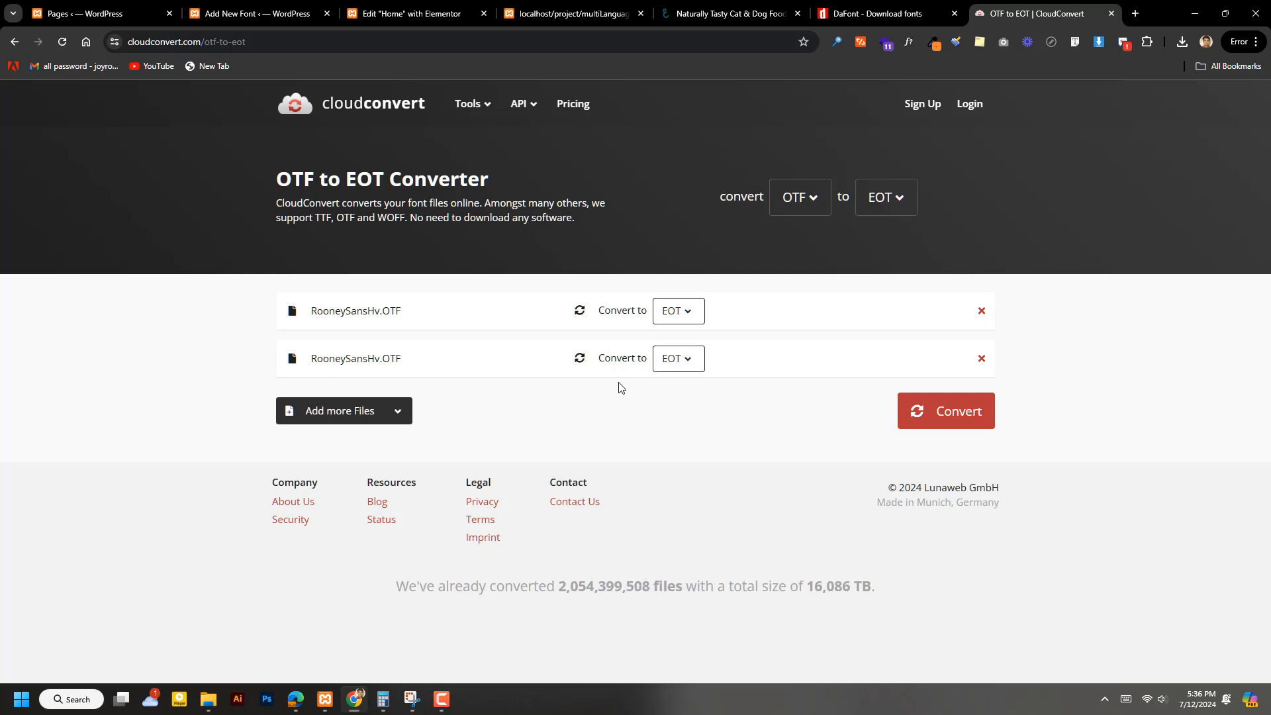
left_click(702, 370)
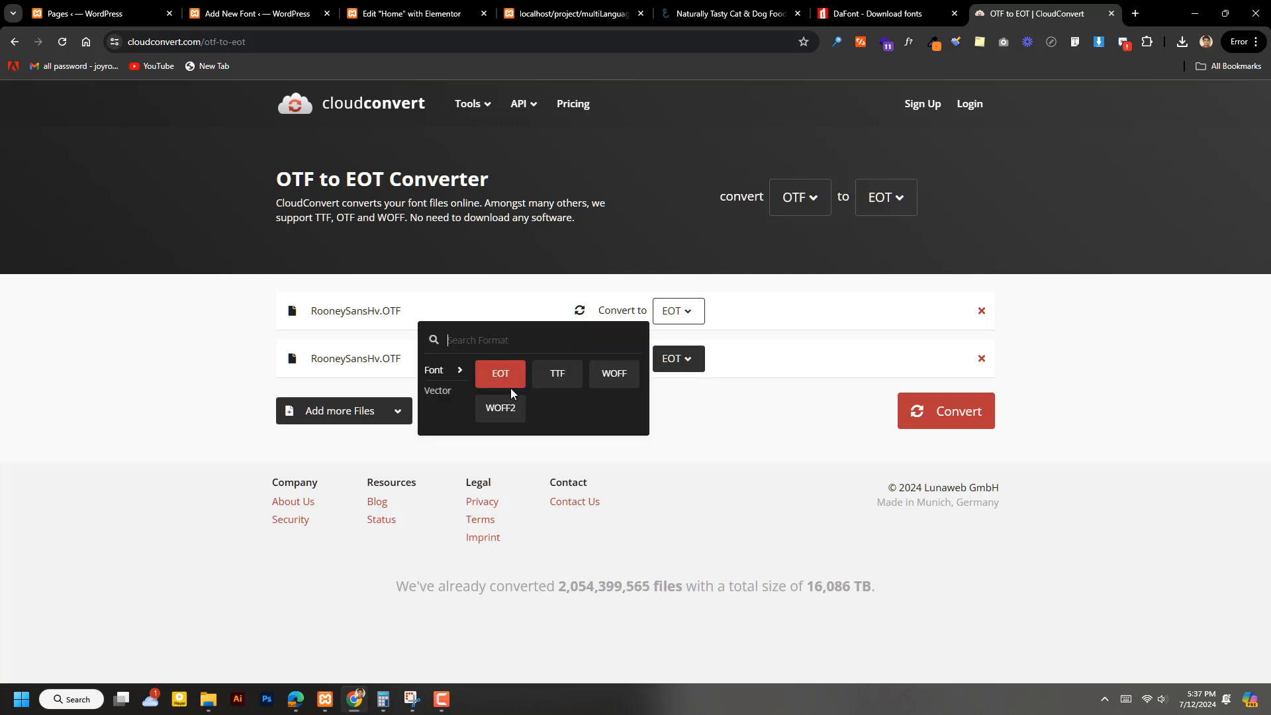
left_click(557, 376)
Step: Add a third copy of RooneySansHv.OTF and set its output format to WOFF
left_click(375, 411)
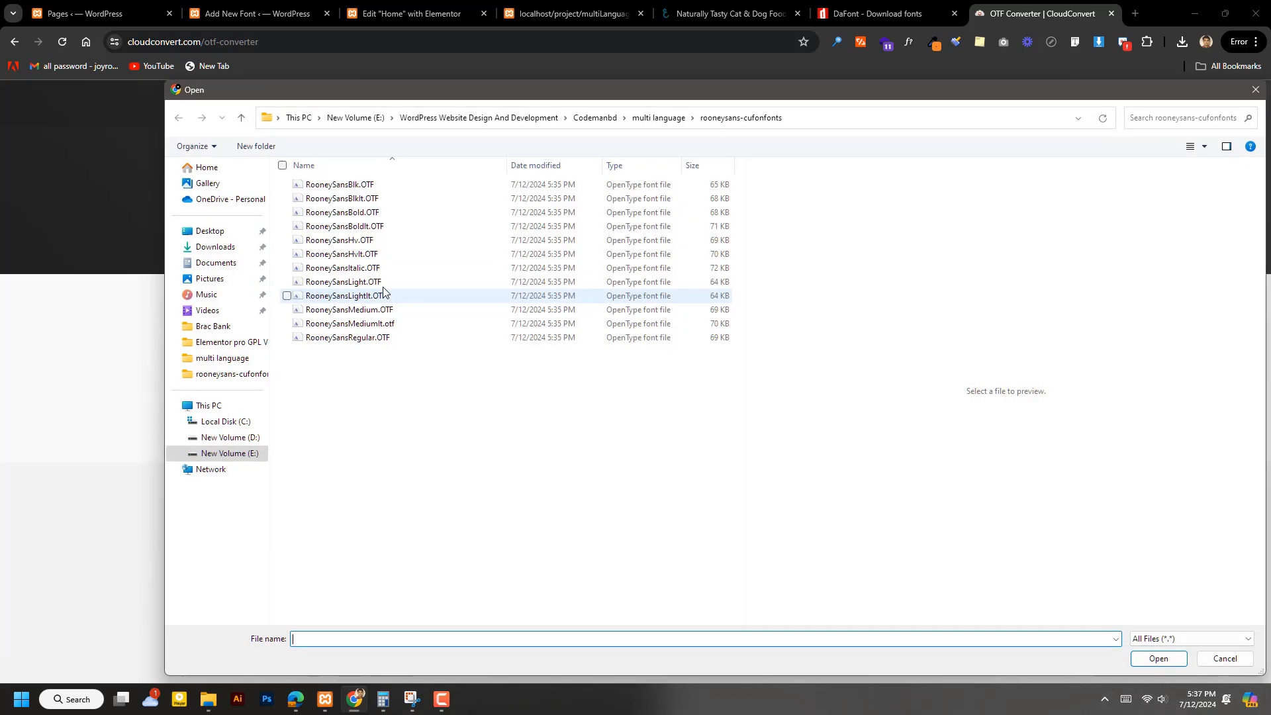
left_click(383, 243)
left_click(1159, 658)
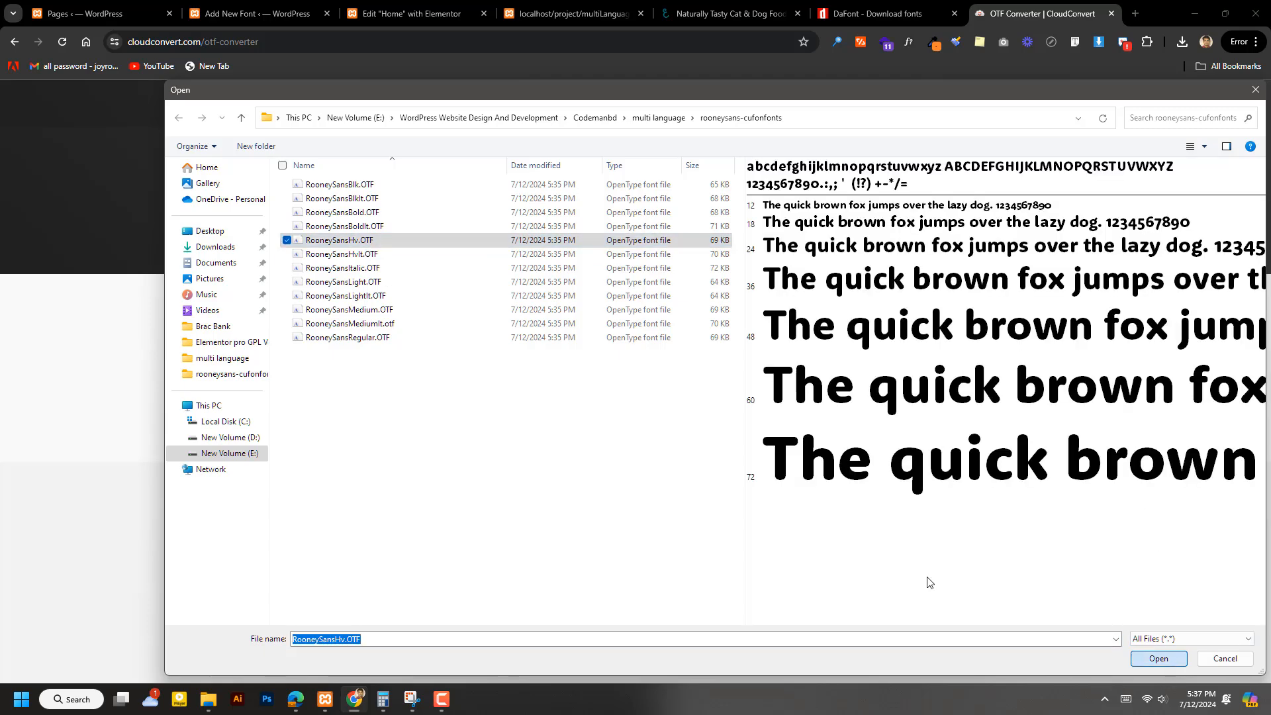
left_click(670, 408)
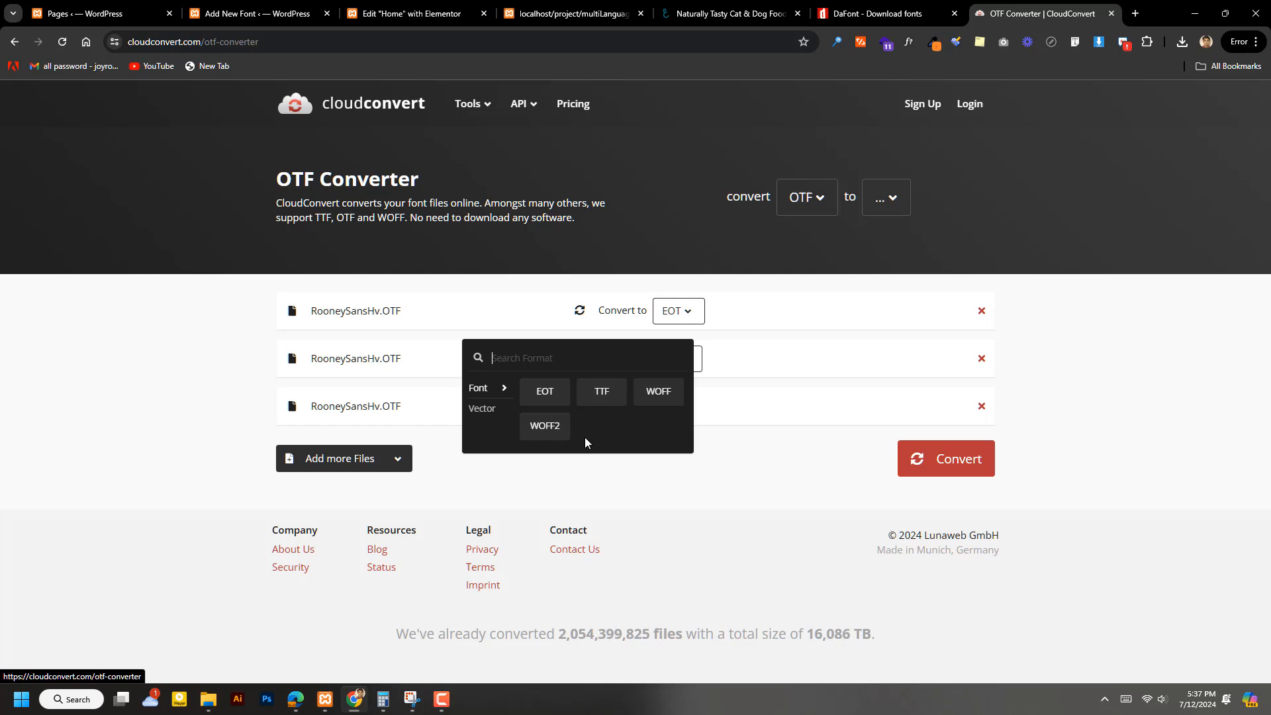
left_click(663, 401)
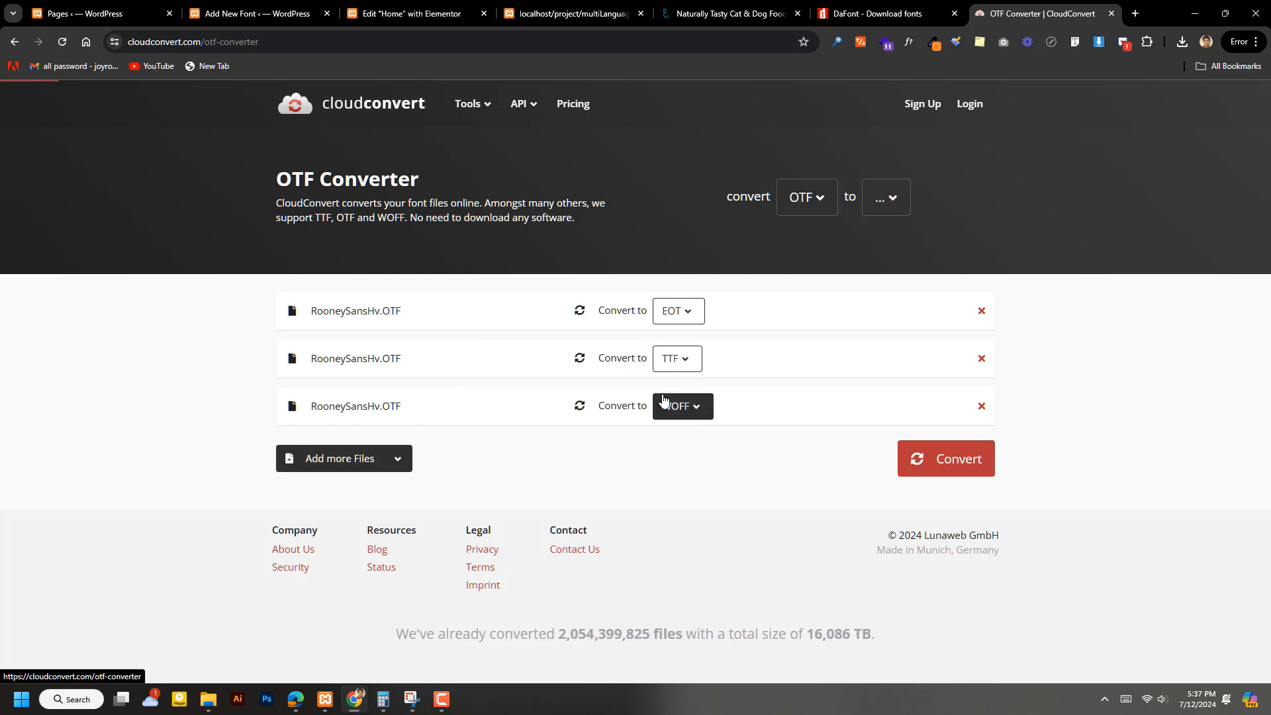
Step: Add a fourth copy of RooneySansHv.OTF to the converter and set its output format to WOFF2
left_click(364, 458)
left_click(358, 240)
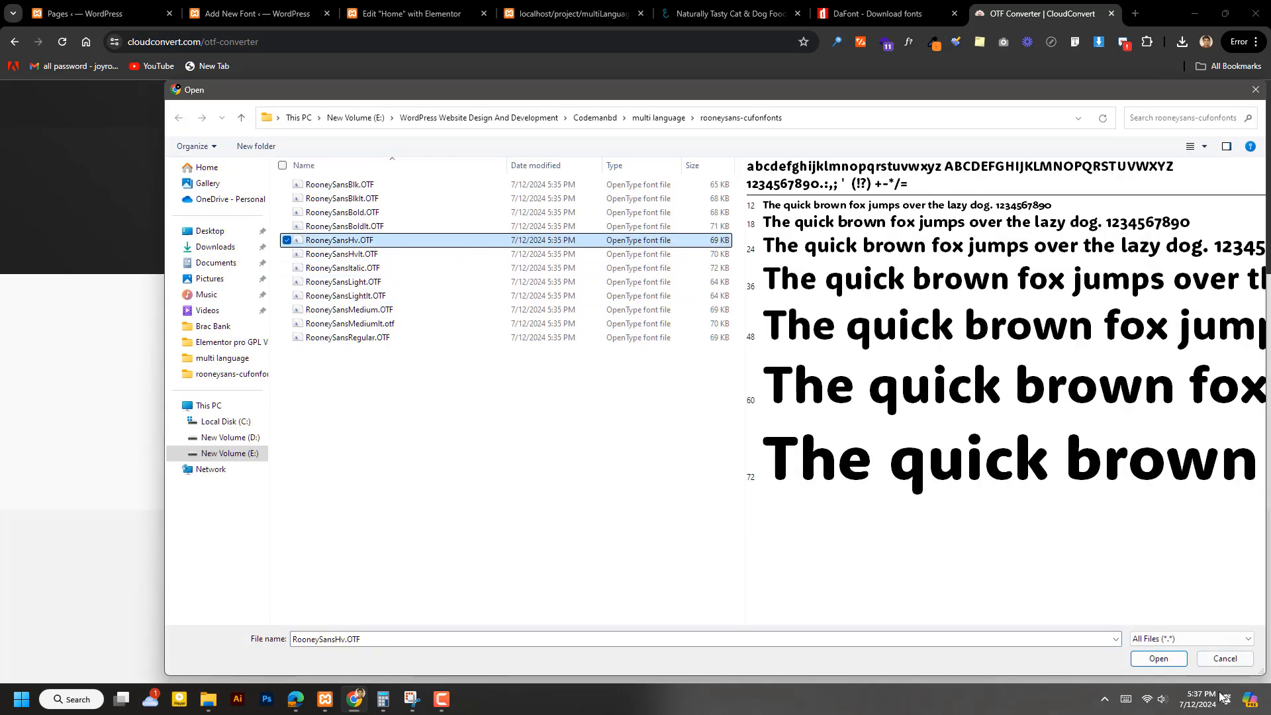
left_click(1159, 658)
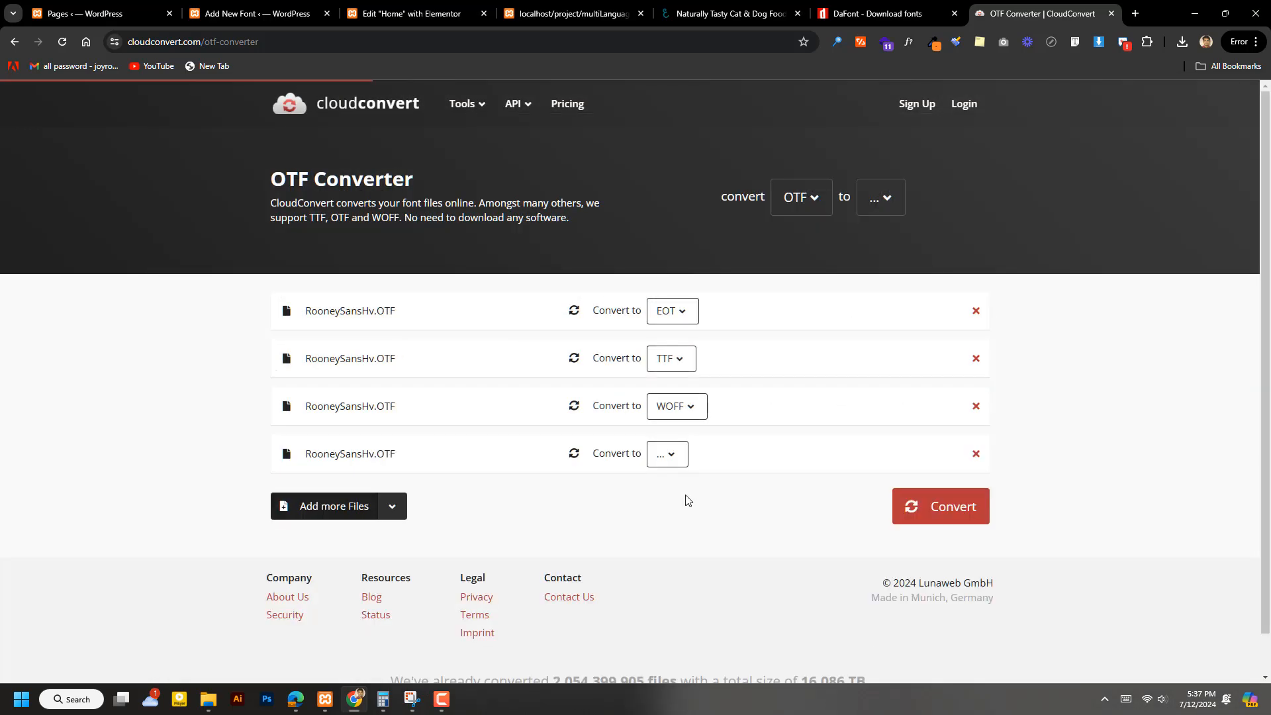
left_click(680, 460)
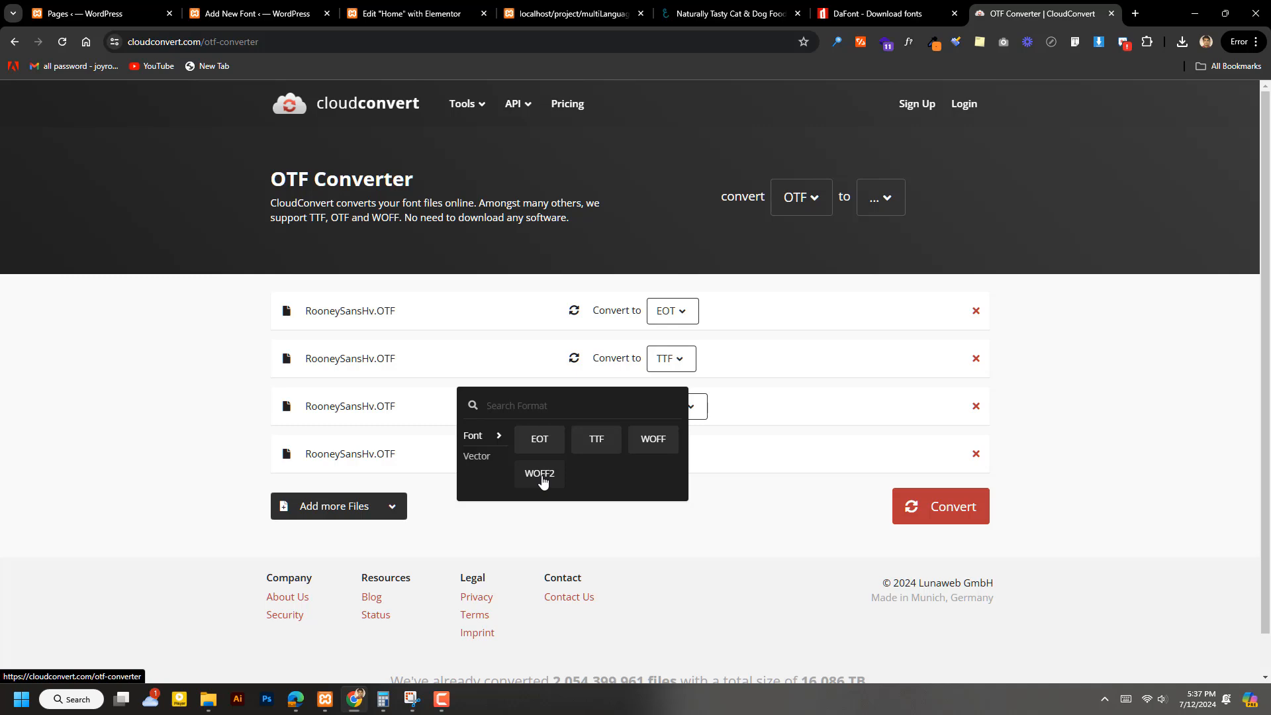
left_click(540, 474)
Step: Add a fifth copy of RooneySansHv.OTF and set its output format to the vector format SVG
left_click(341, 513)
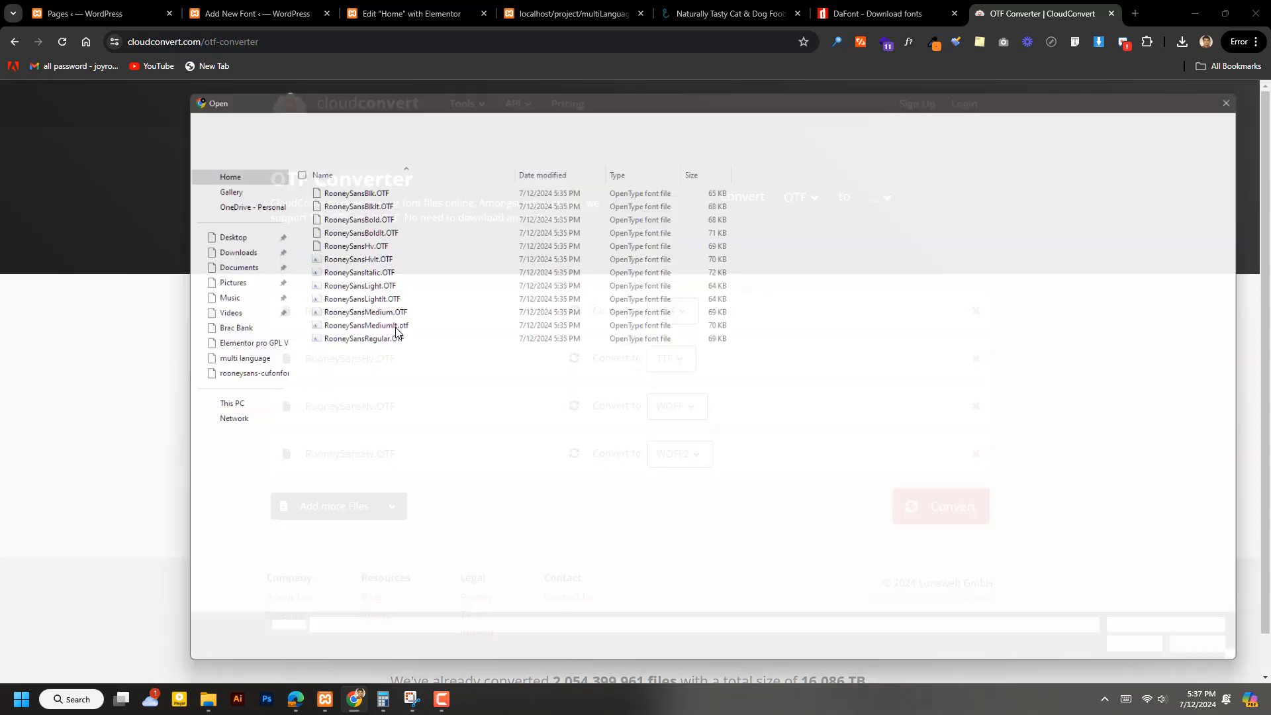
left_click(363, 241)
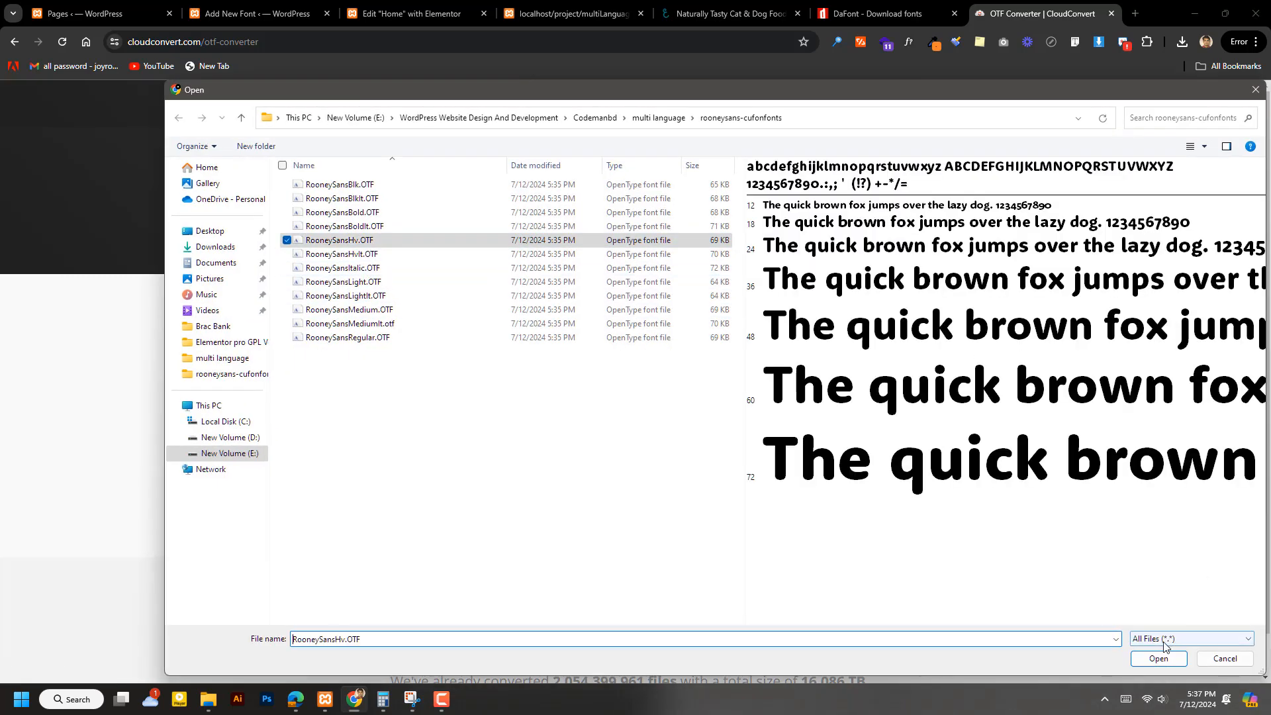
left_click(1158, 659)
left_click(669, 506)
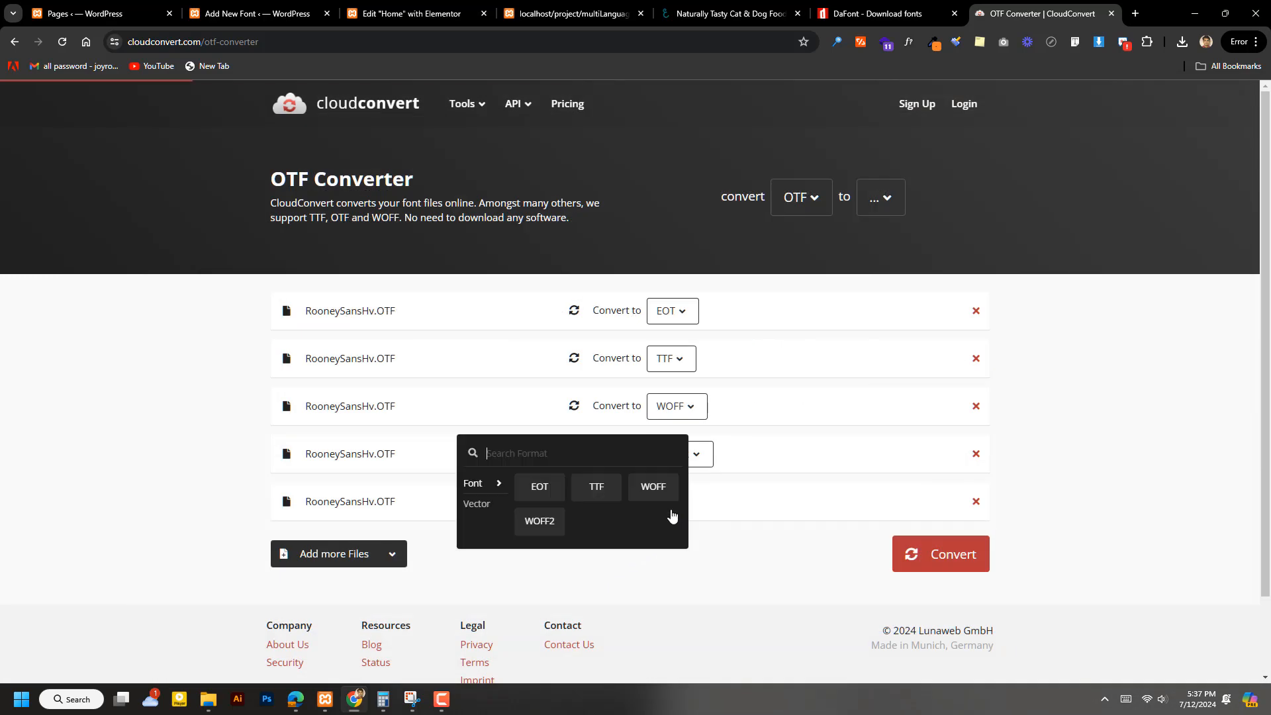
mouse_move(476, 510)
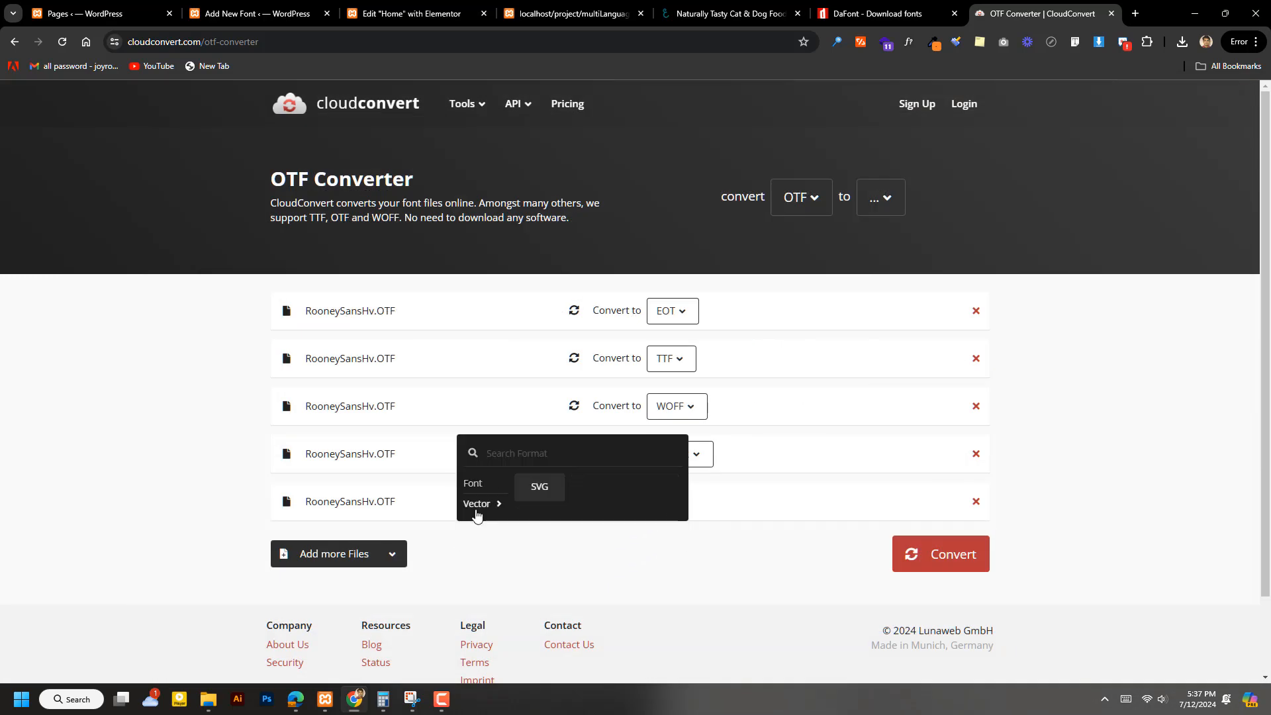
left_click(551, 490)
Step: Convert all the RooneySansHv.OTF copies and download the EOT, TTF, WOFF, WOFF2 and SVG results, allowing multiple downloads from cloudconvert.com
scroll(828, 513, "down", 2)
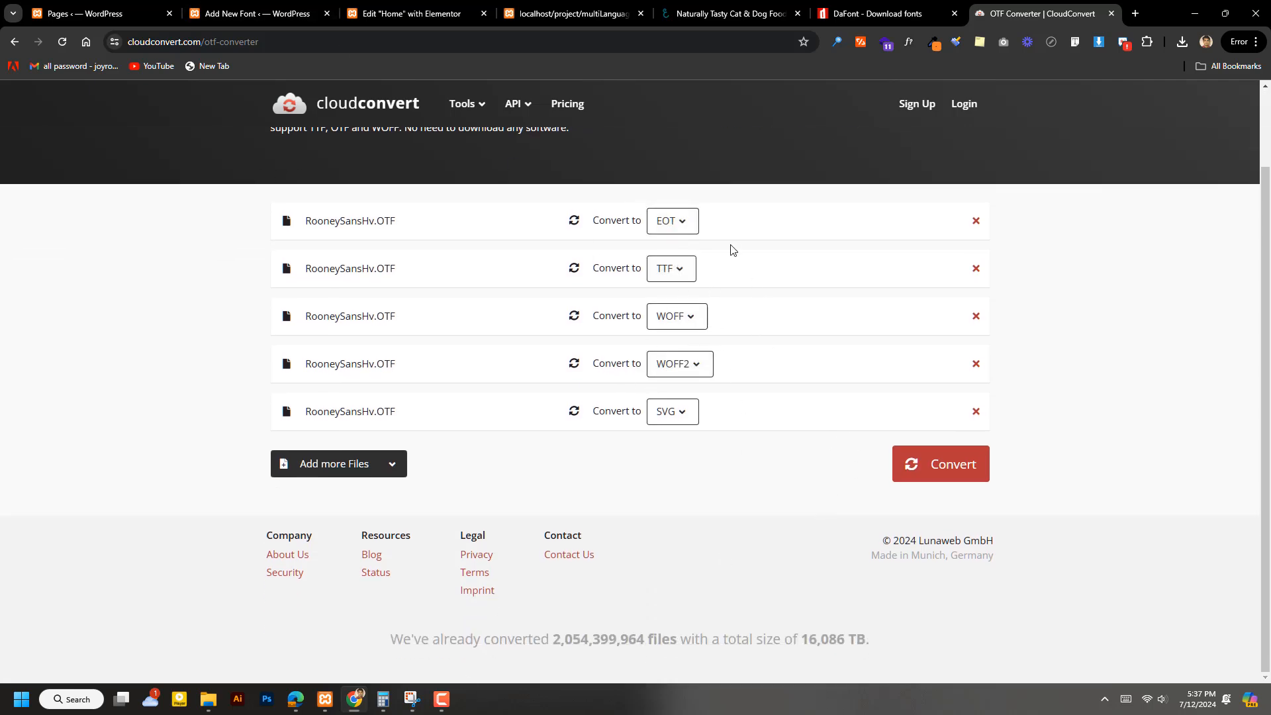
left_click(942, 467)
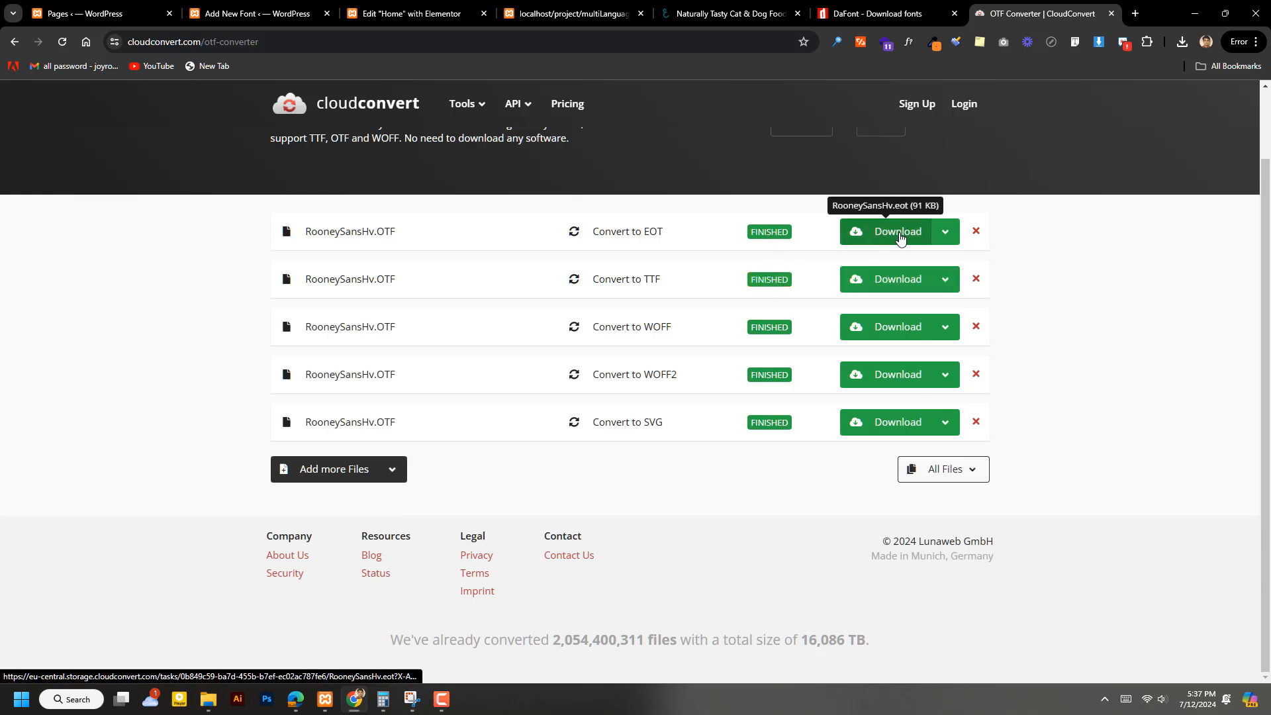
left_click(900, 235)
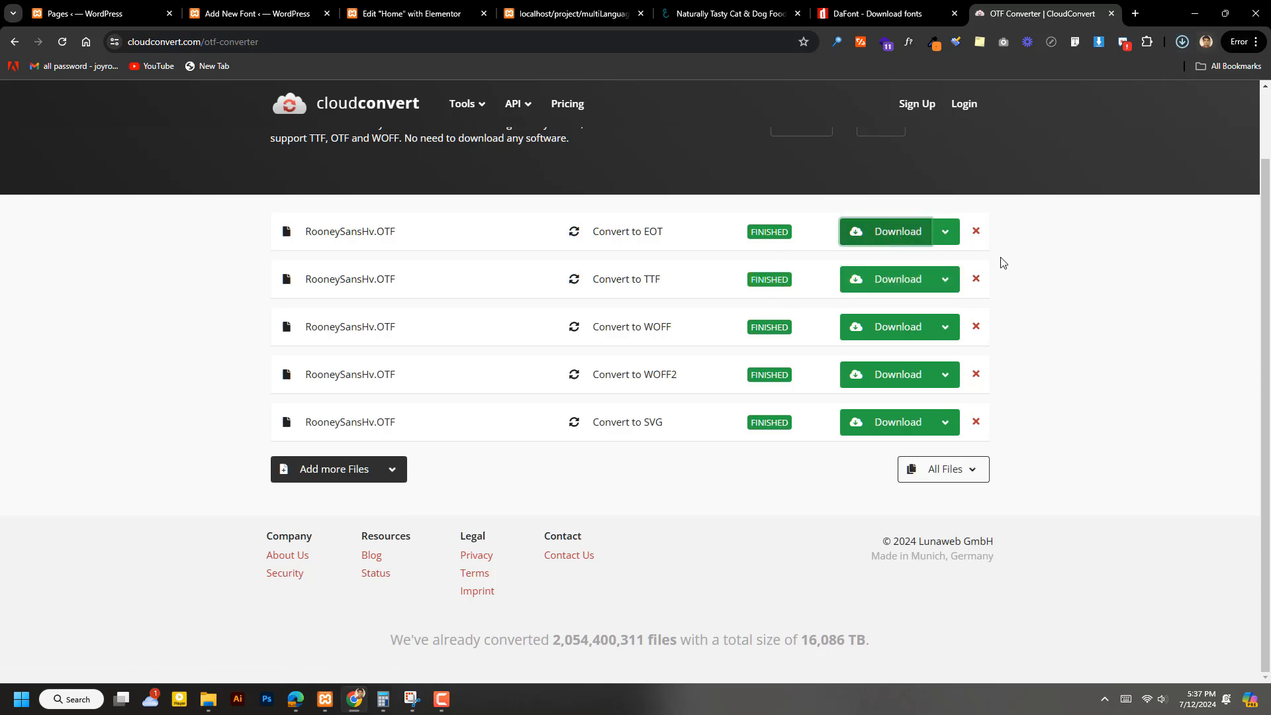
left_click(893, 422)
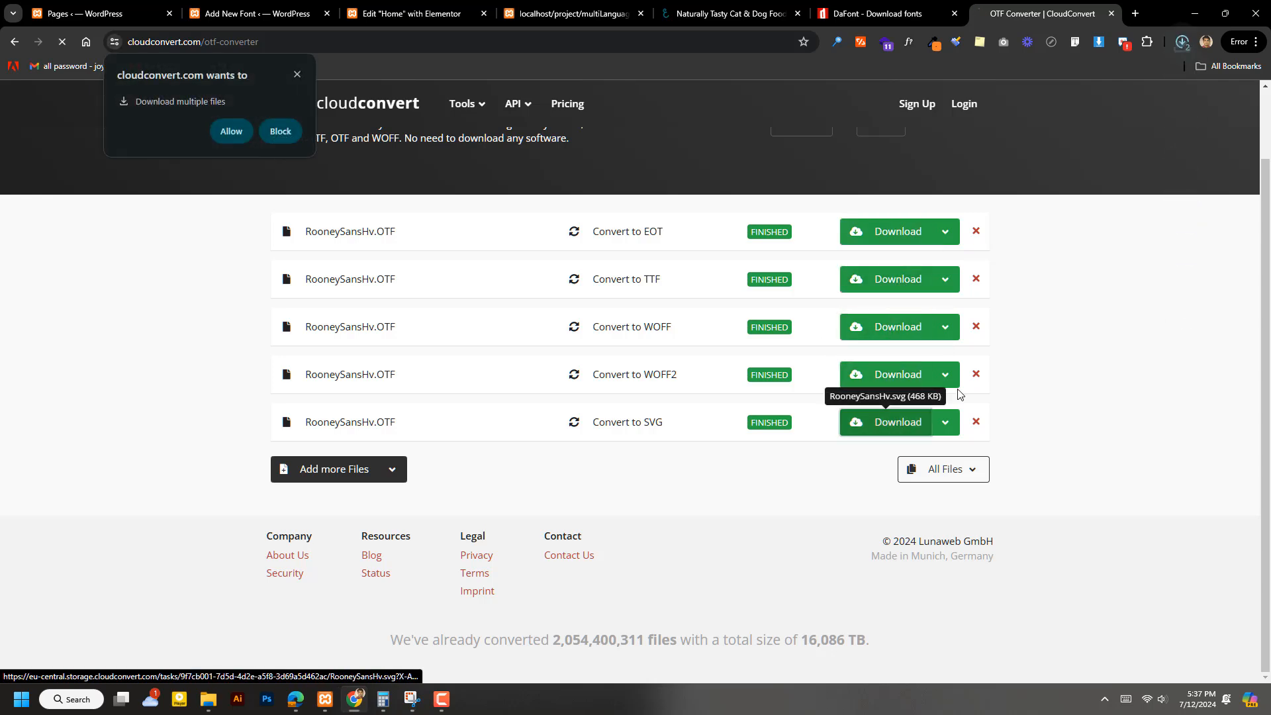
left_click(231, 132)
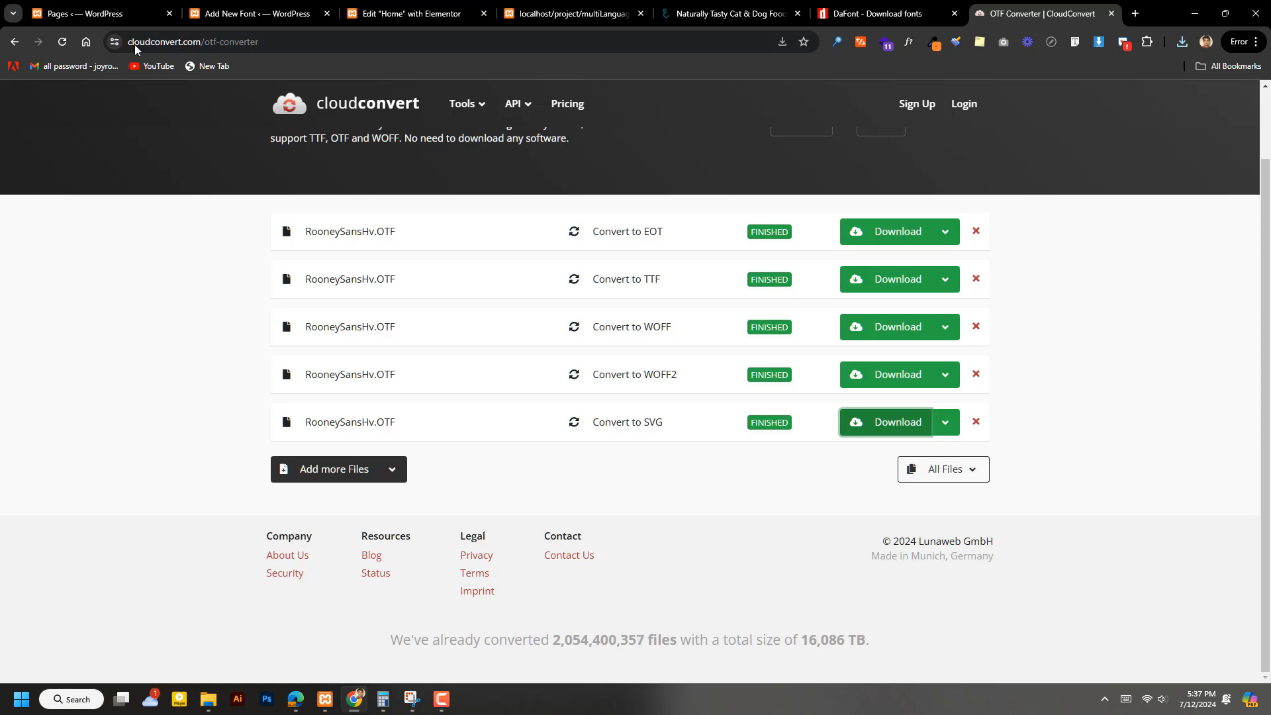
Step: In the WordPress rooneysans font entry, upload the downloaded RooneySansHv.woff and assign it as the WOFF file
left_click(264, 7)
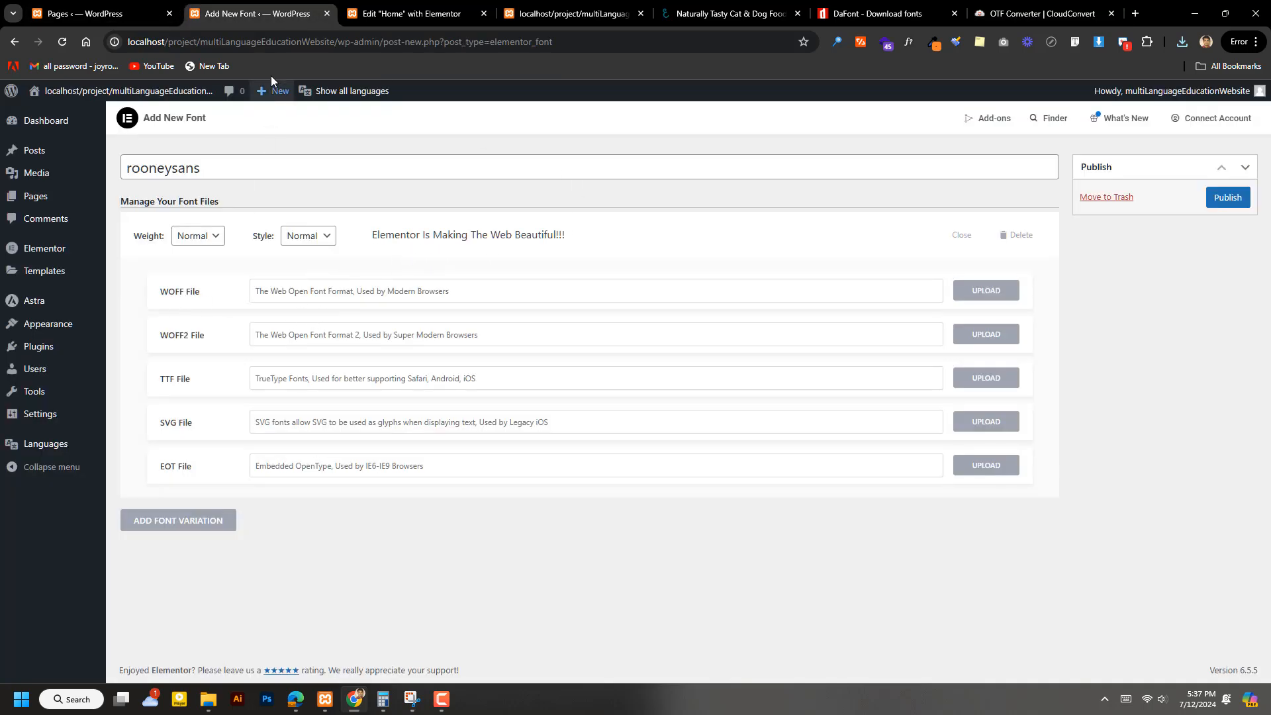
left_click(986, 292)
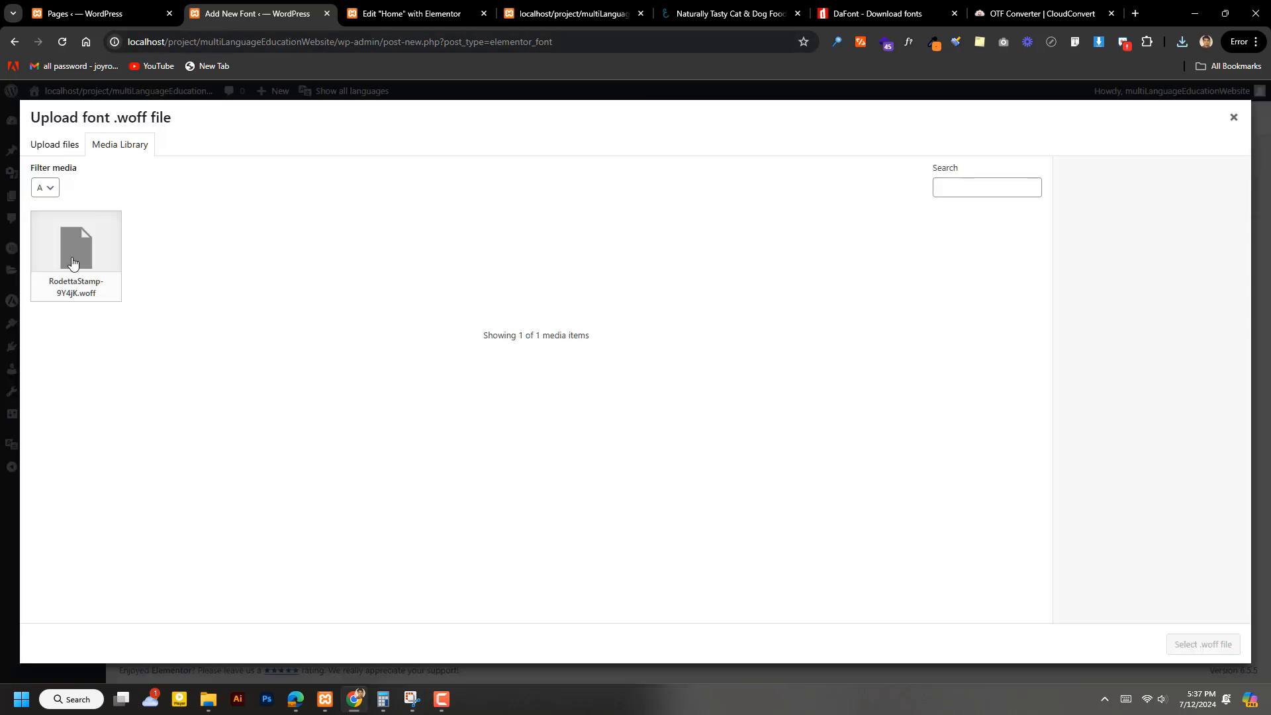
left_click(1183, 42)
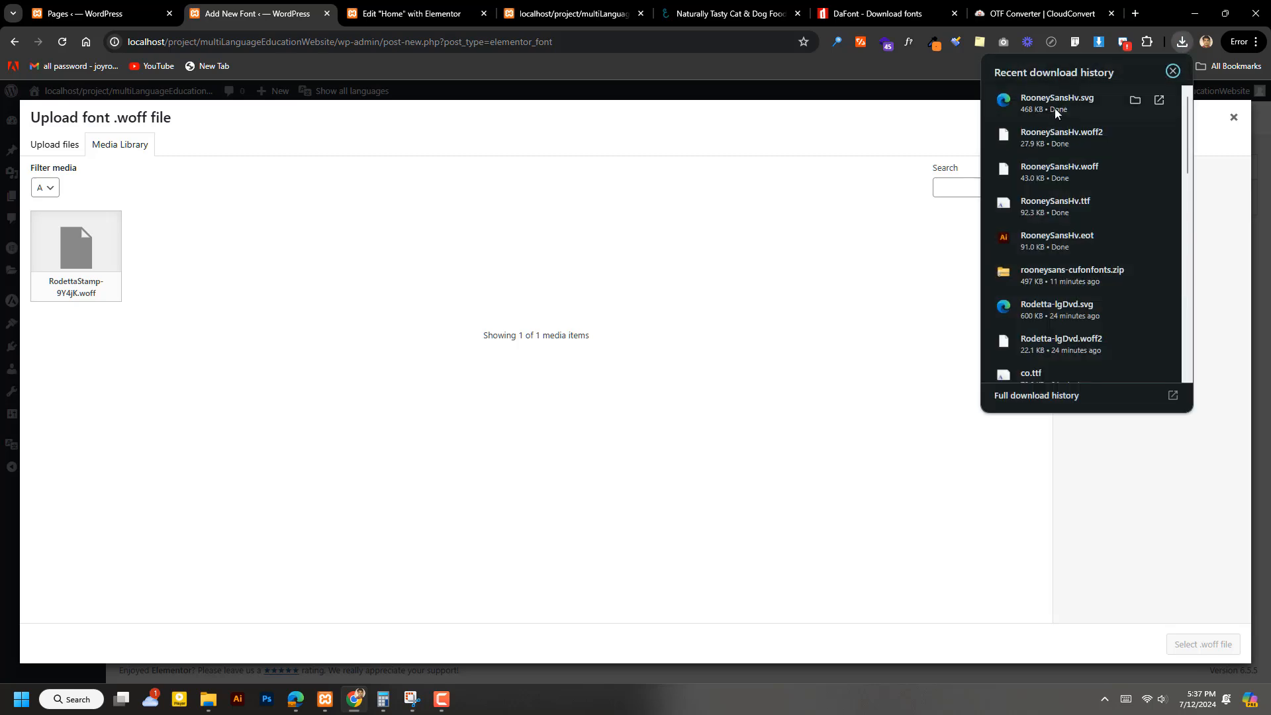
left_click_drag(124, 117, 206, 124)
left_click(126, 120)
left_click(122, 119)
left_click(1181, 43)
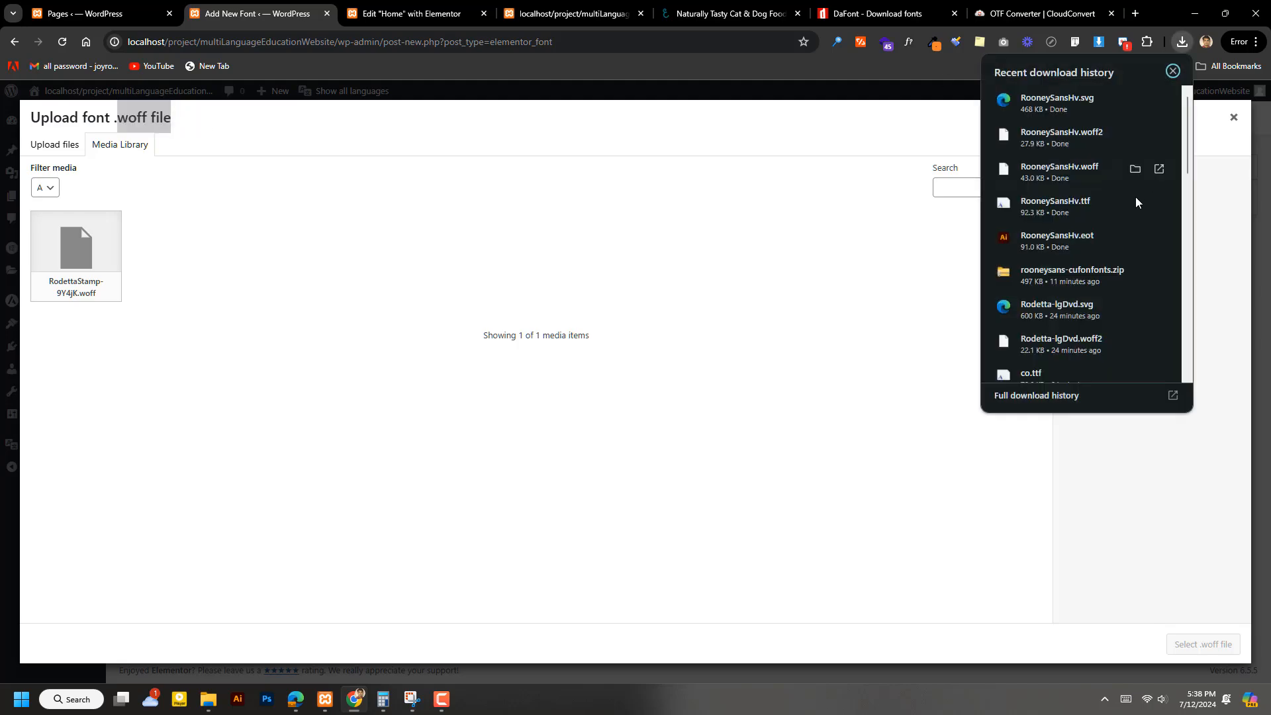
left_click_drag(1044, 170, 570, 265)
left_click(1195, 652)
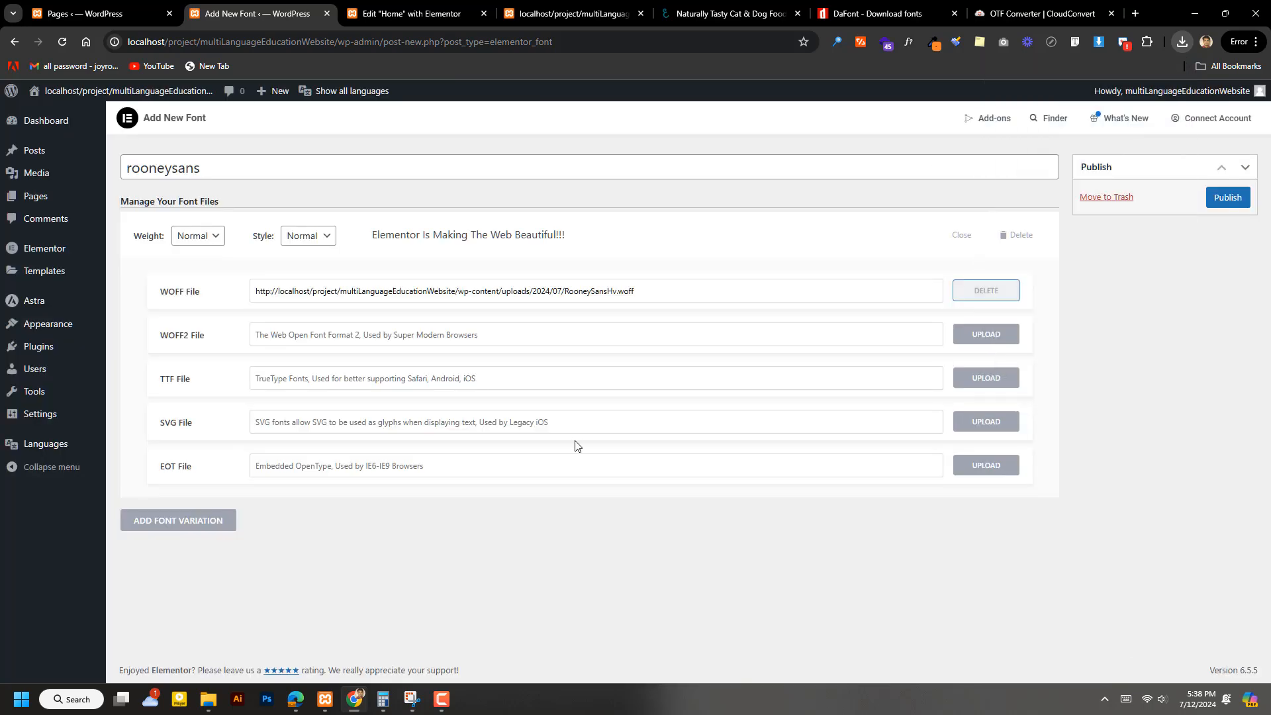
Step: Upload the downloaded RooneySansHv.woff2 and assign it as the font's WOFF2 file
left_click(962, 336)
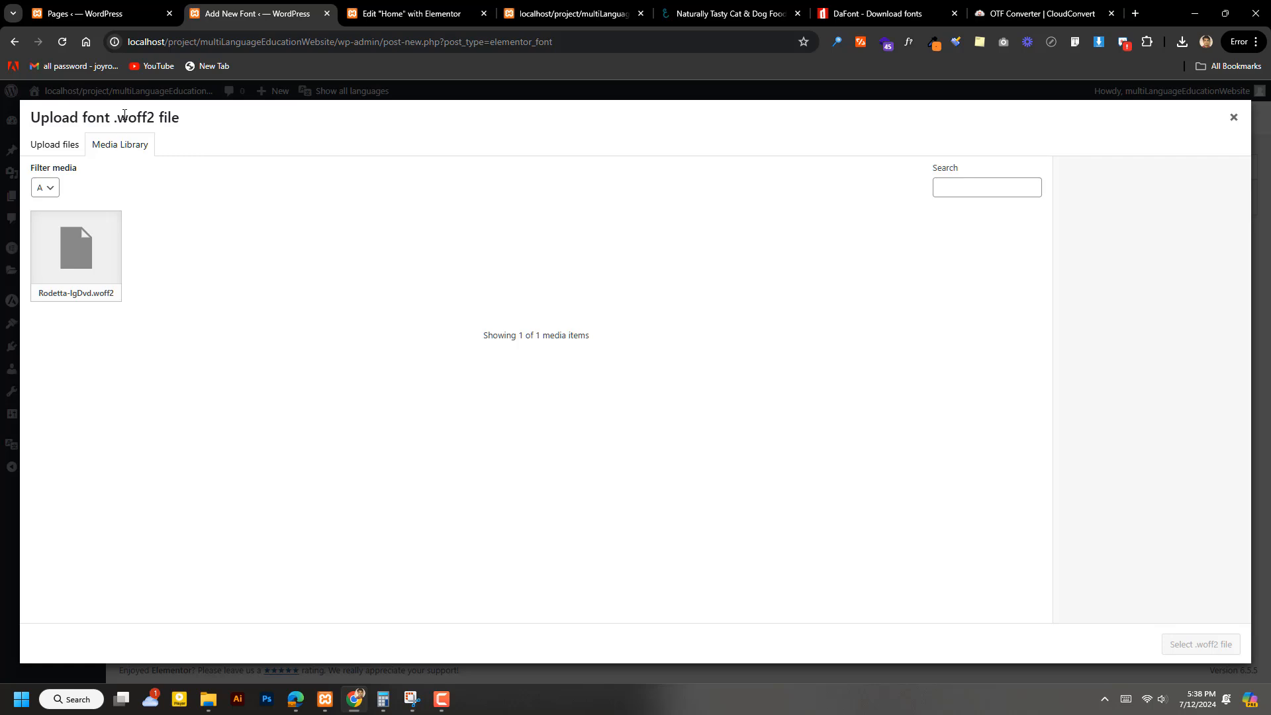
left_click(1185, 44)
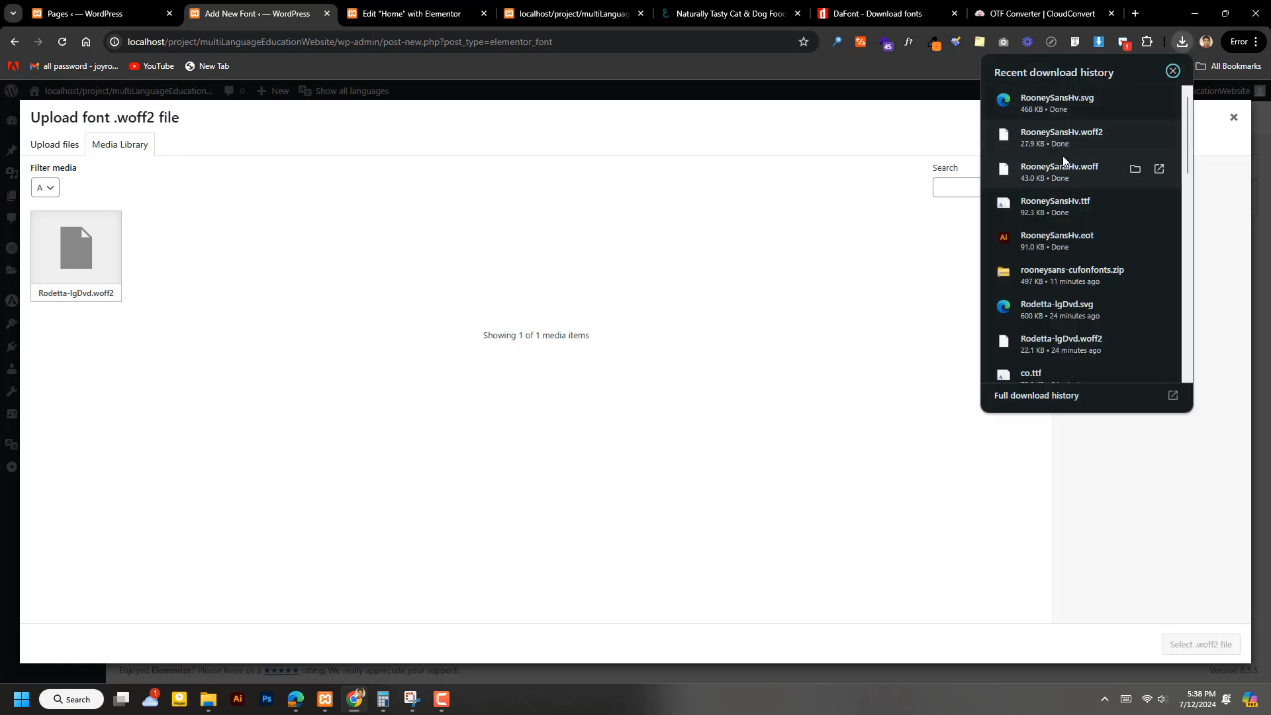
left_click_drag(1041, 140, 661, 357)
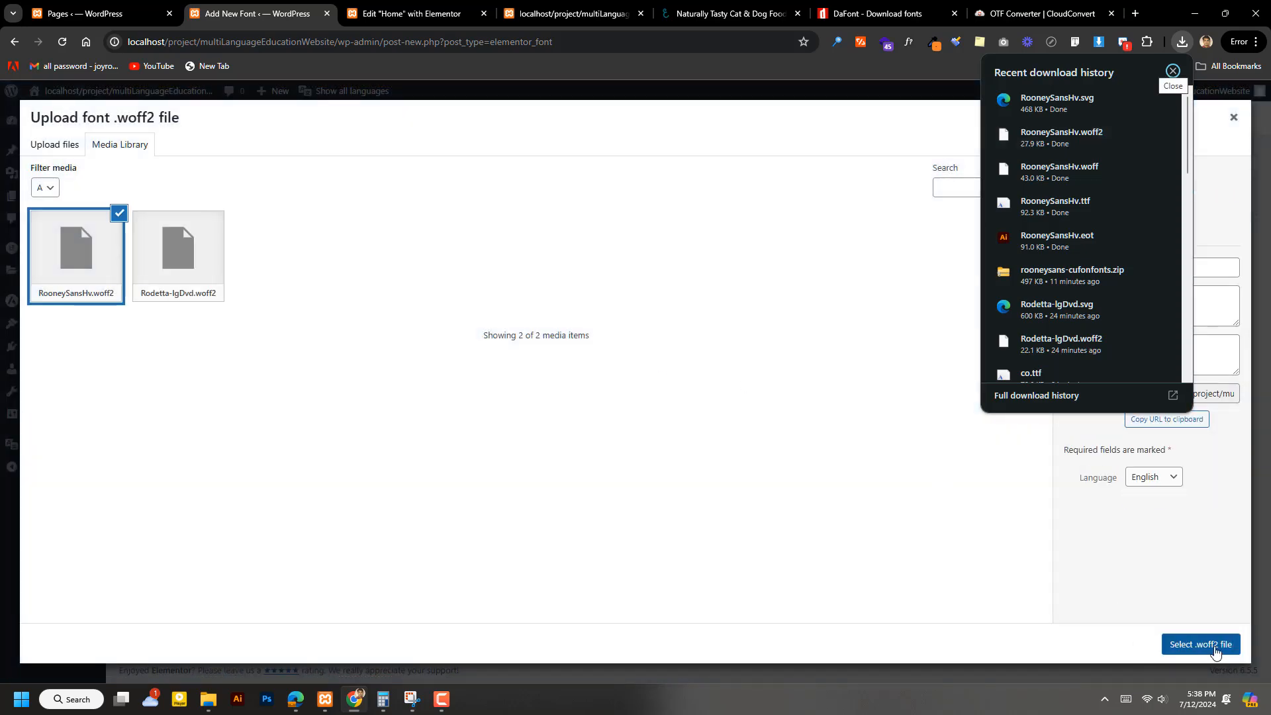
left_click(1217, 648)
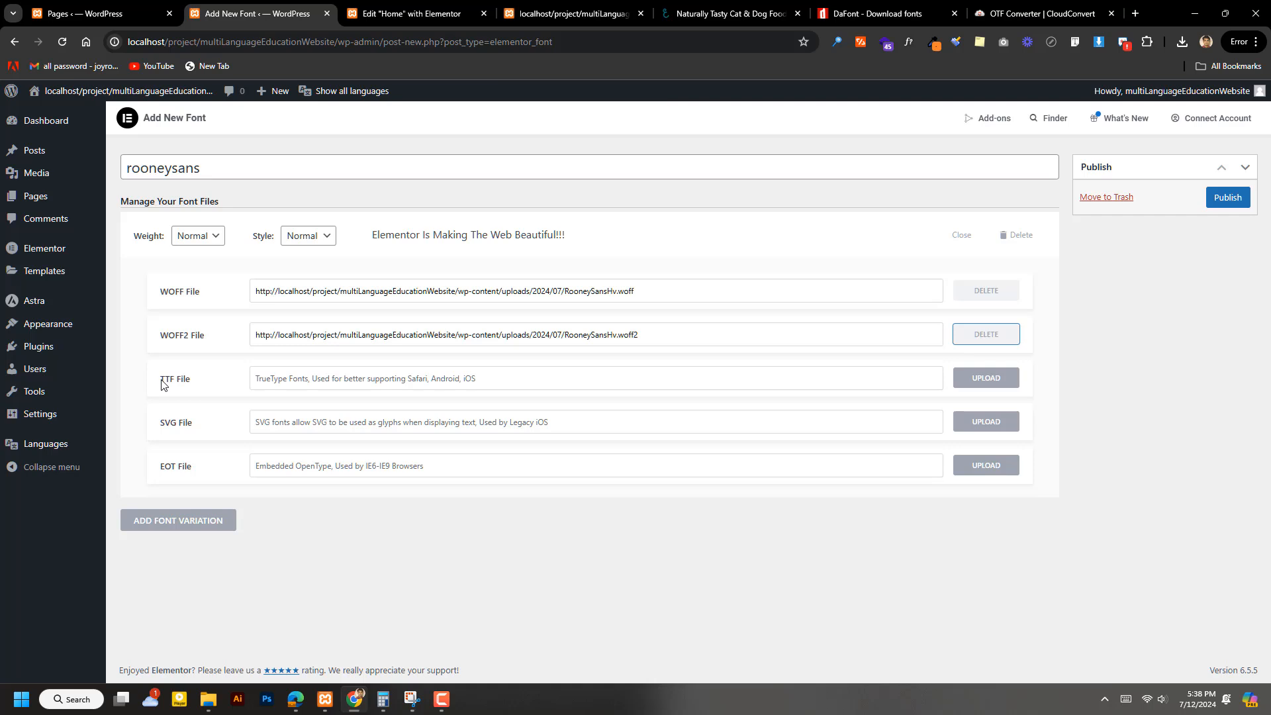
Step: Upload the downloaded RooneySansHv.ttf and assign it as the font's TTF file
left_click(986, 378)
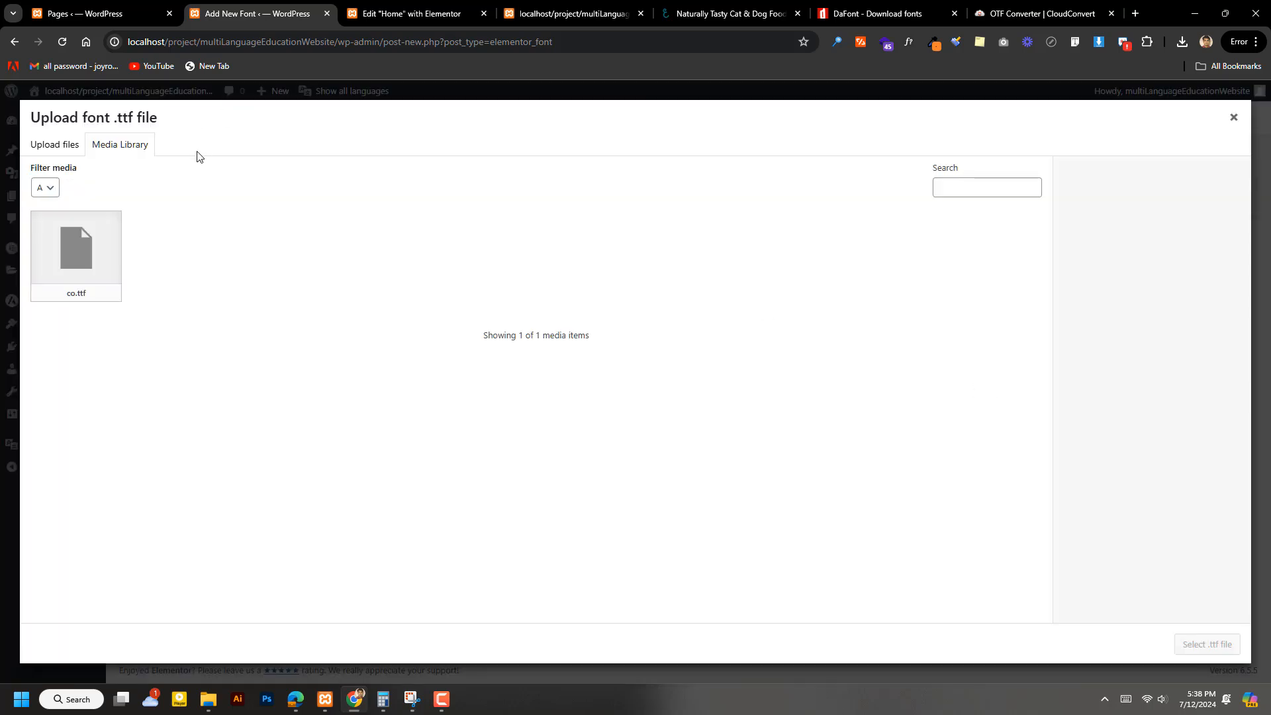
left_click(1182, 42)
left_click_drag(1013, 204, 321, 338)
left_click(1207, 645)
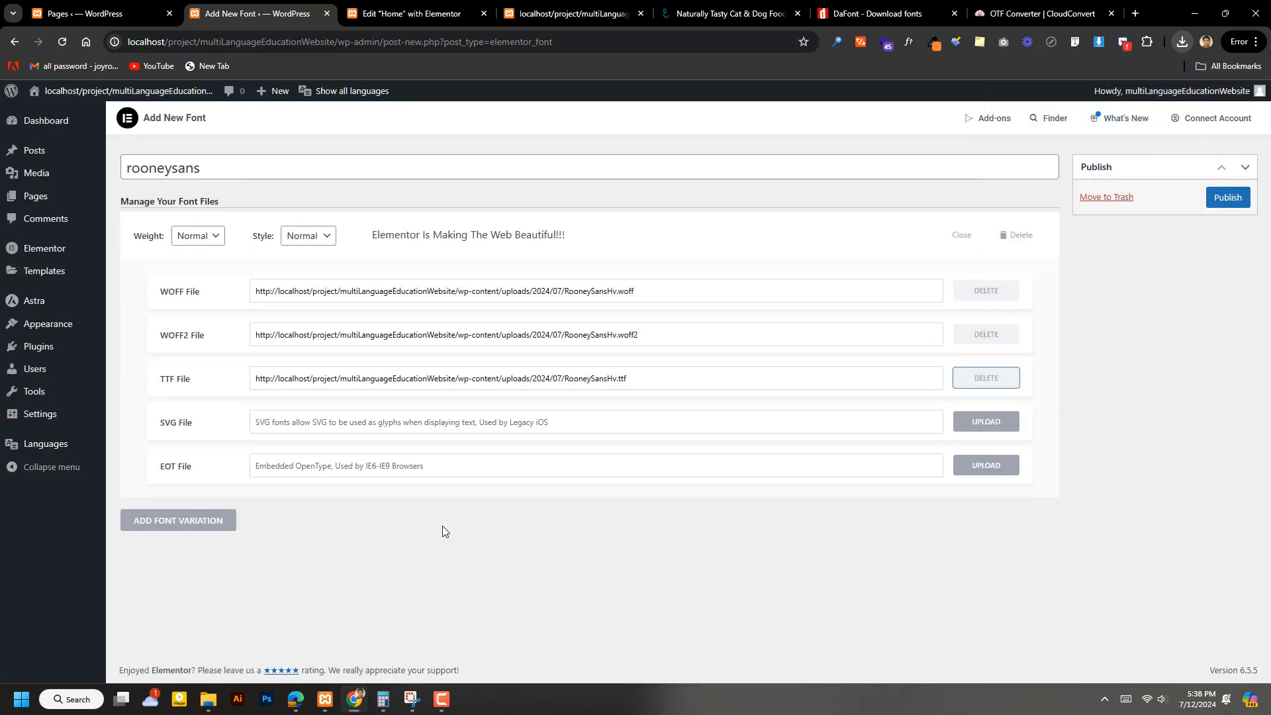
Step: Upload the downloaded RooneySansHv.svg and assign it as the font's SVG file
left_click(968, 424)
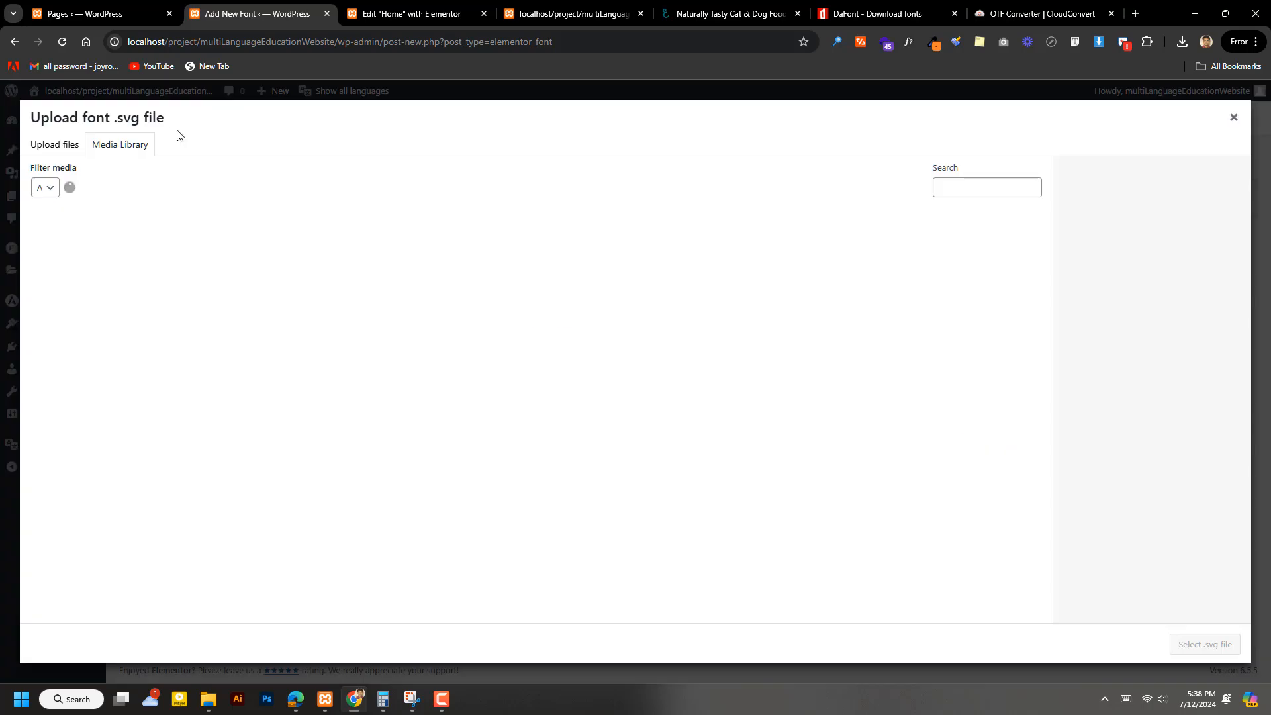
left_click(1183, 42)
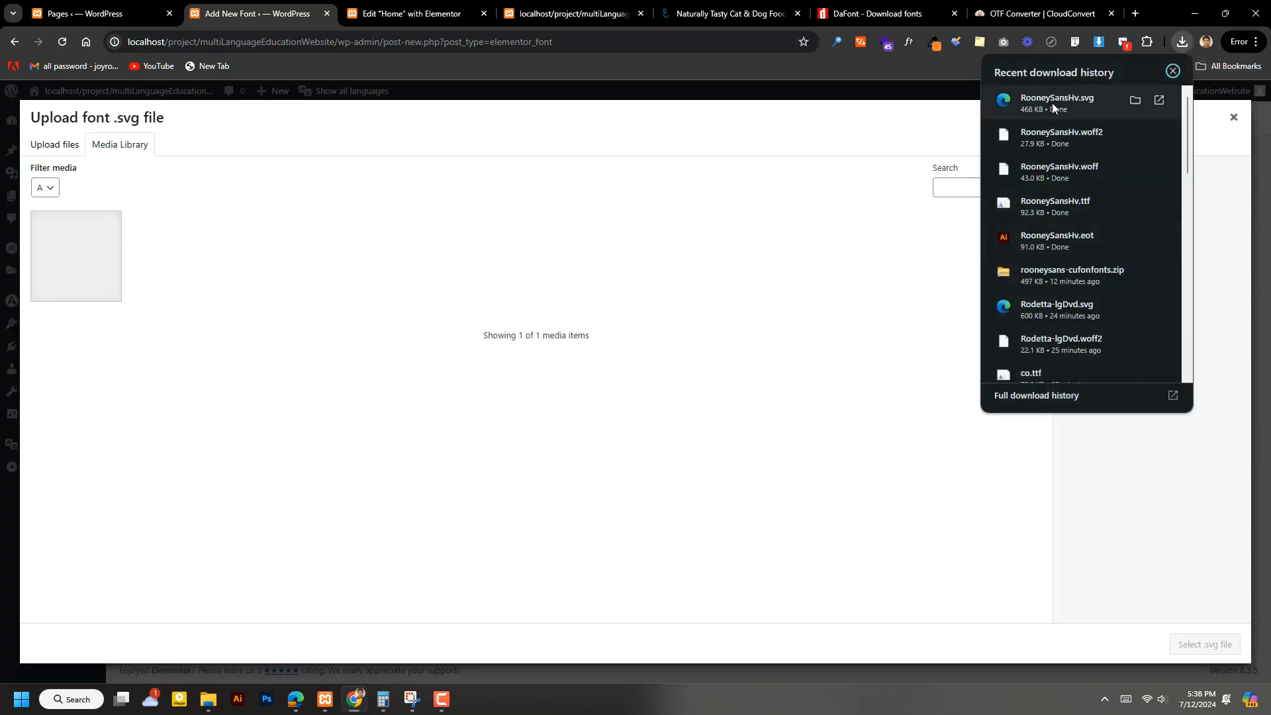
left_click_drag(1091, 102, 437, 417)
left_click(1205, 645)
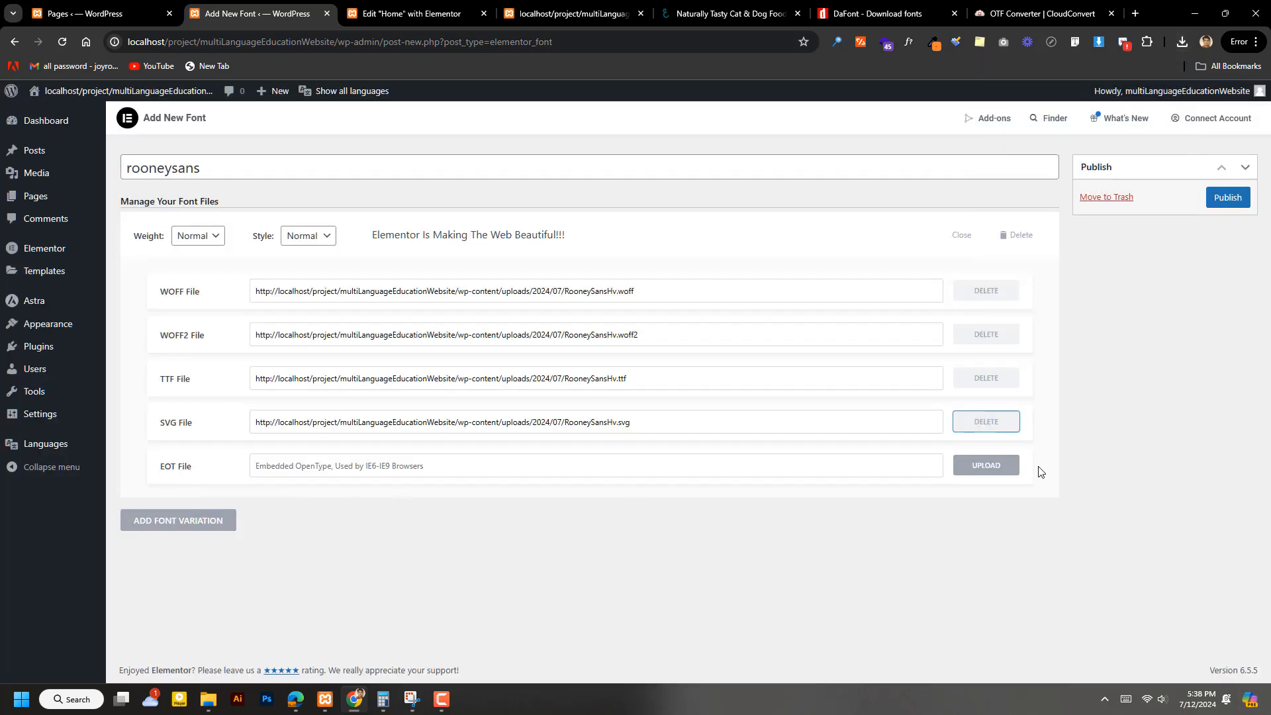
Step: Upload the downloaded RooneySansHv.eot and assign it as the font's EOT file
left_click(990, 466)
left_click(1183, 43)
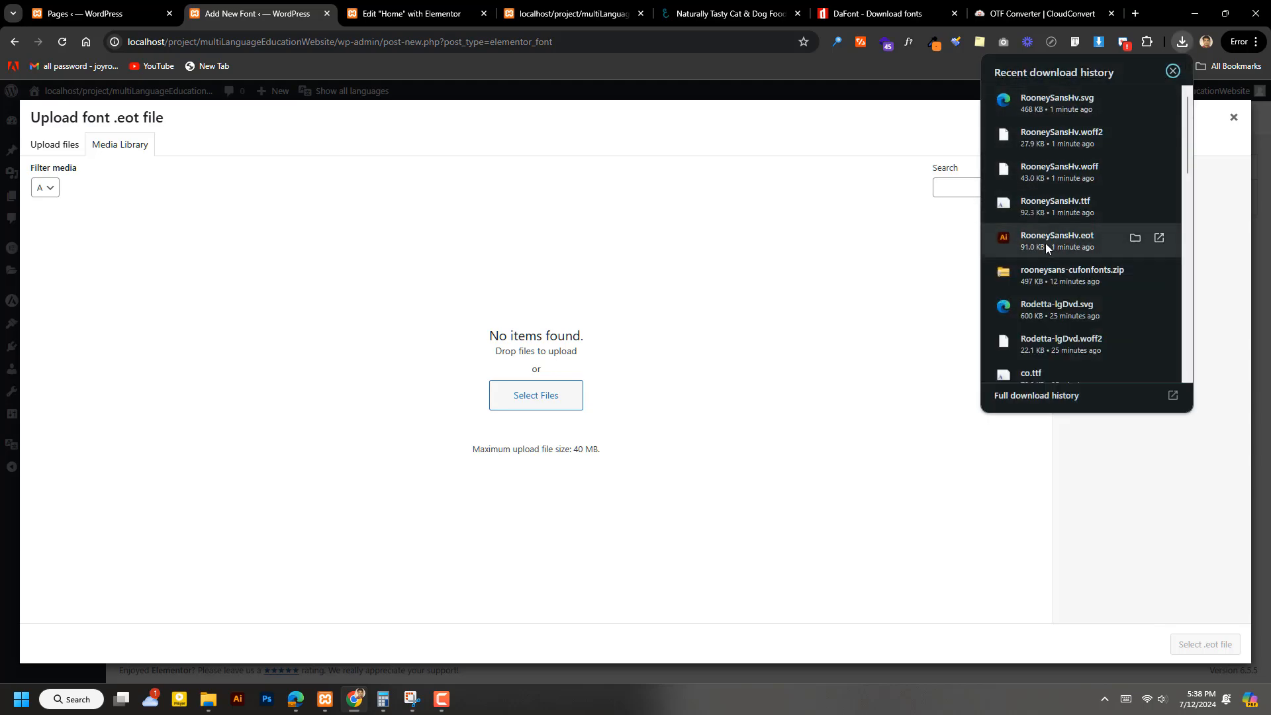
left_click_drag(1046, 244, 616, 377)
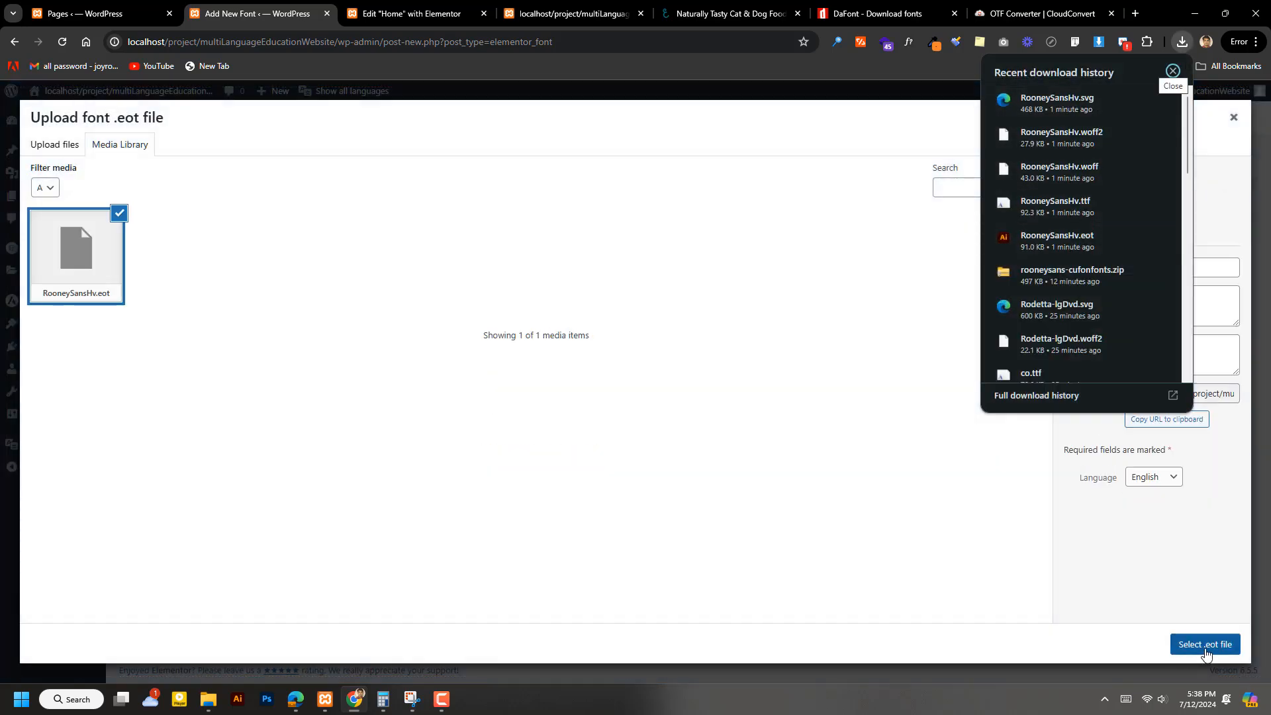
left_click(1206, 645)
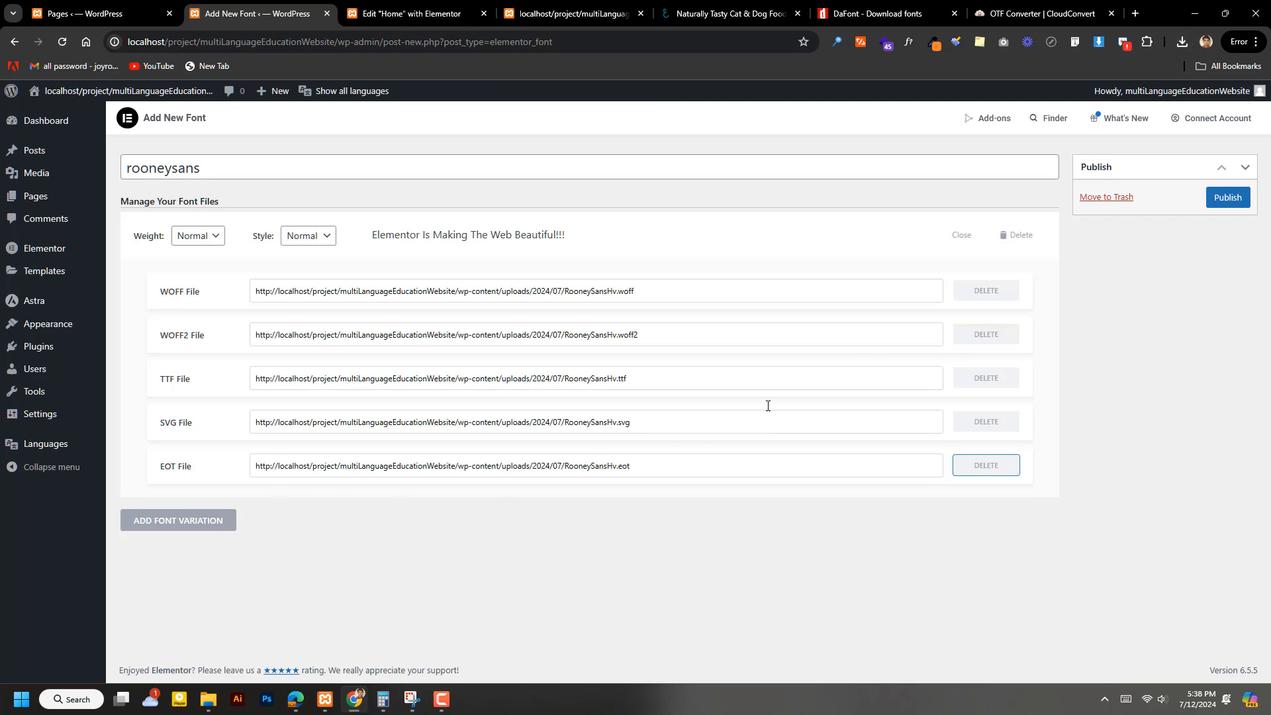
Step: Publish the rooneysans custom font and copy its name from the title
left_click(1229, 198)
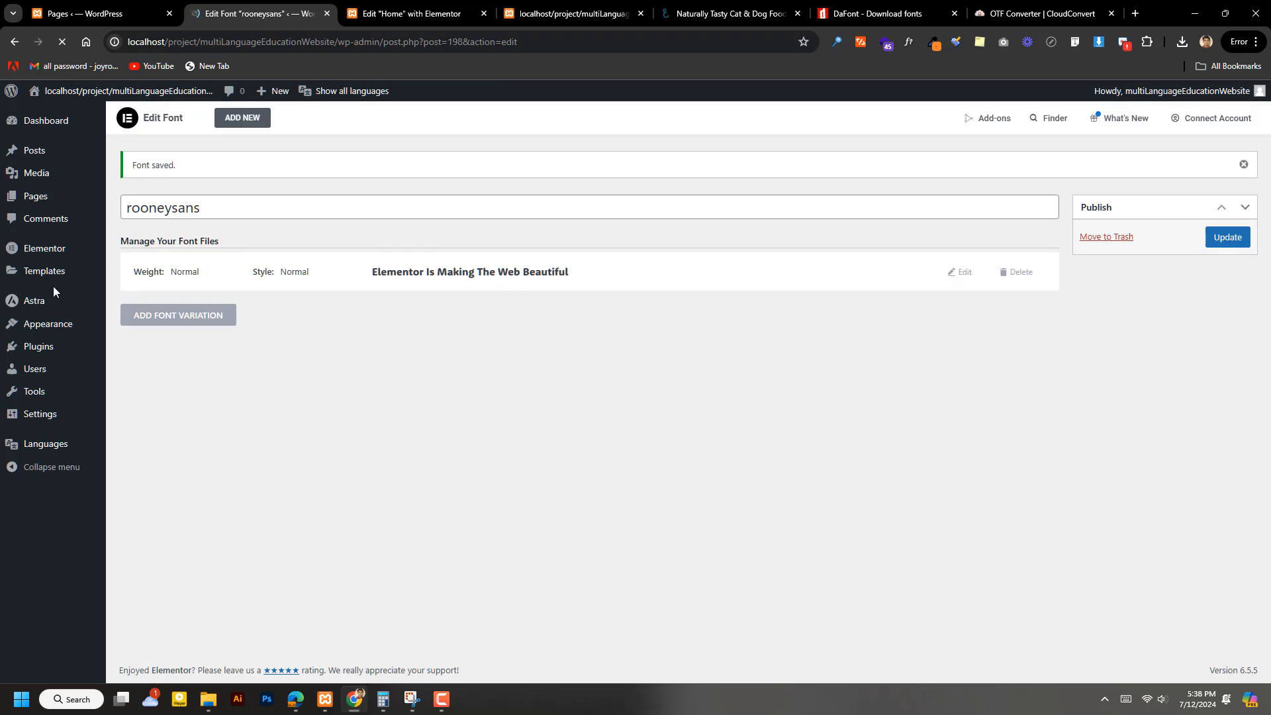
left_click_drag(221, 211, 119, 214)
right_click(165, 206)
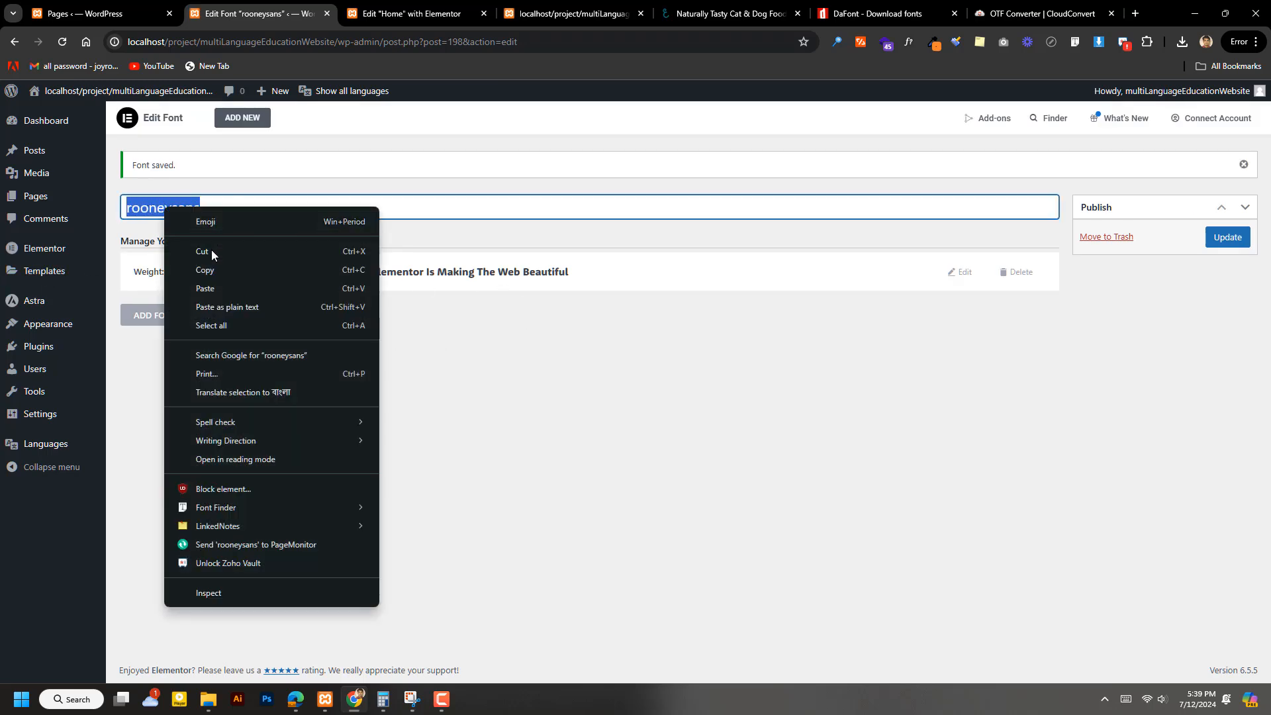
left_click(213, 268)
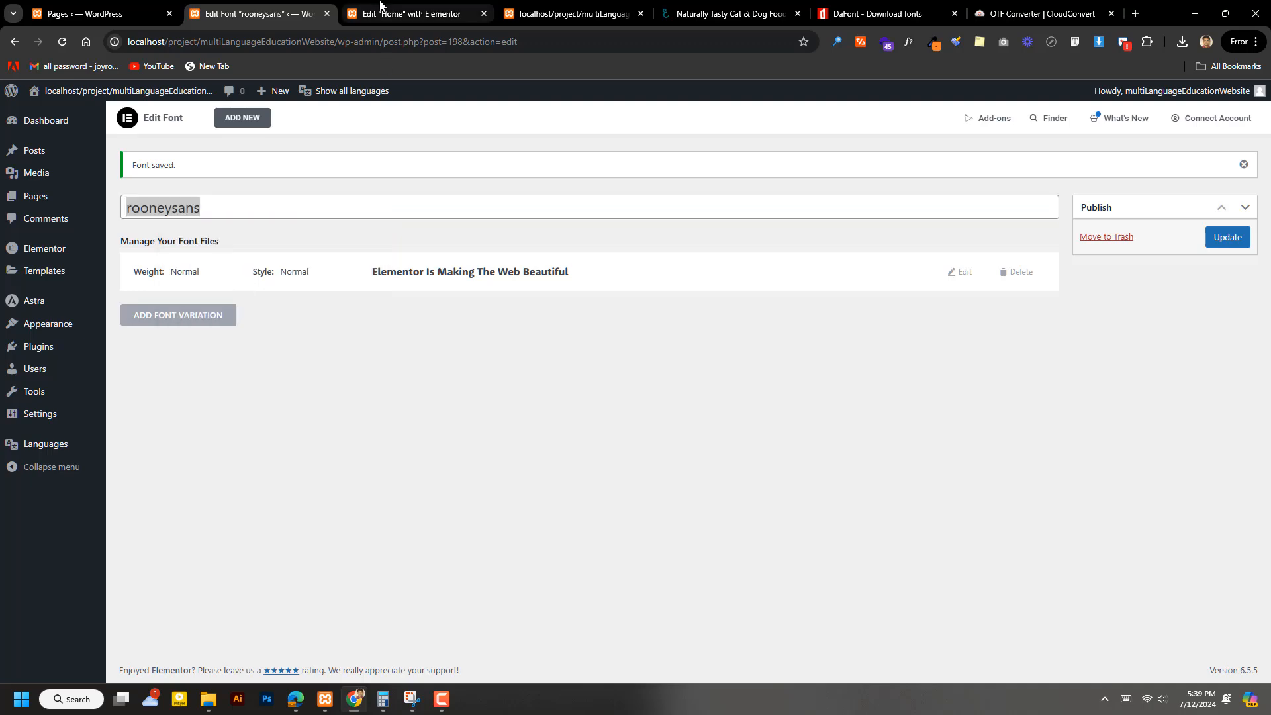
Step: In the Home page's Elementor editor, set the font family of the "Real ingredients, expertly prepared." hero paragraph to the custom font rooneysans
left_click(411, 13)
left_click(152, 669)
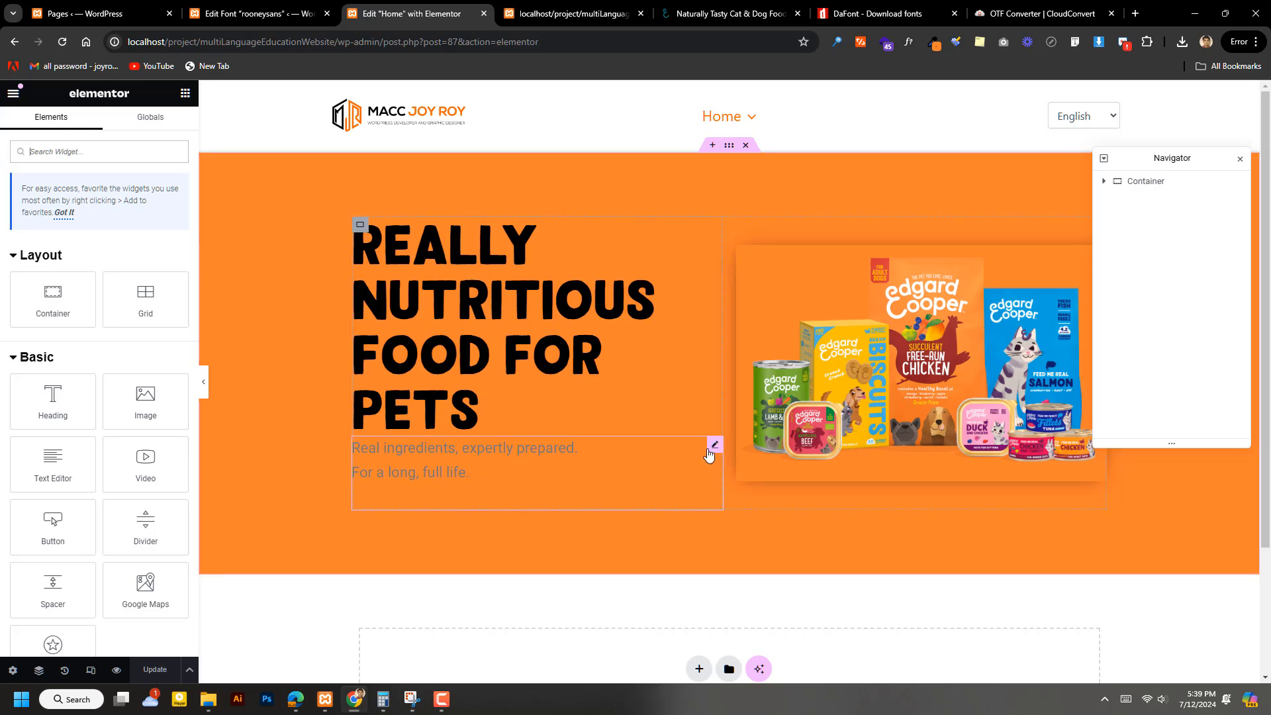
left_click(714, 446)
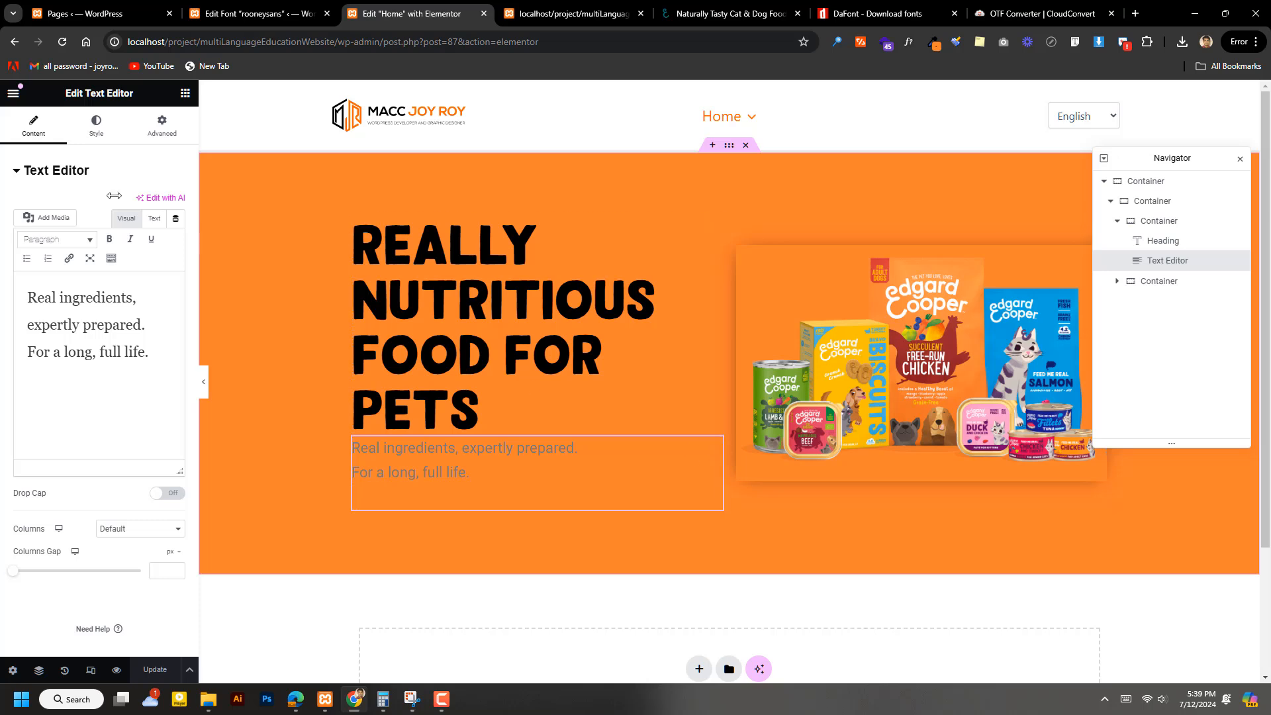
left_click(96, 129)
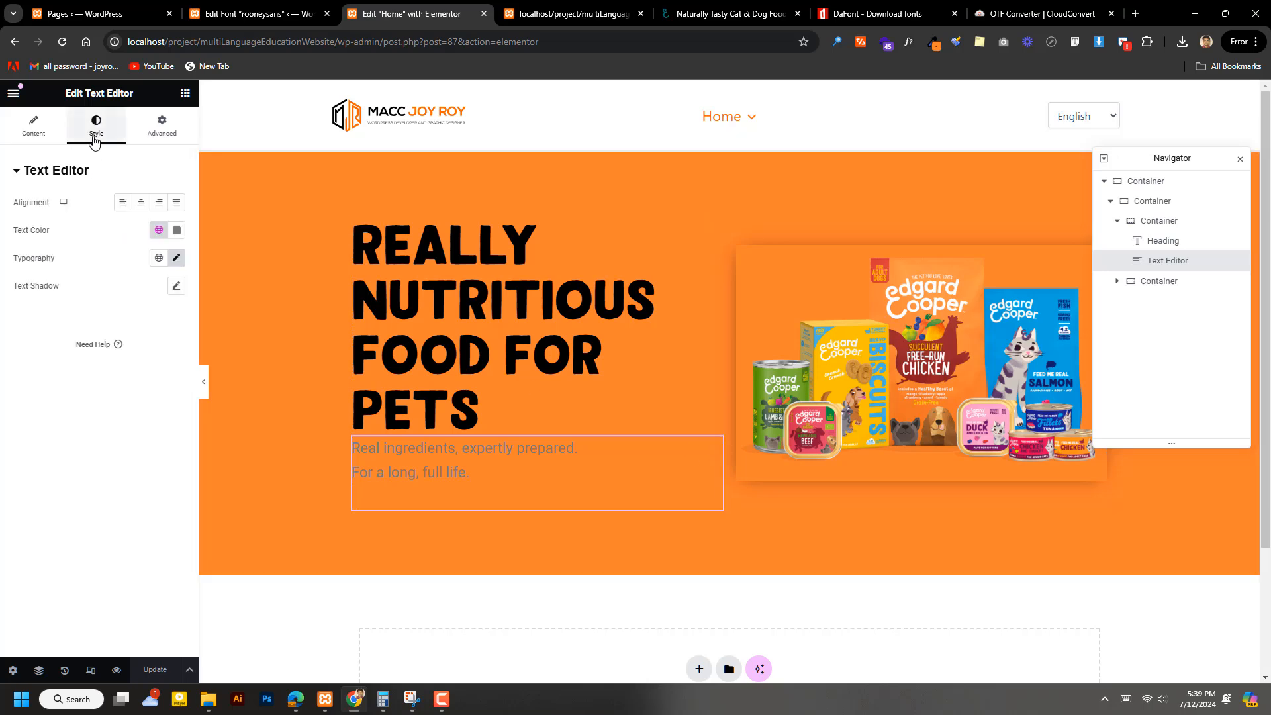
left_click(176, 257)
left_click(134, 322)
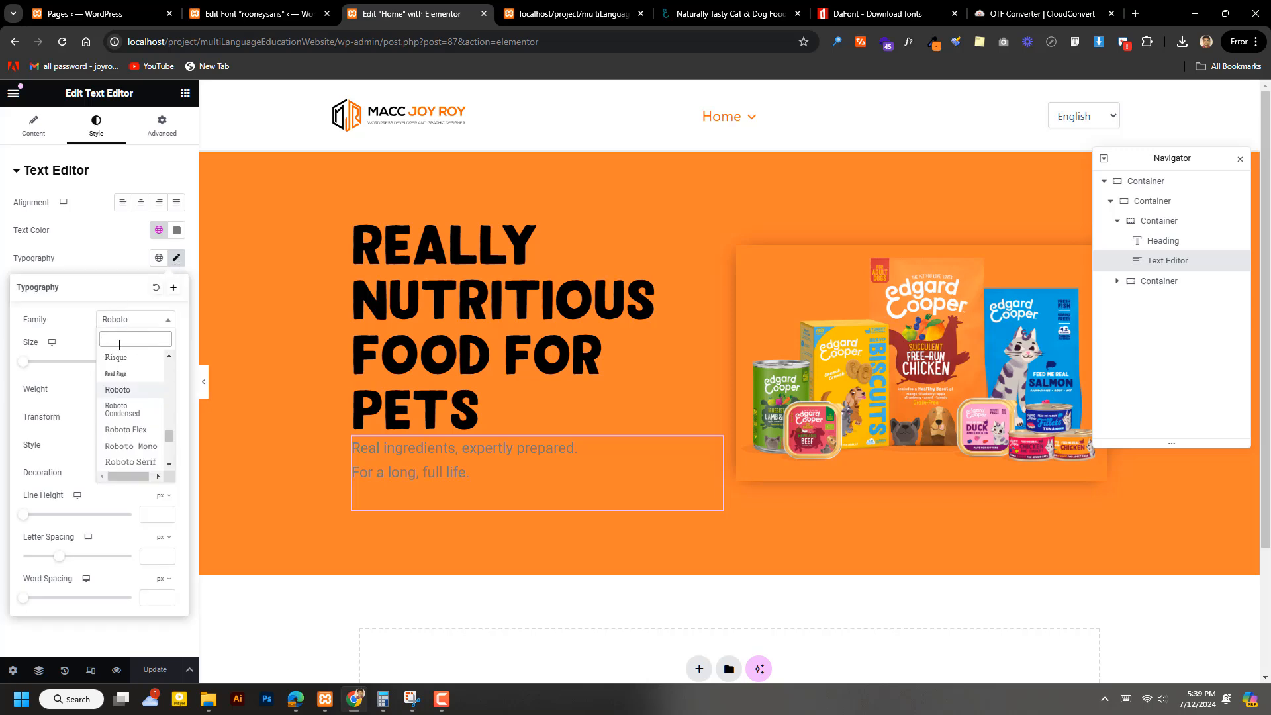
right_click(120, 342)
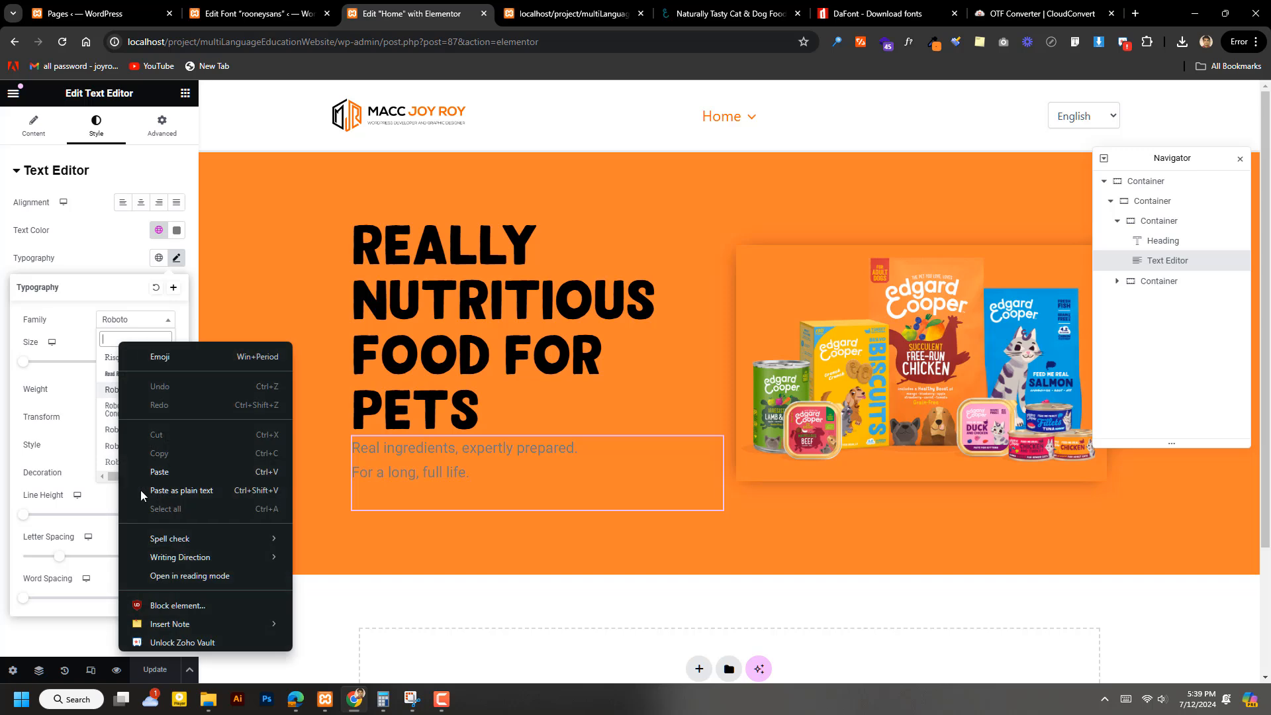
left_click(148, 472)
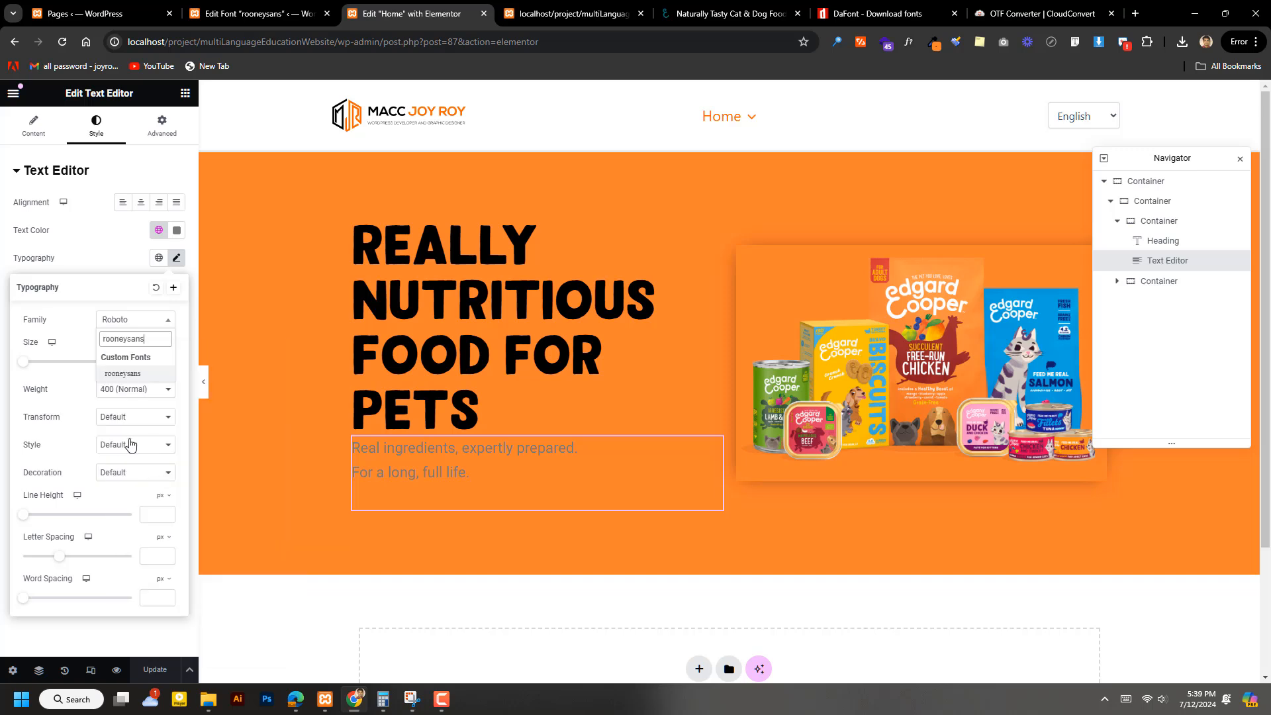
left_click(126, 374)
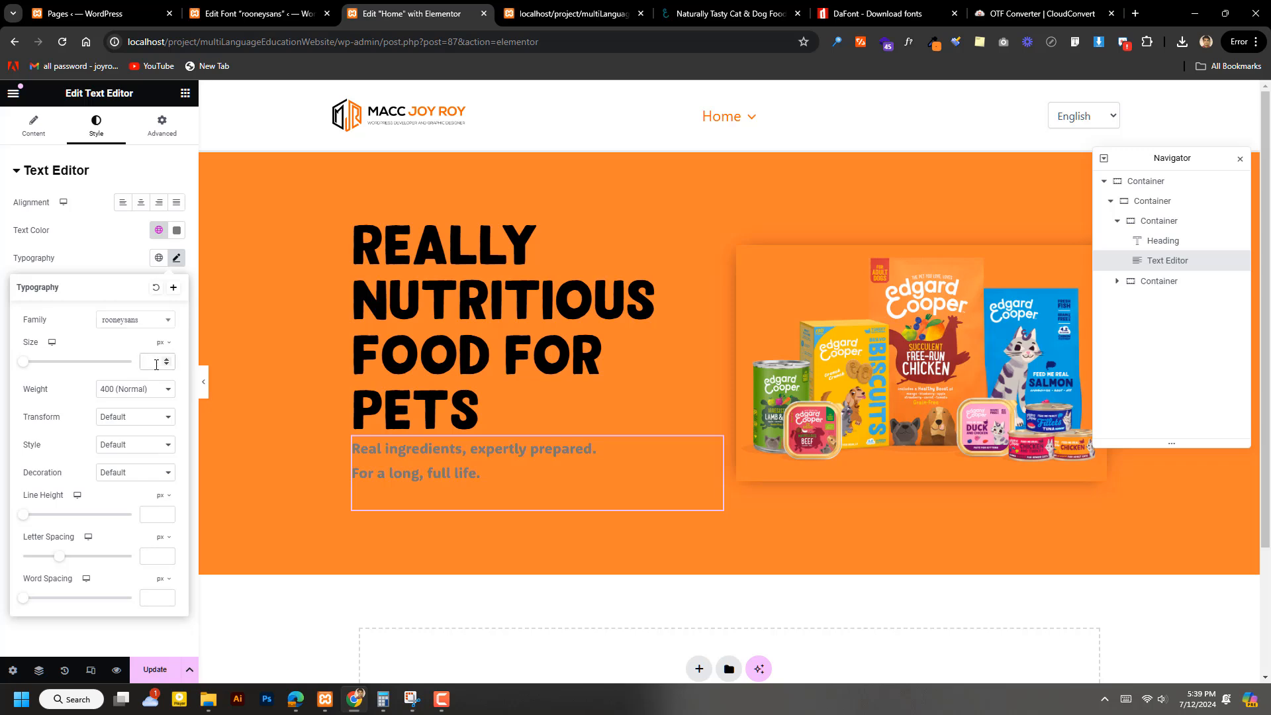
Step: Set the hero paragraph's font size to 30 px and its line height to 40 px
type("30")
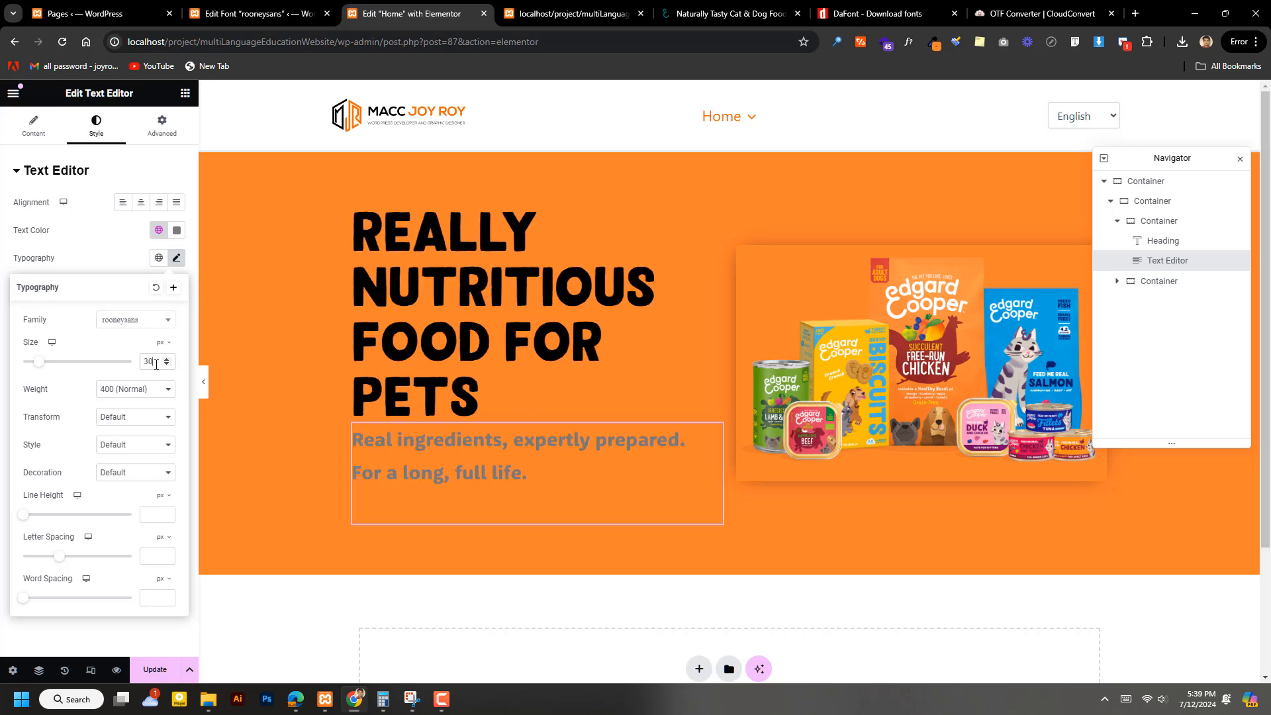
left_click(155, 516)
type("30")
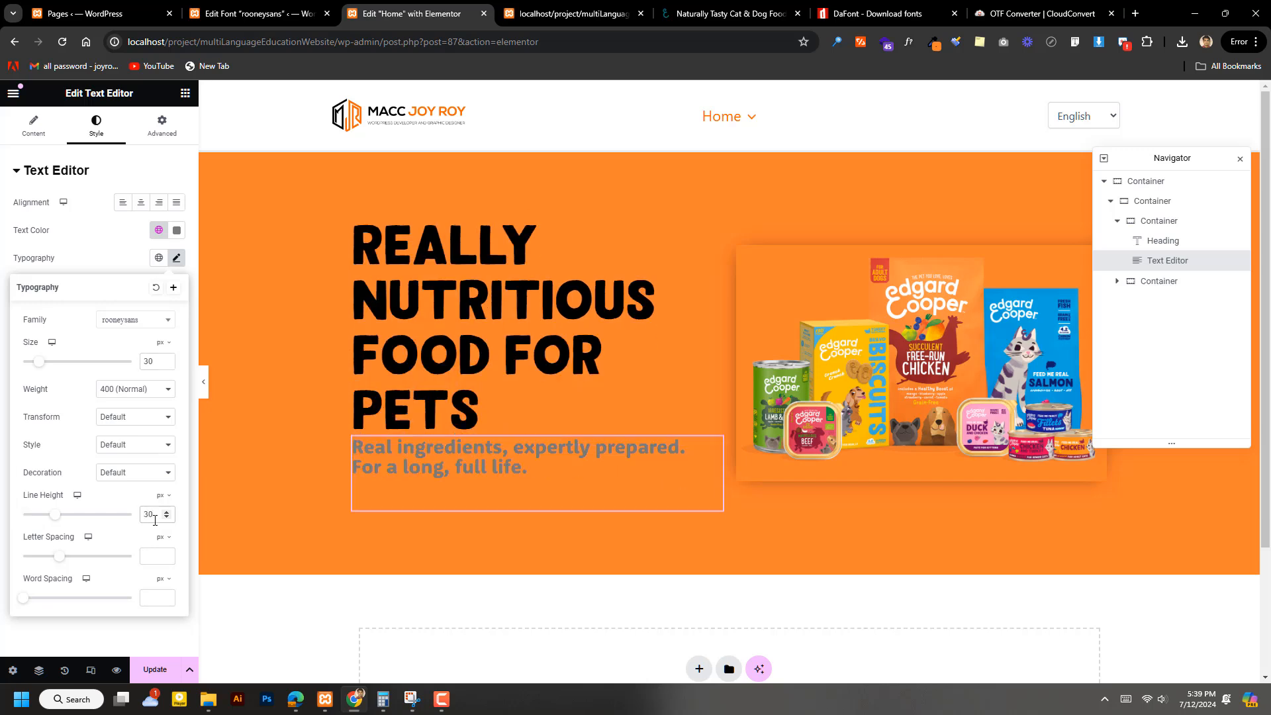
double_click(155, 520)
type("4")
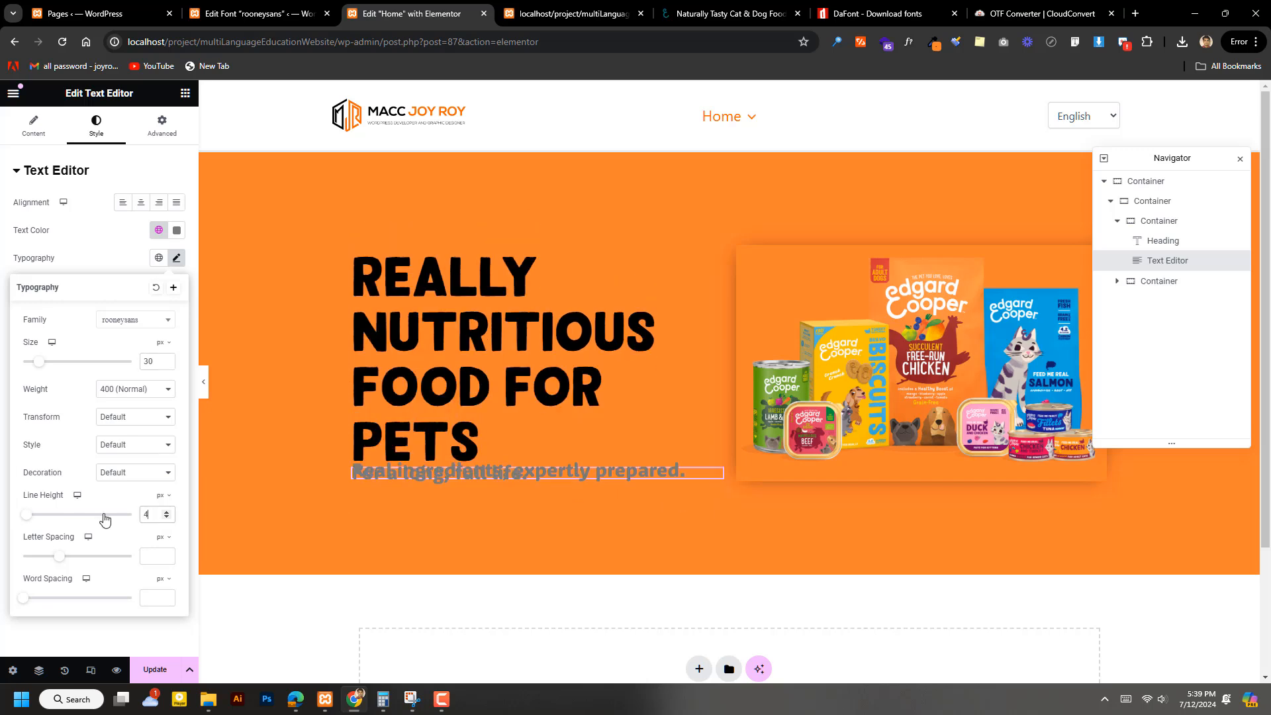
type("0")
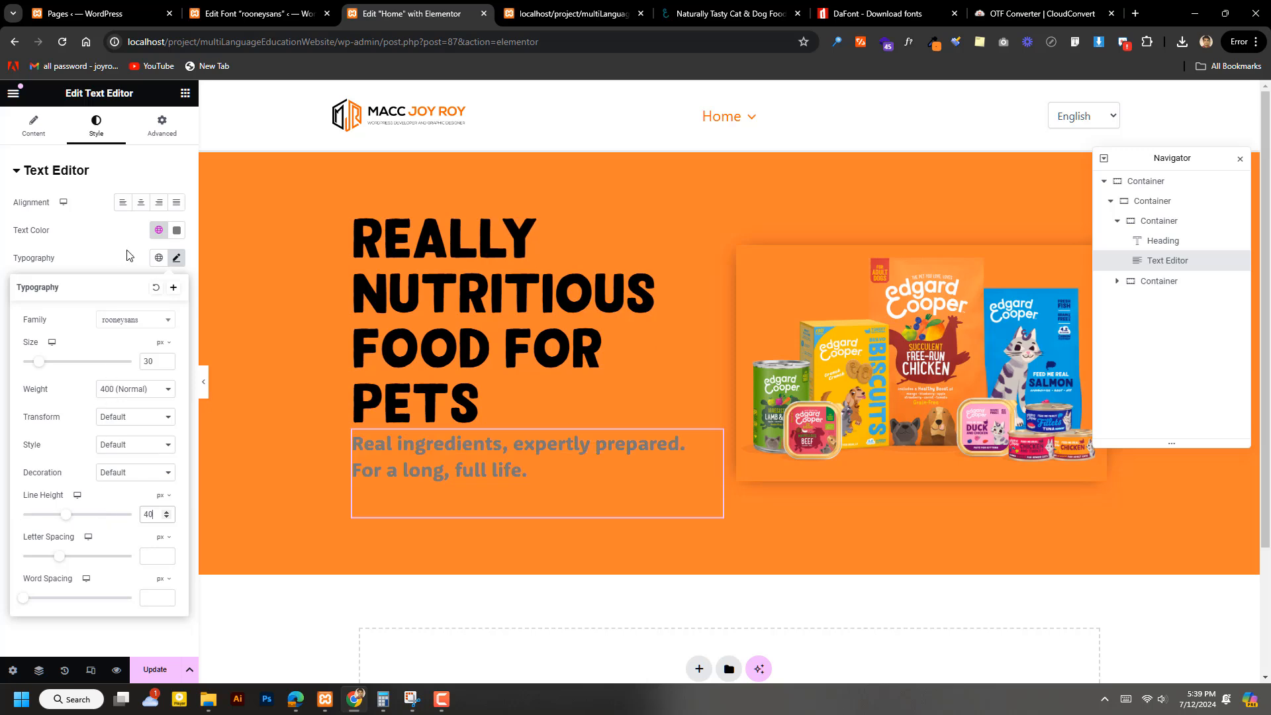
Step: Change the hero paragraph's text color to white (#FFFFFF) and update the Home page
left_click(170, 244)
left_click(175, 233)
left_click_drag(112, 317, 78, 275)
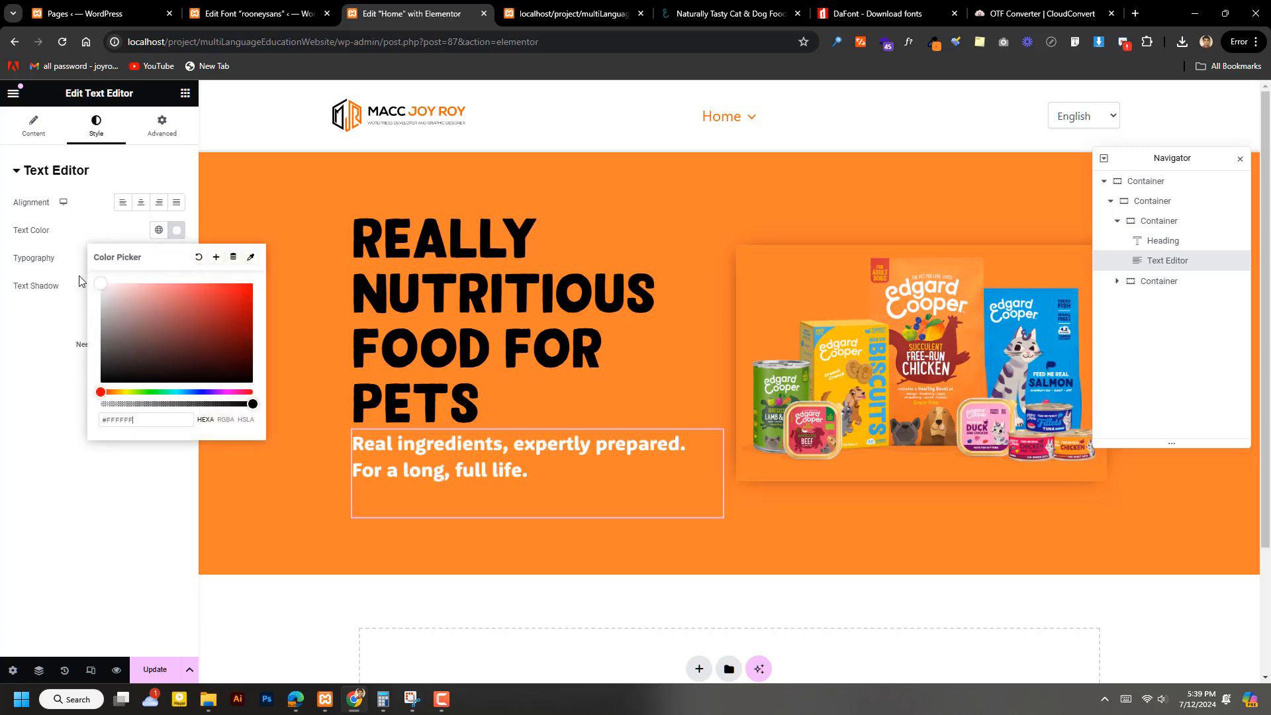
left_click(36, 404)
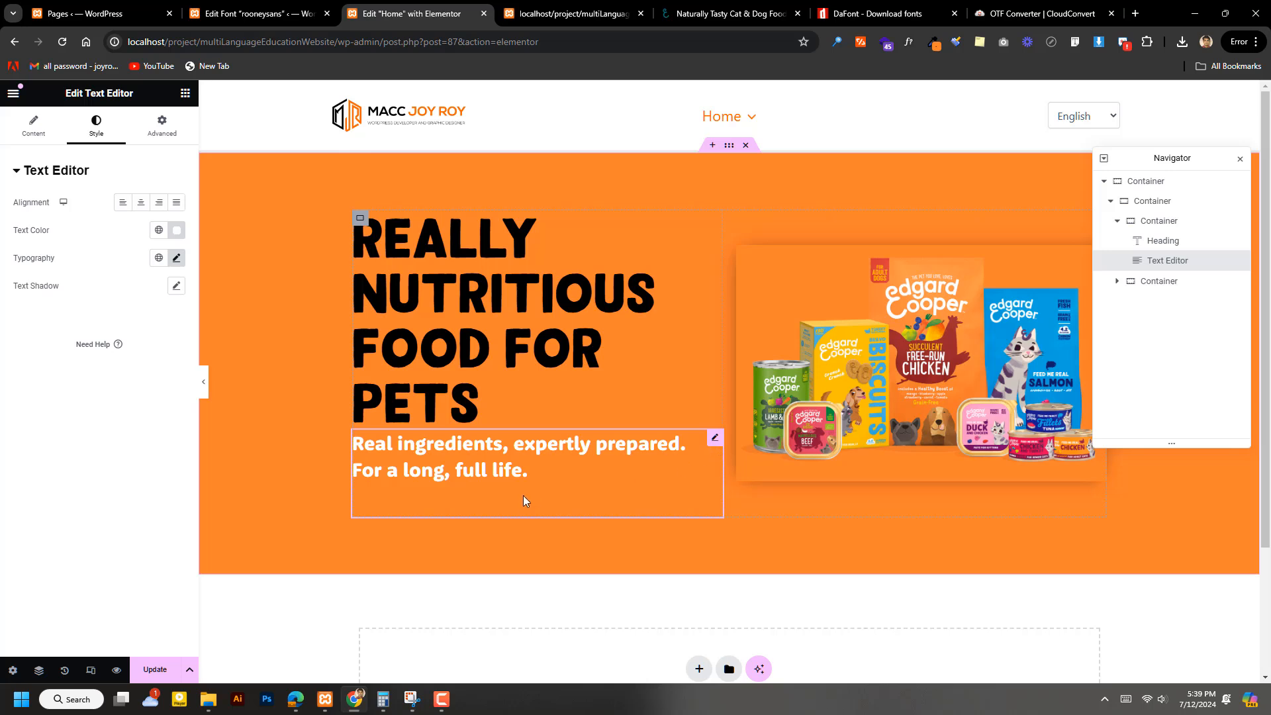
left_click(154, 669)
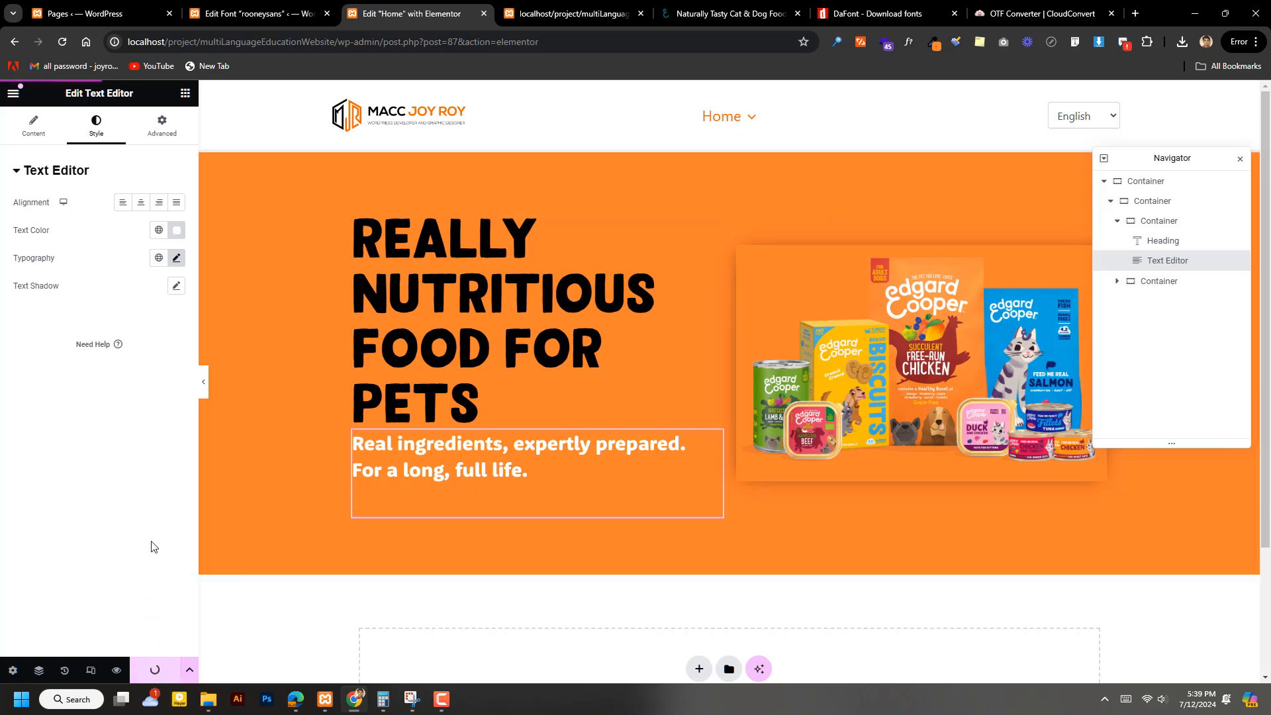